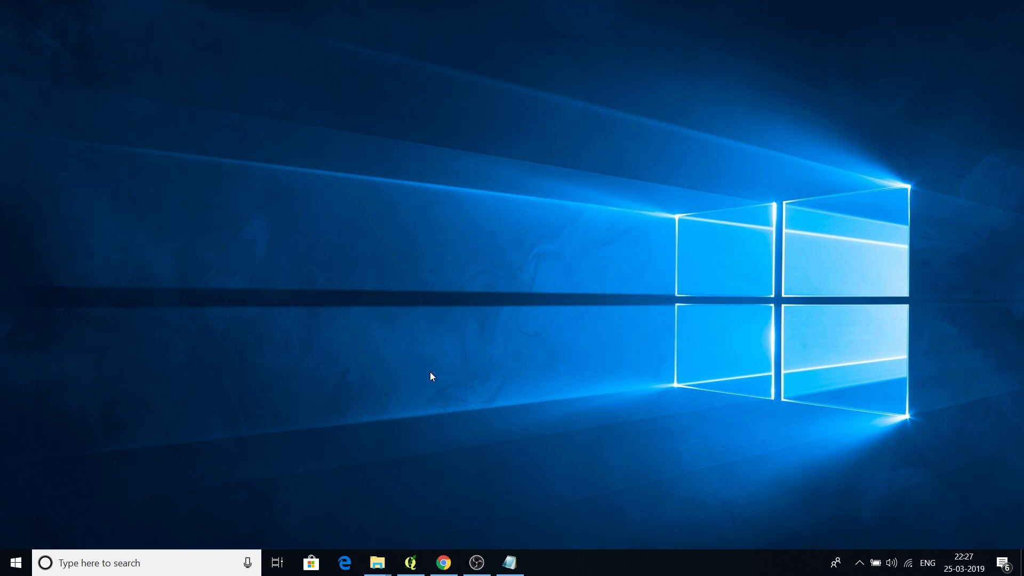
- Switch to Chrome, search Google for "open grads" in a new tab and open the OpenGrADS home page
click(443, 563)
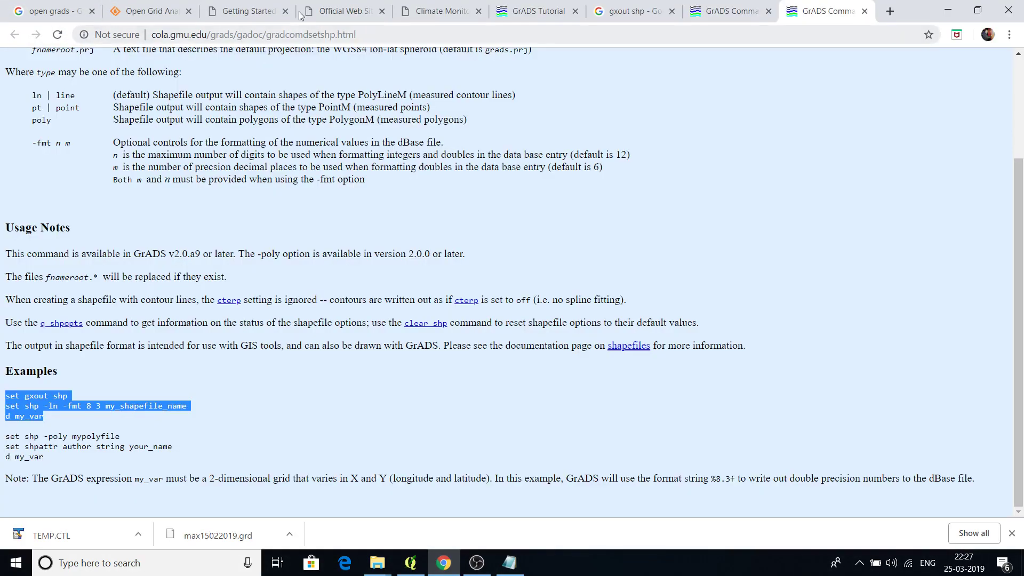
click(890, 11)
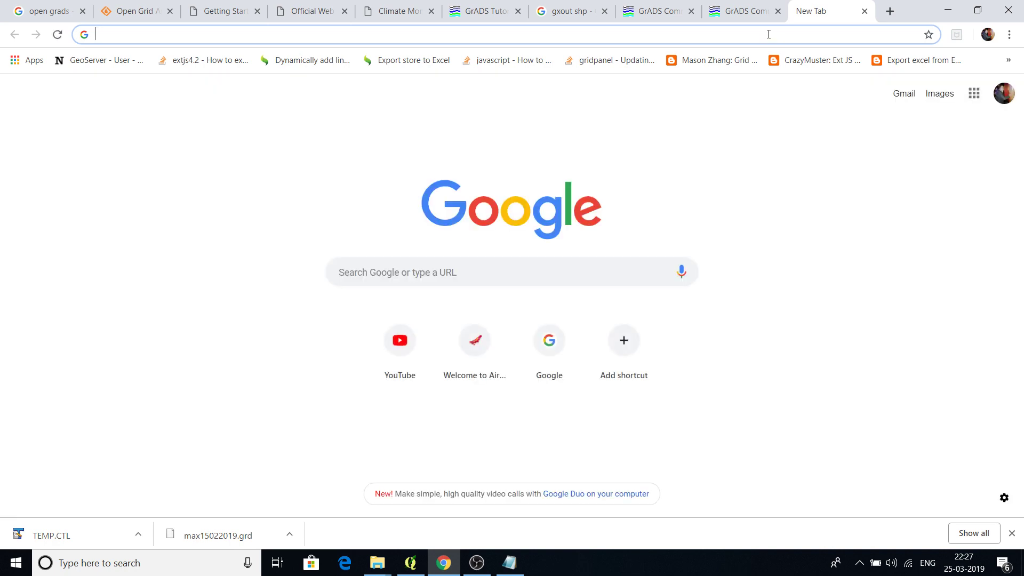
text(open)
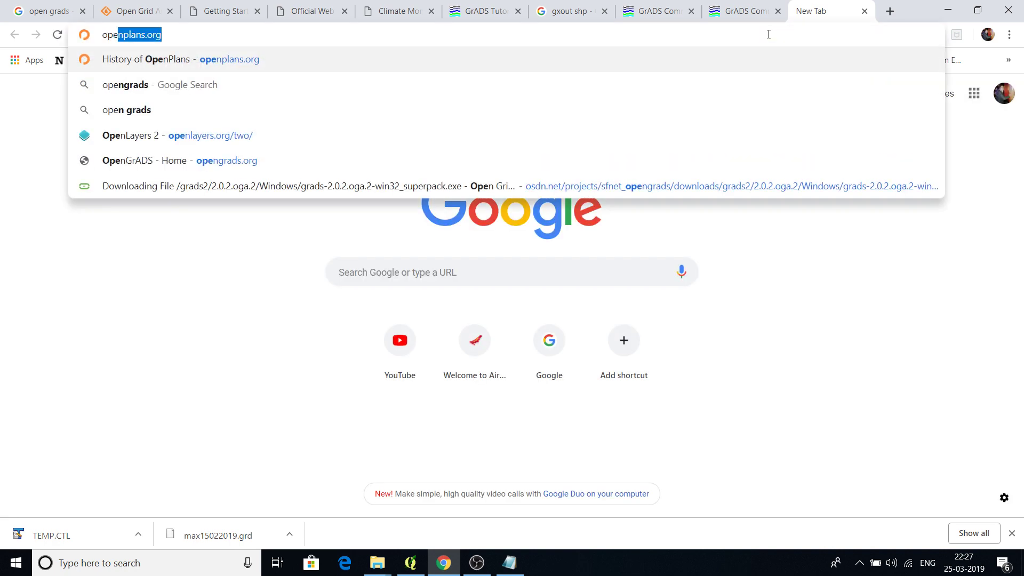
text( grads)
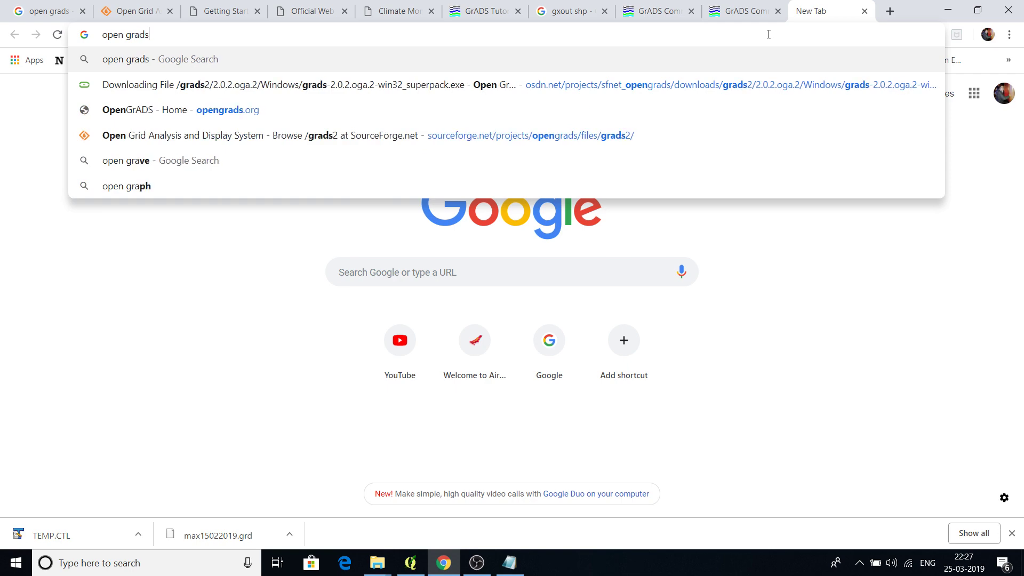
key(Return)
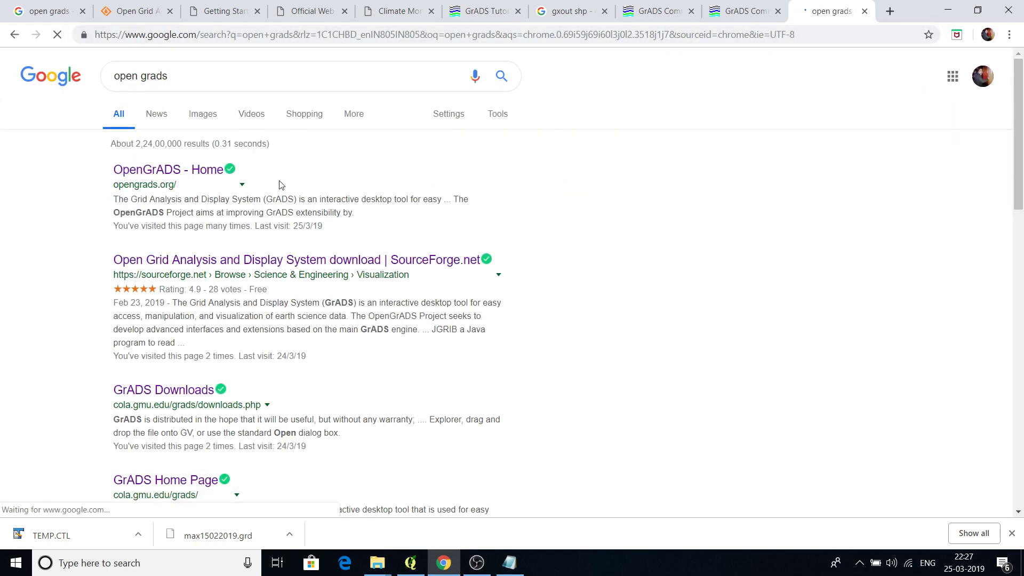
click(200, 176)
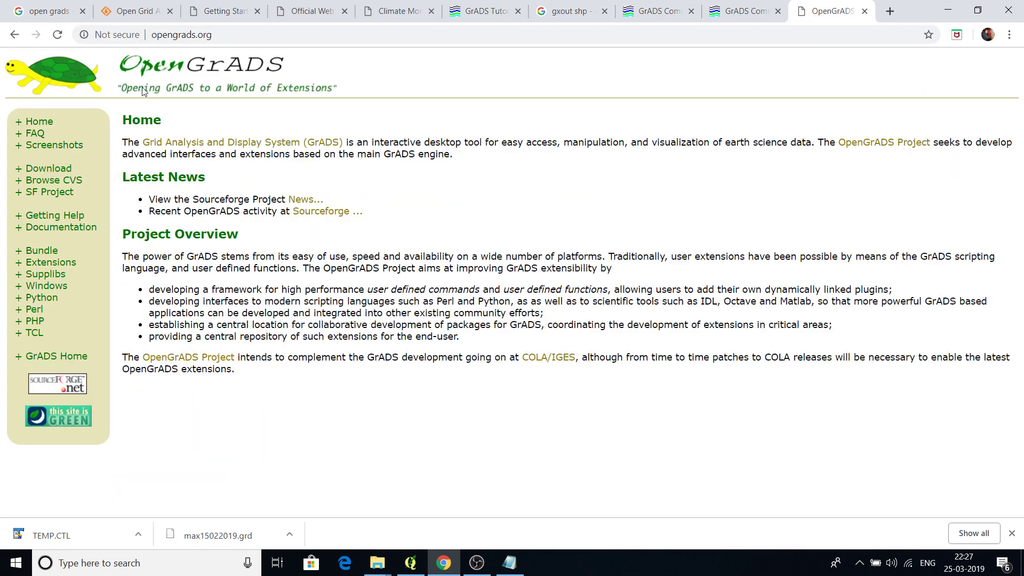
- Go to the OpenGrADS project's download files on SourceForge and open the grads2 folder
click(62, 172)
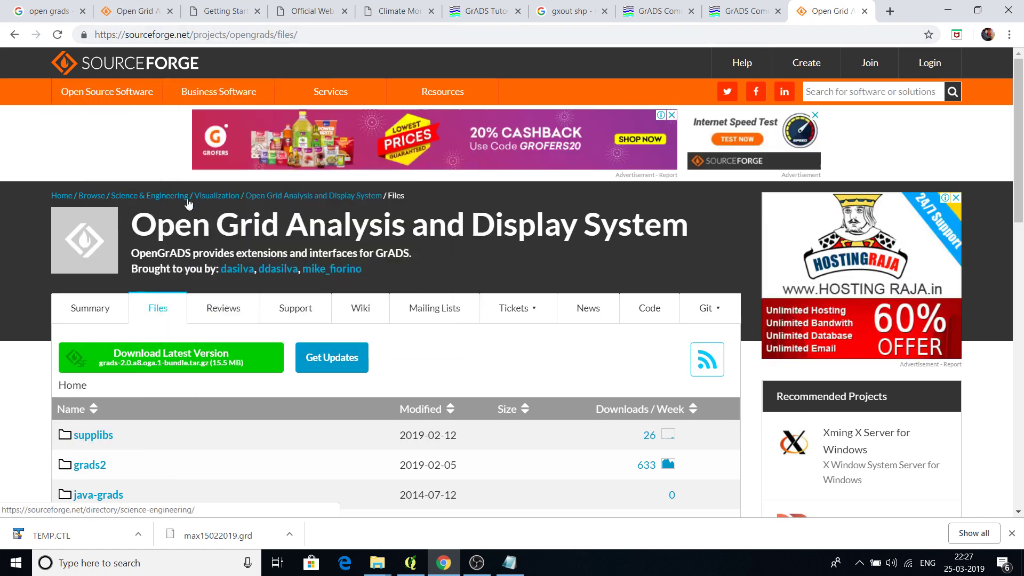
scroll(130, 288, down, 4)
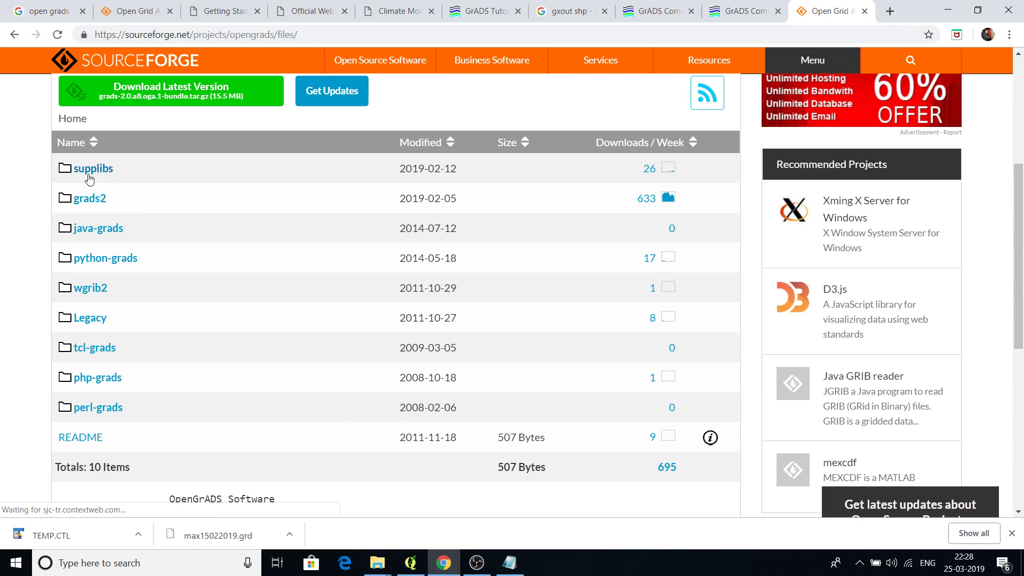
click(74, 203)
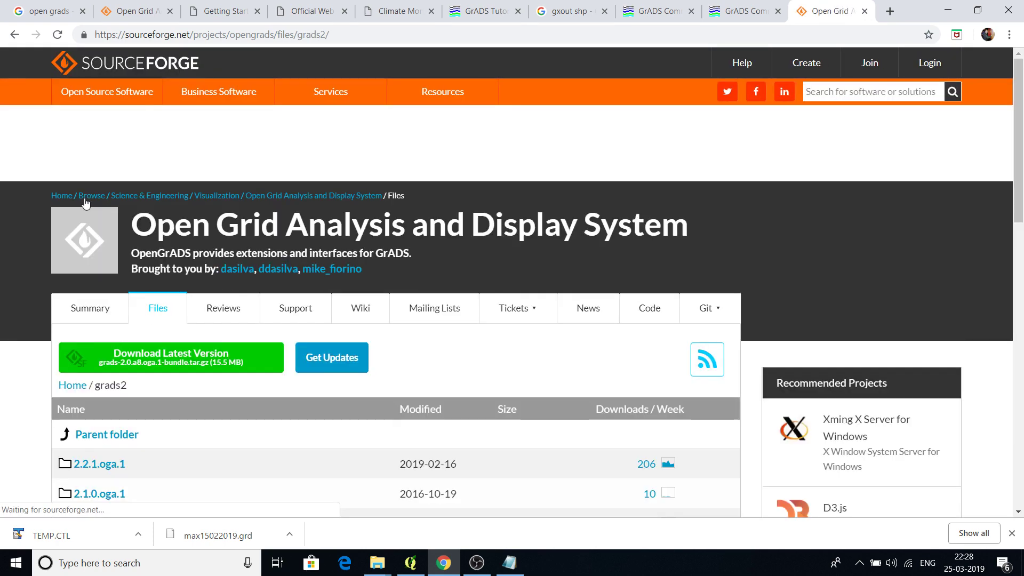
scroll(90, 268, down, 8)
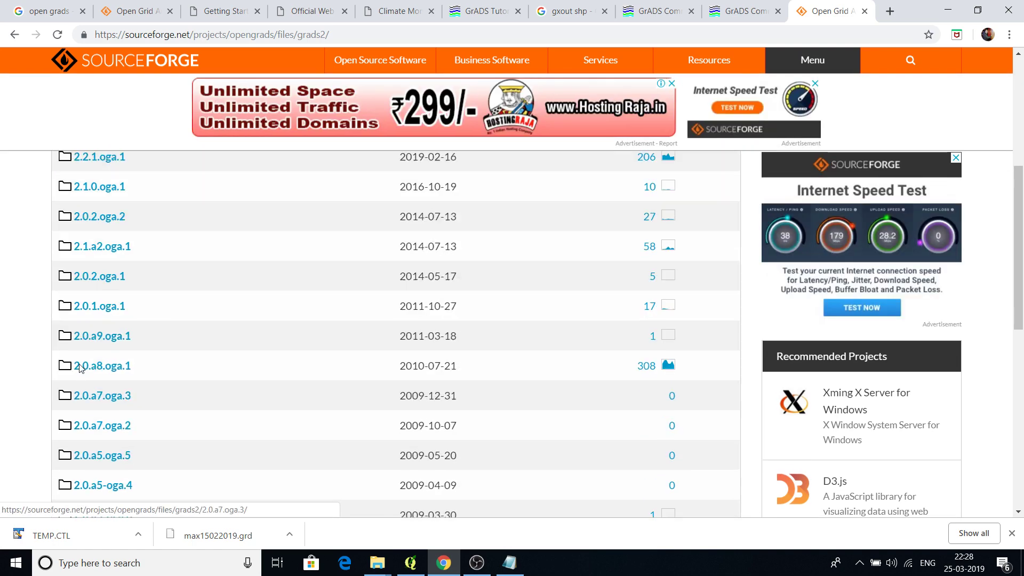
scroll(55, 210, up, 5)
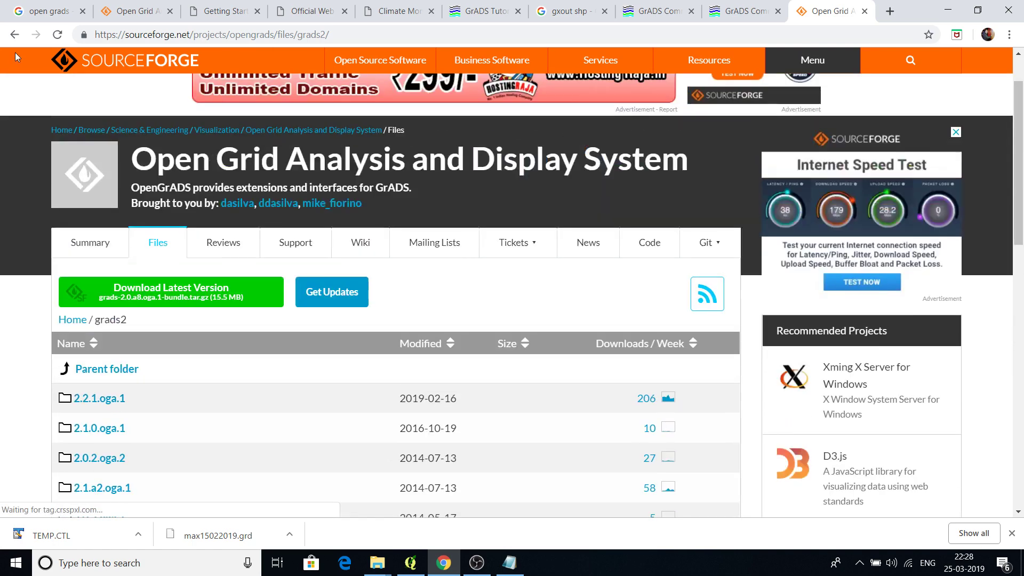
click(15, 34)
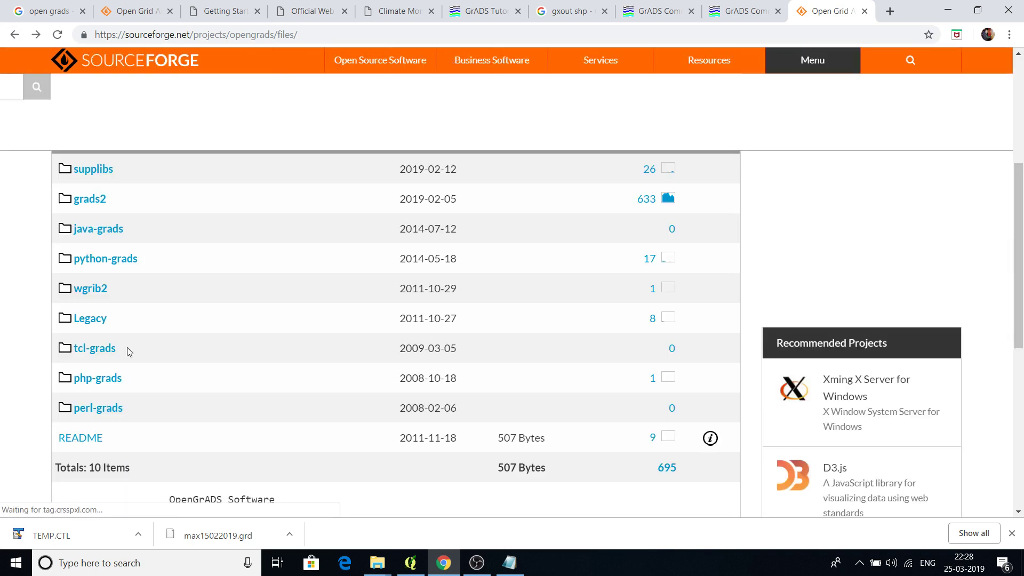
click(86, 204)
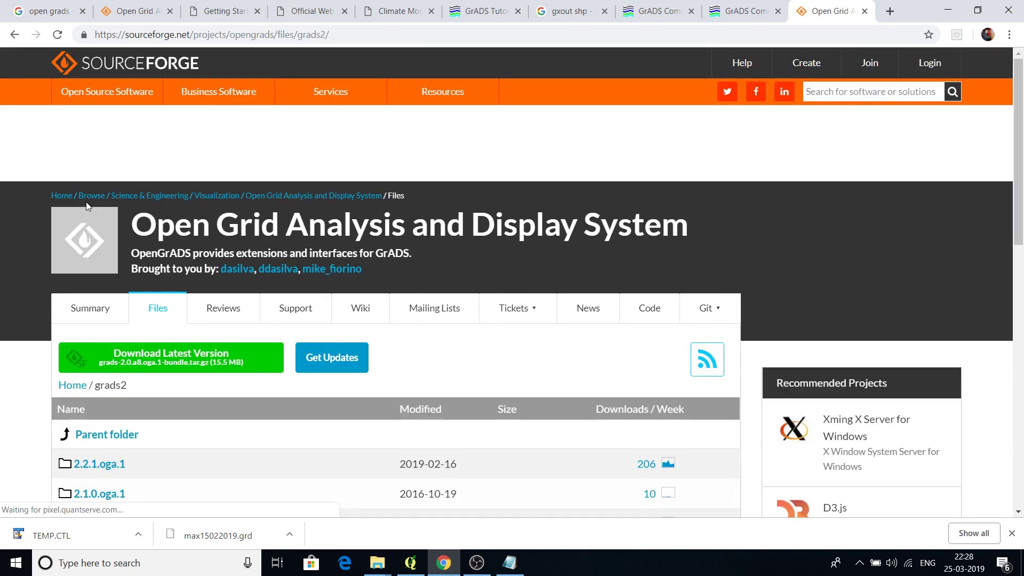
- Open the Windows folder of release 2.2.1.oga.1 and locate the grads-2.2.1.oga.1-win32_superpack.exe installer
scroll(62, 322, down, 4)
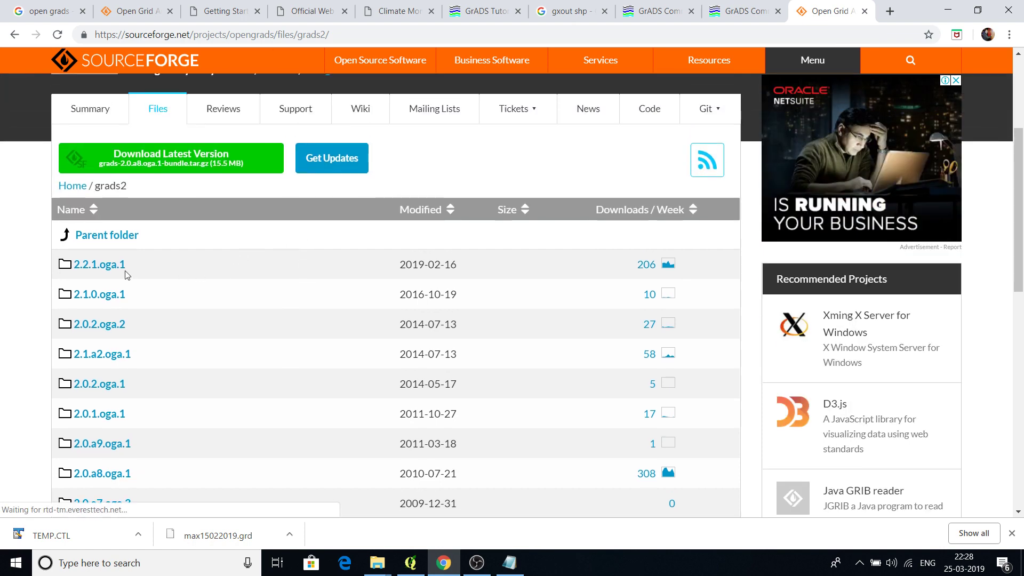
click(111, 273)
scroll(29, 312, down, 3)
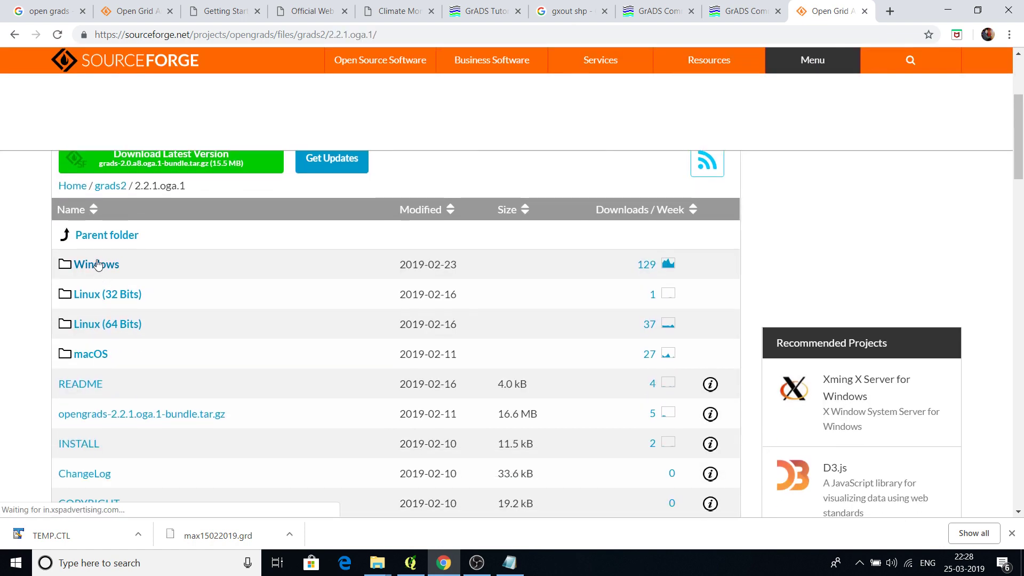
click(100, 270)
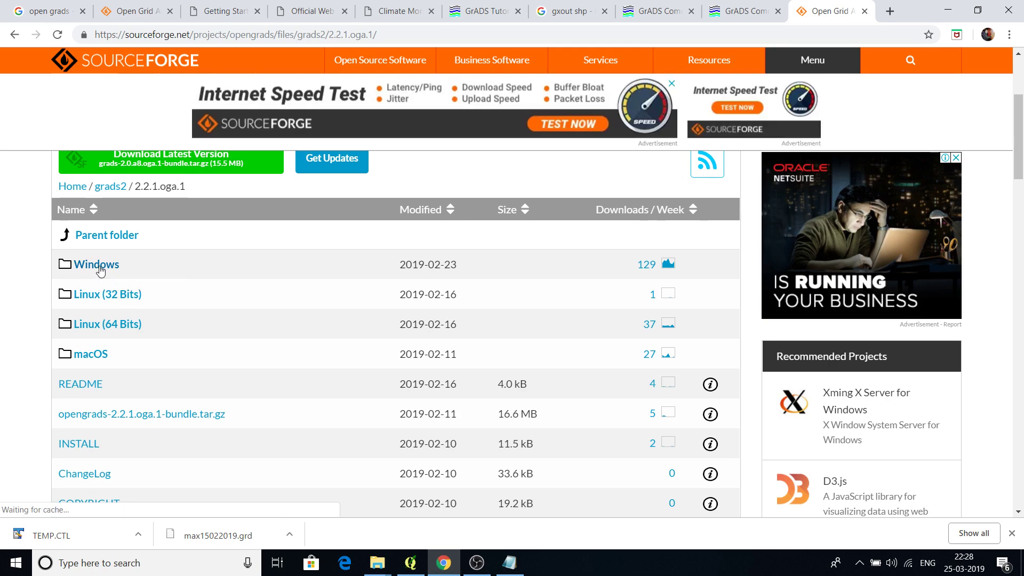
scroll(64, 320, down, 5)
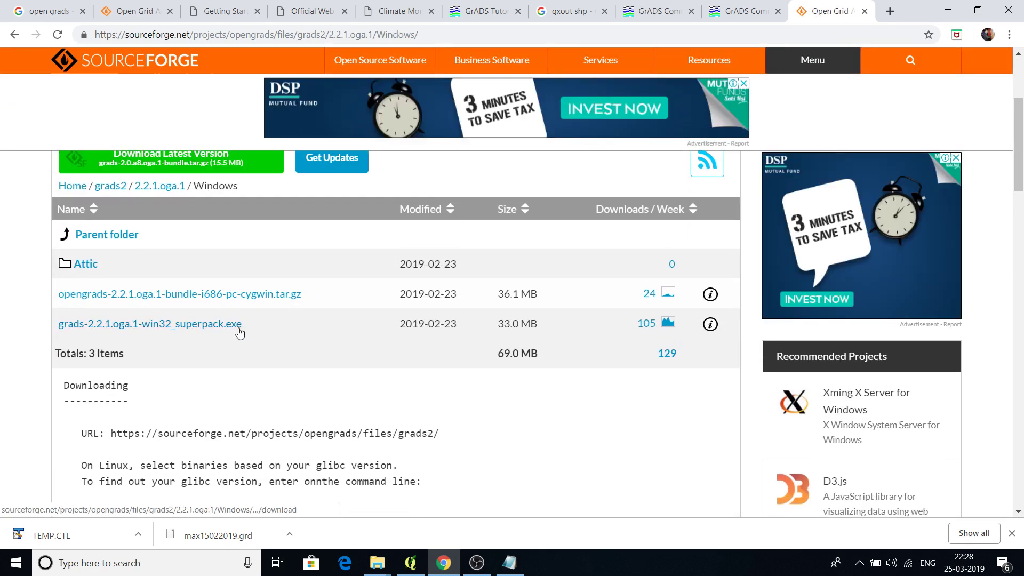
drag(243, 324, 58, 324)
click(238, 349)
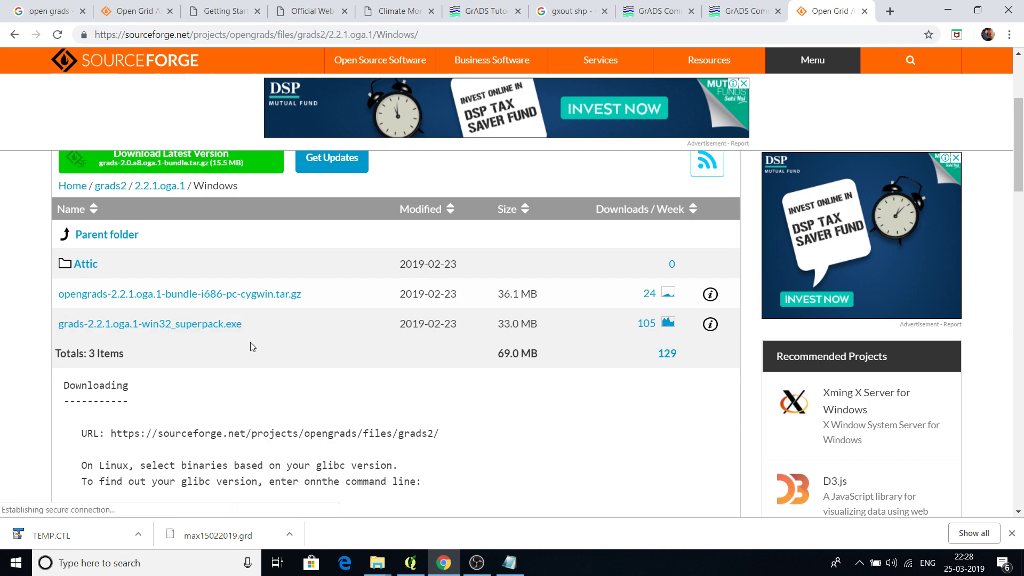
- Switch to the softwares folder in File Explorer and run the grads-2.2.1.oga.1-win32_superpack.exe installer
click(376, 567)
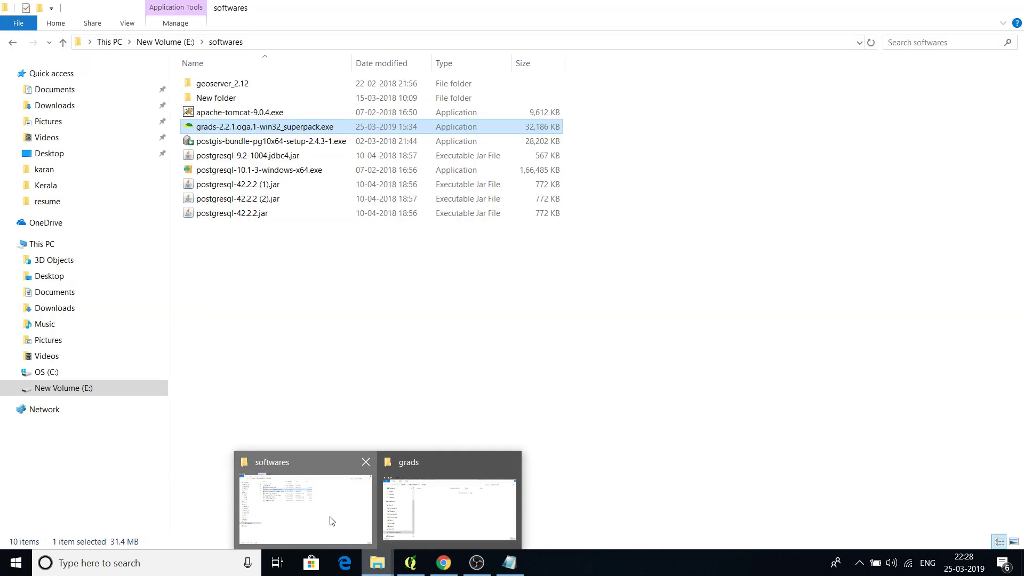
click(331, 521)
click(227, 129)
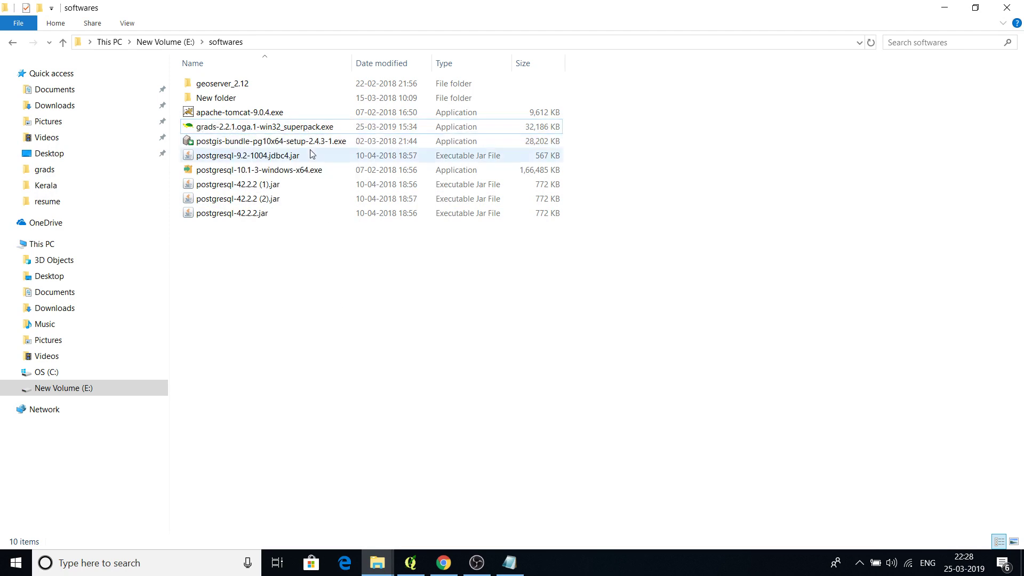
double_click(319, 128)
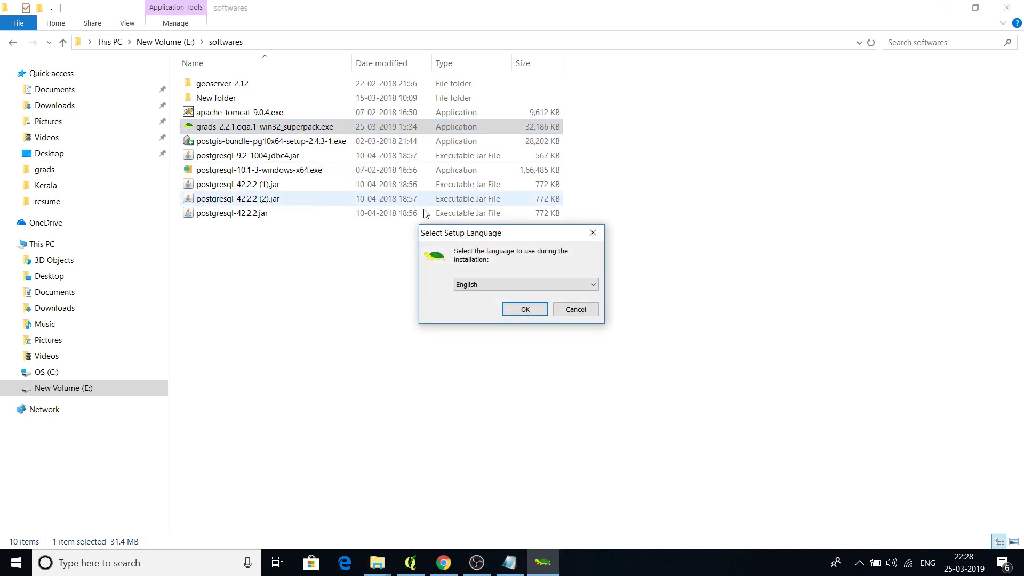
- Accept English as the setup language and agree to the OpenGrADS license terms
click(527, 310)
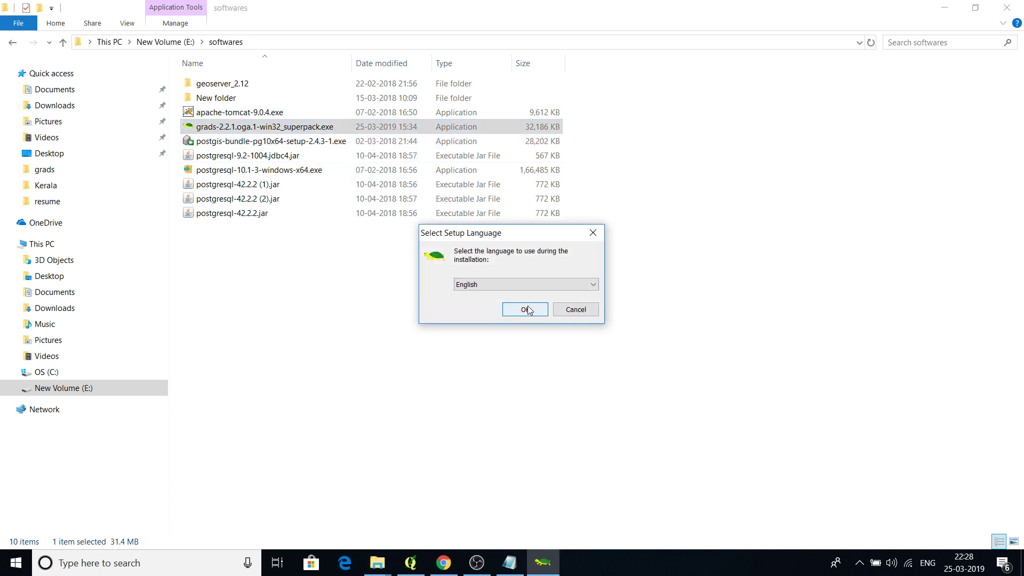
click(527, 309)
click(452, 347)
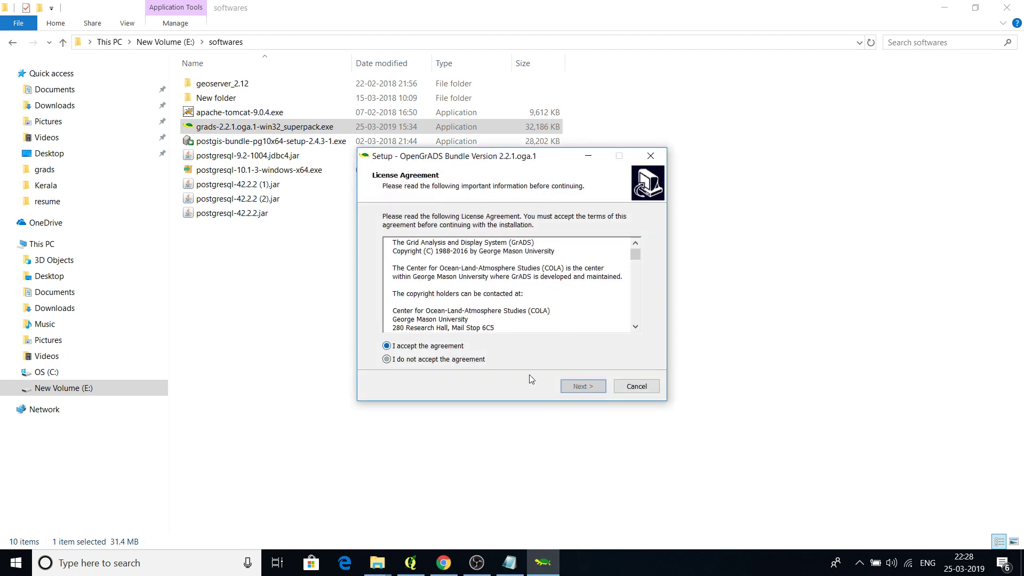
click(581, 386)
click(581, 387)
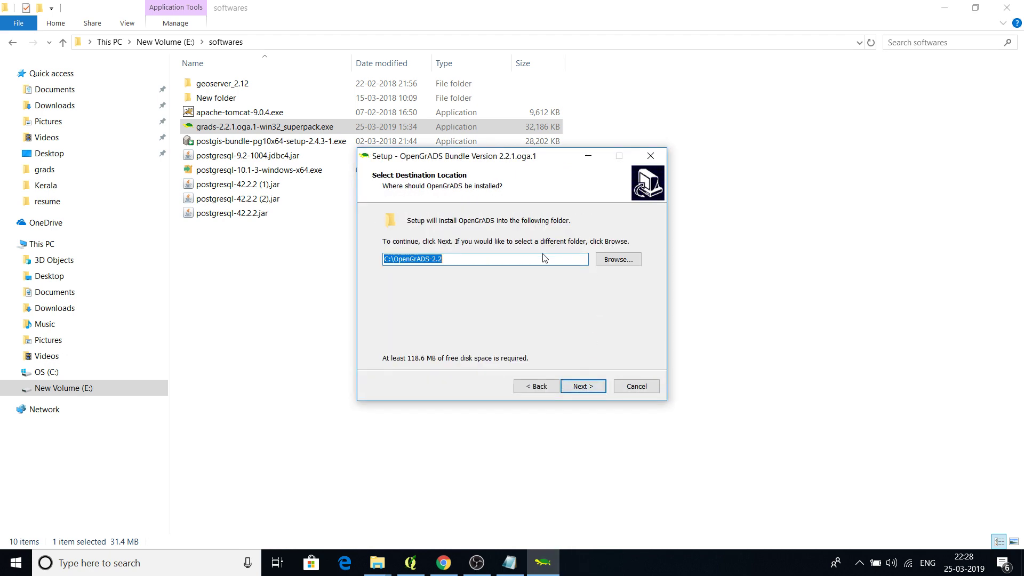
- Set the installation folder to C:\Program Files (x86)\OpenGrADS-2.2 by browsing to Program Files (x86) on the C drive
click(476, 261)
drag(483, 261, 378, 261)
click(480, 260)
drag(479, 259, 388, 260)
click(623, 263)
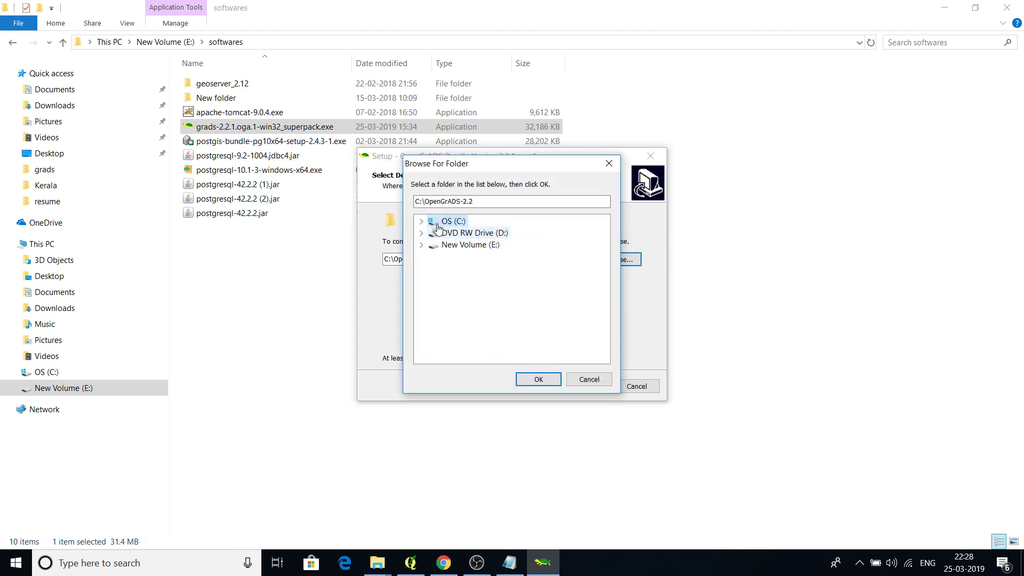
click(421, 222)
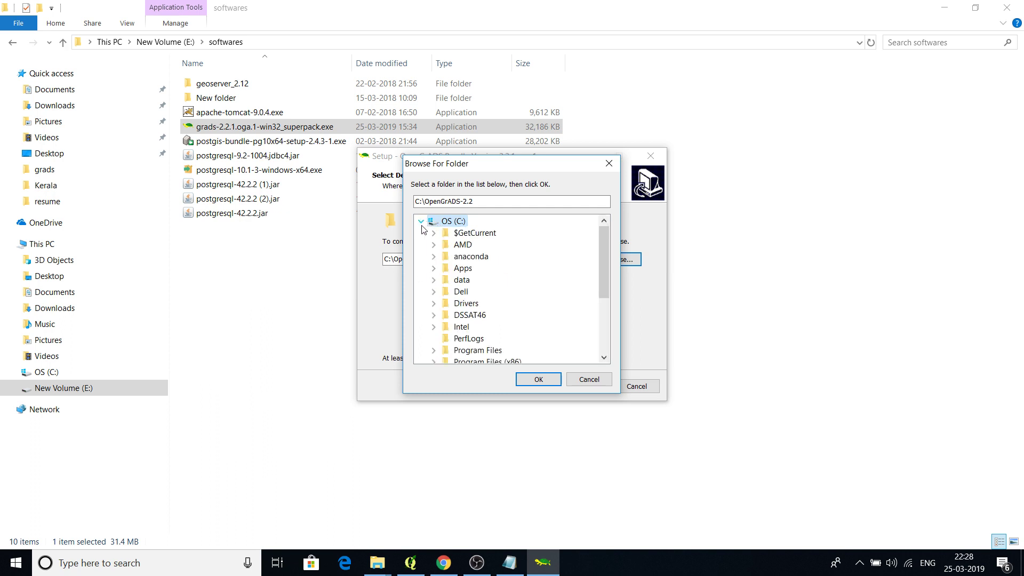
scroll(530, 311, down, 1)
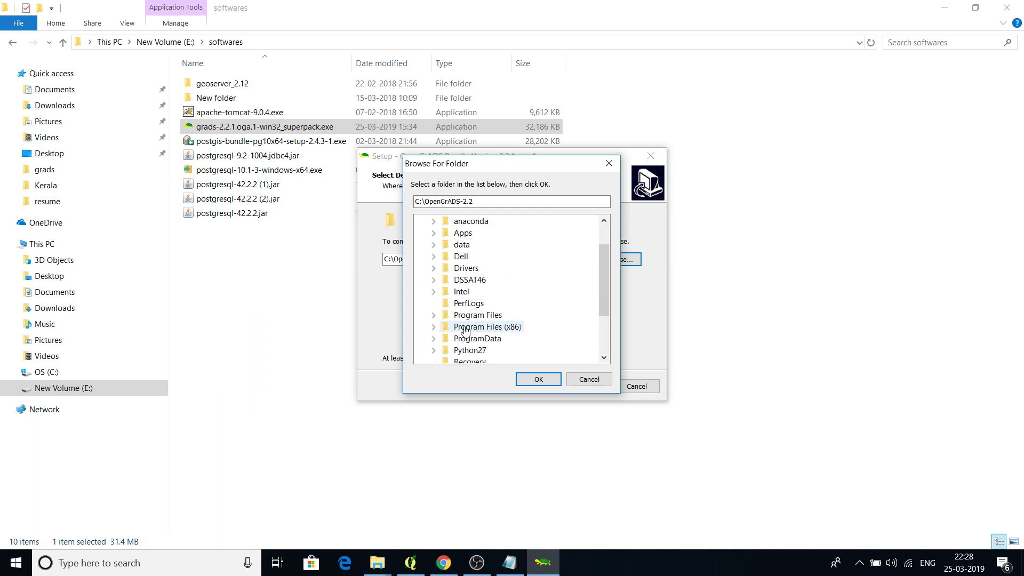
click(504, 327)
click(536, 378)
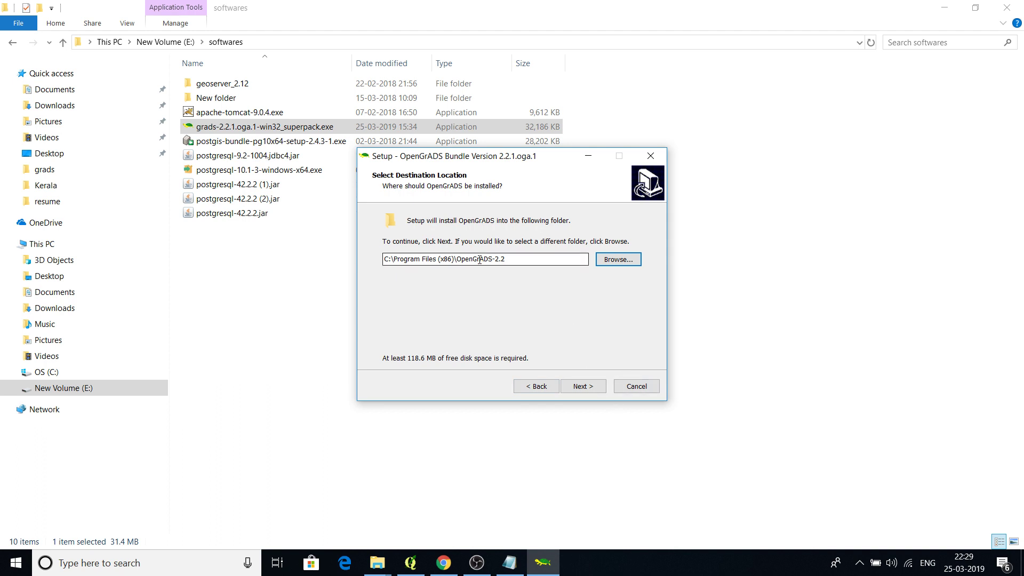
drag(524, 259, 387, 264)
click(517, 259)
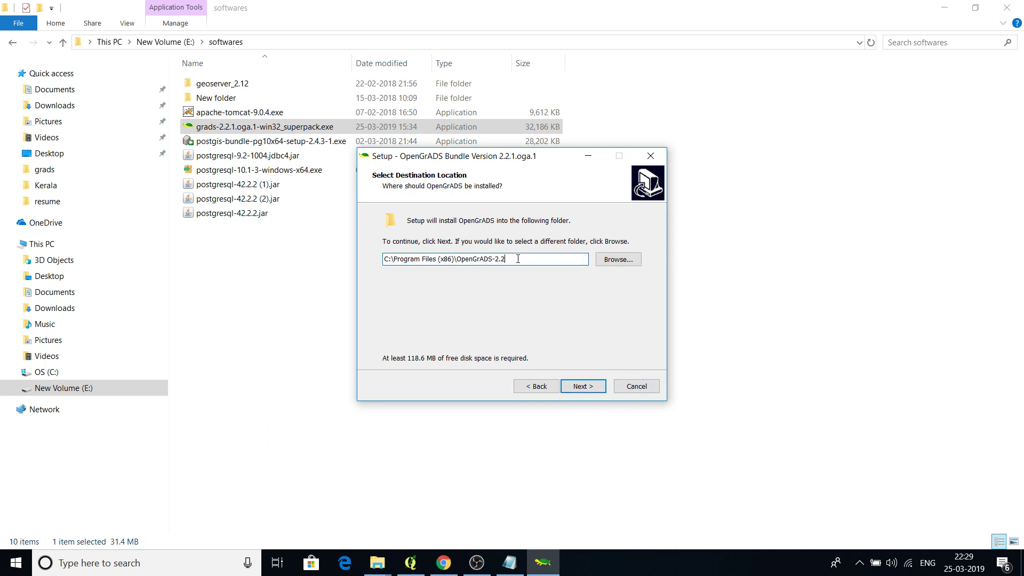
drag(510, 260, 416, 262)
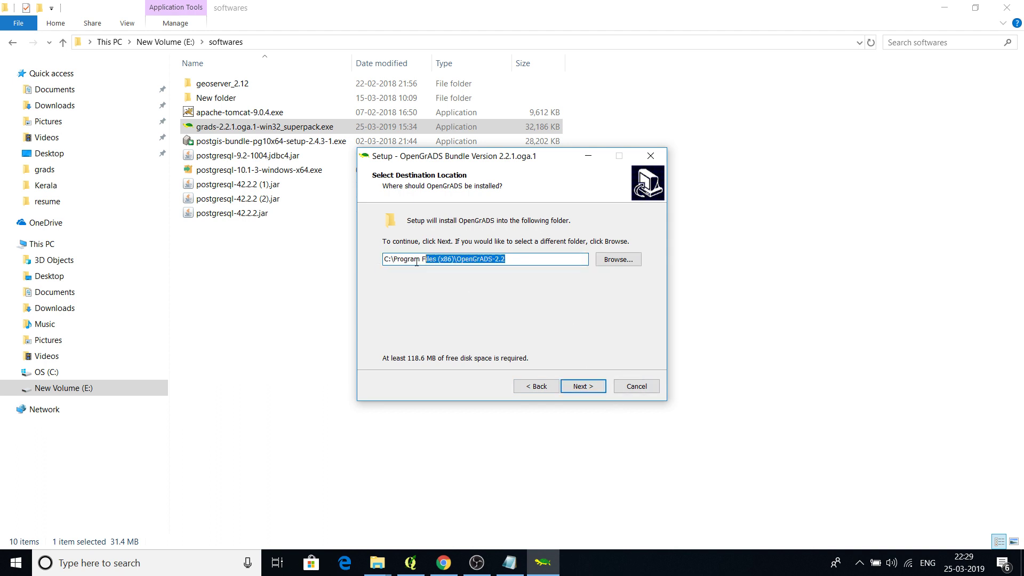
click(508, 260)
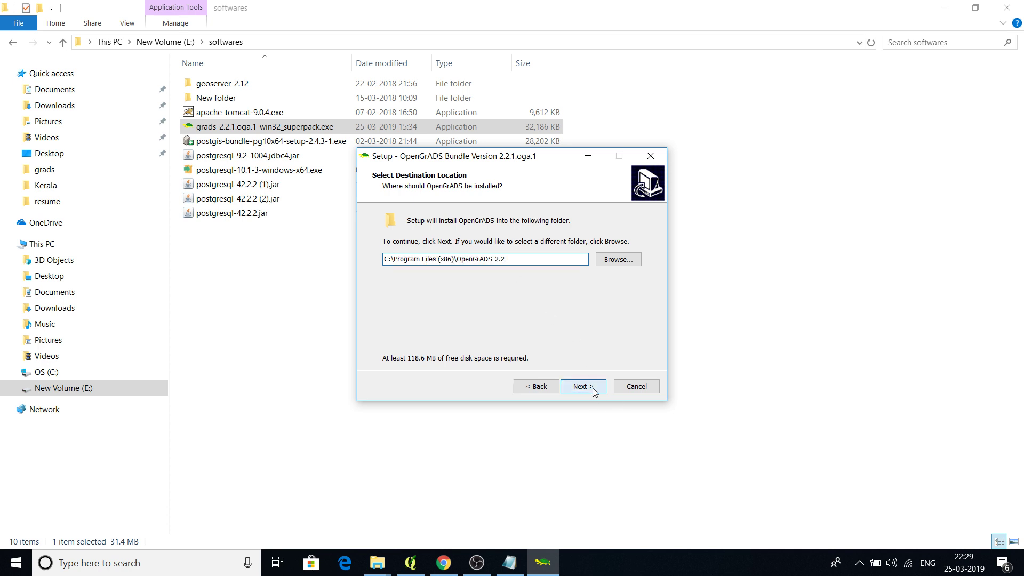
- Install OpenGrADS with the default Start Menu folder and its directory added to the system path, and finish the setup wizard
click(592, 388)
click(593, 389)
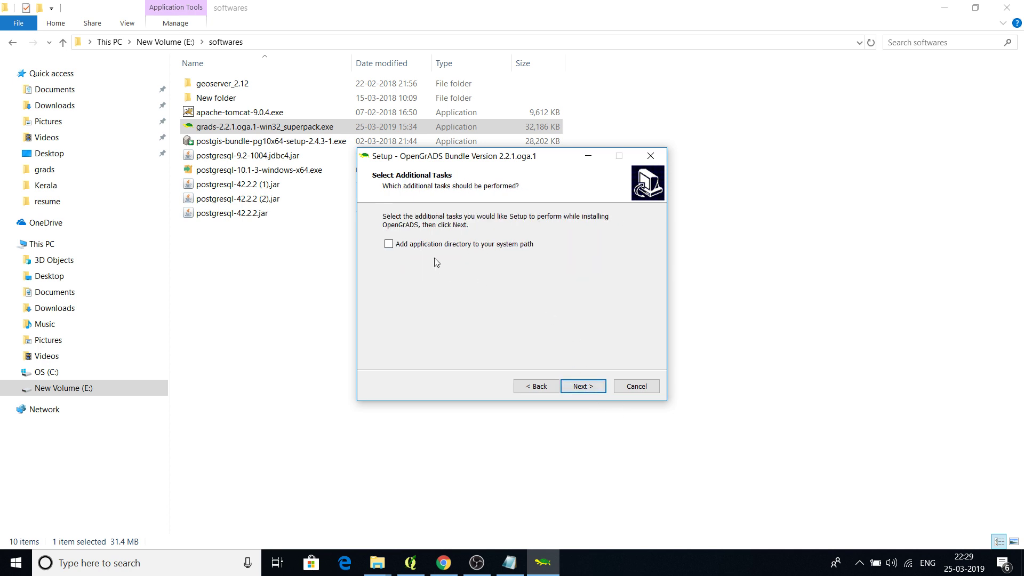
click(389, 245)
click(589, 389)
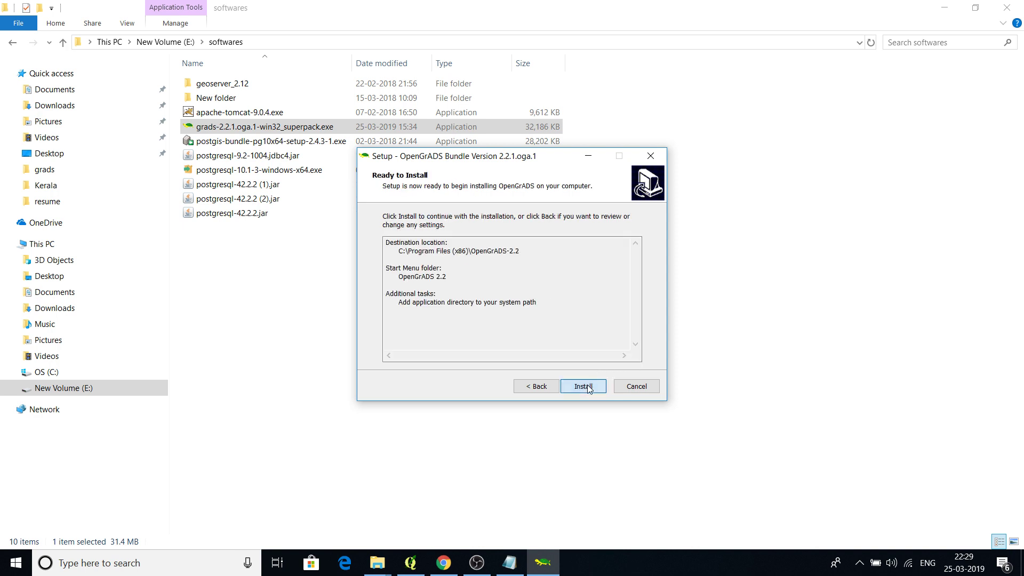
click(589, 387)
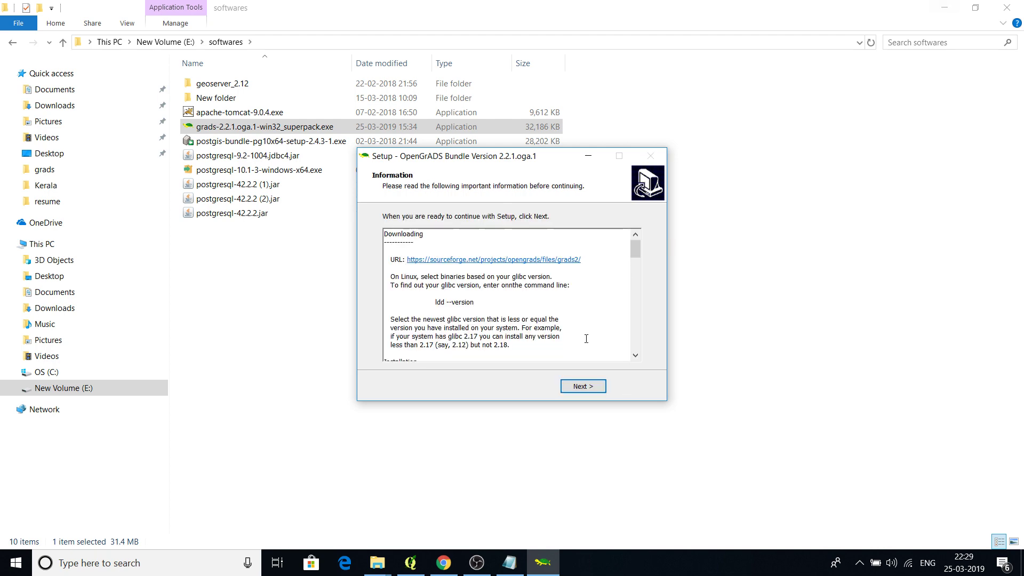
click(584, 387)
click(583, 387)
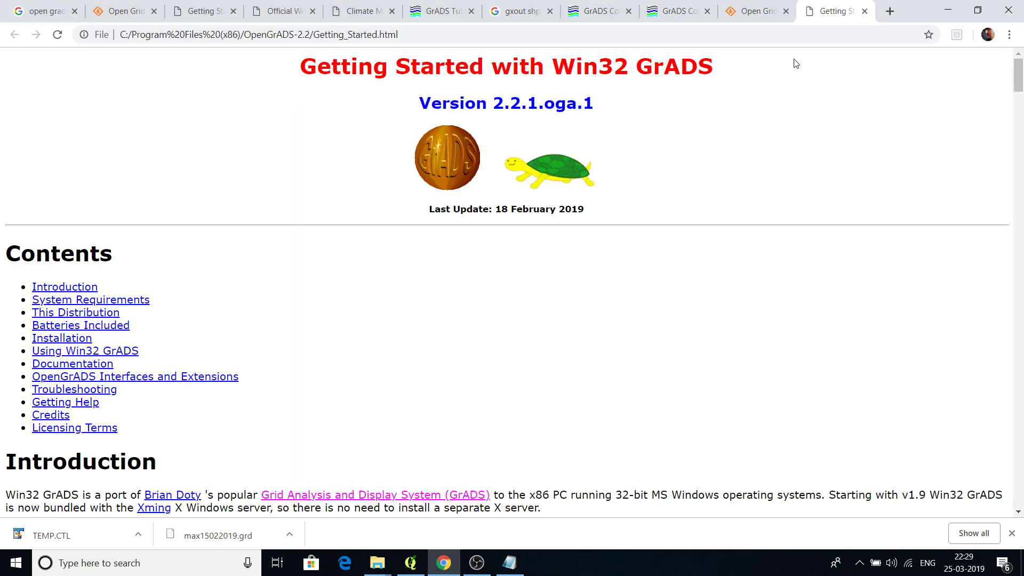
- Search Google for "imd pune" in a new browser tab and open the official India Meteorological Department Pune website
click(890, 10)
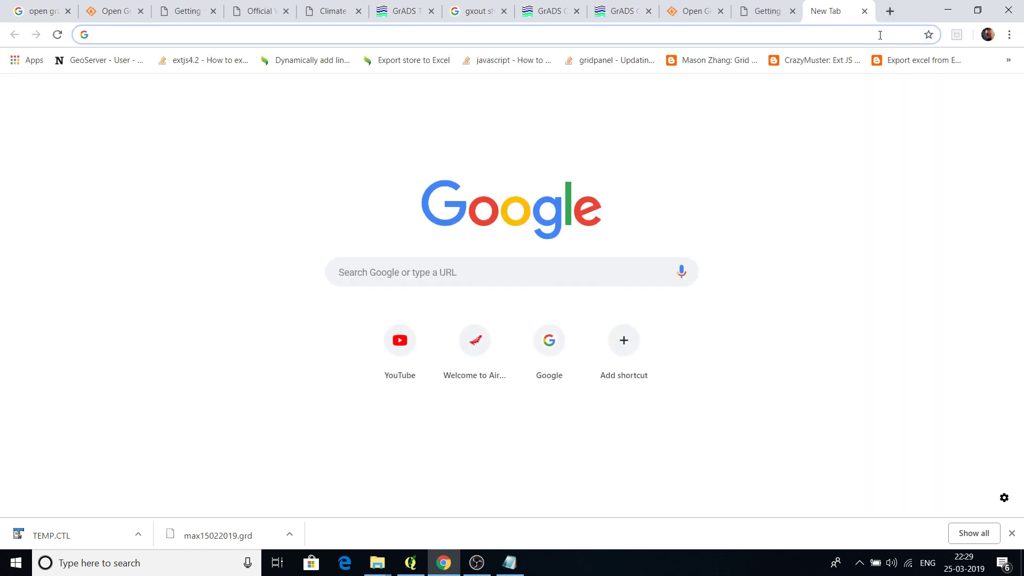
text(imd )
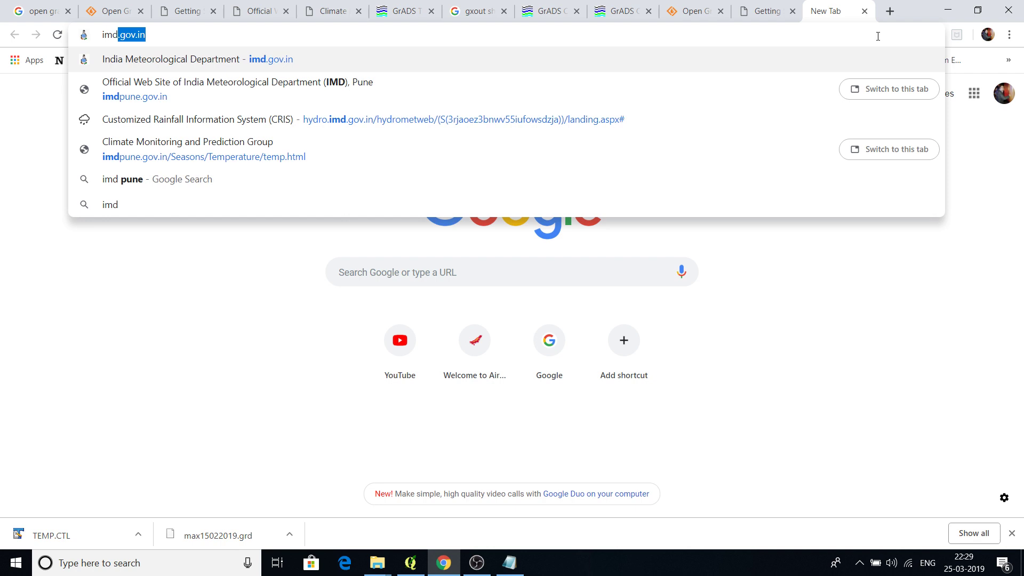
text(pune)
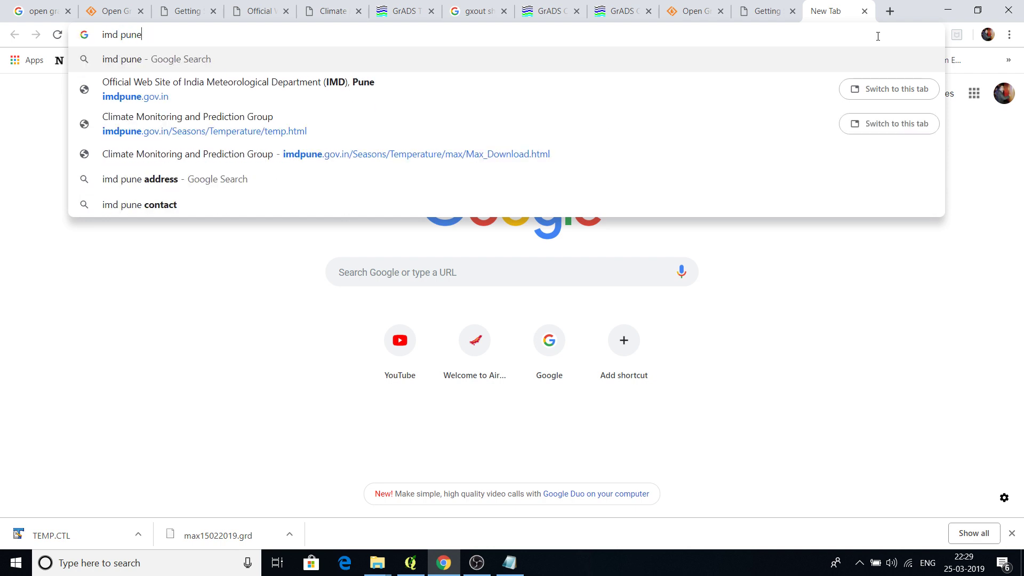
key(Return)
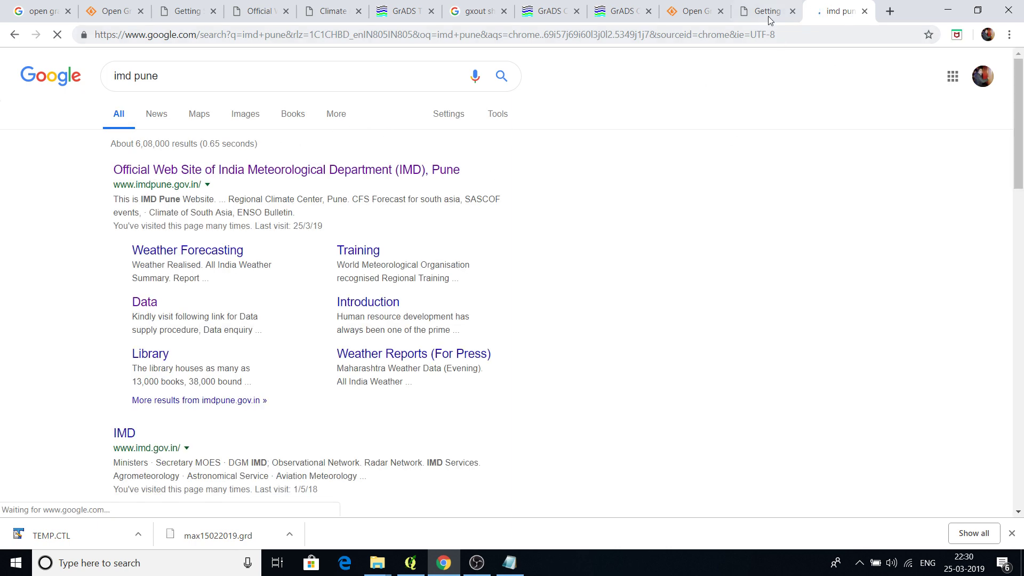
click(236, 171)
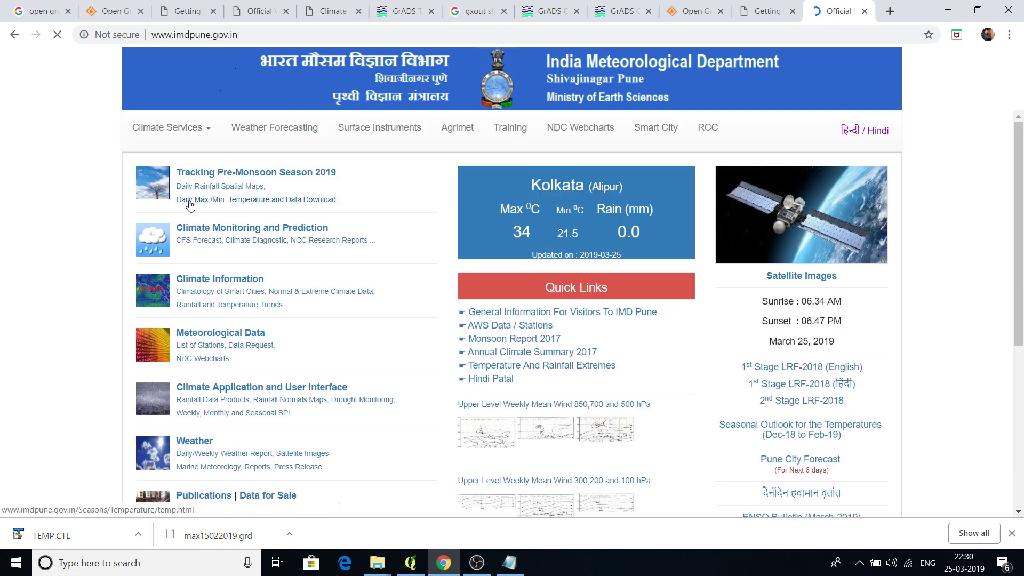
- Open the daily max/min temperature section and go to its real-time Maximum Temperature data download page
click(237, 205)
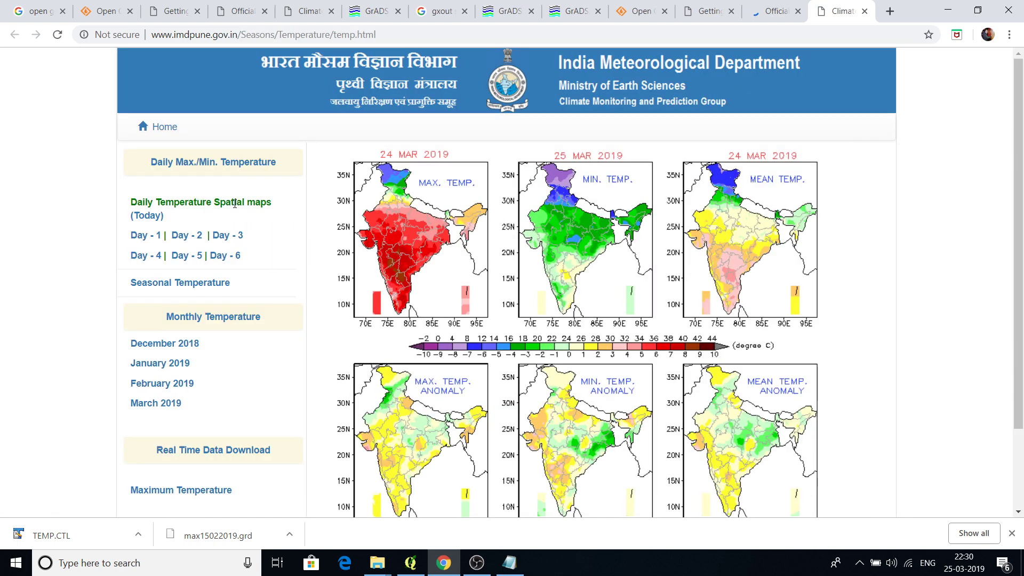
scroll(184, 193, down, 3)
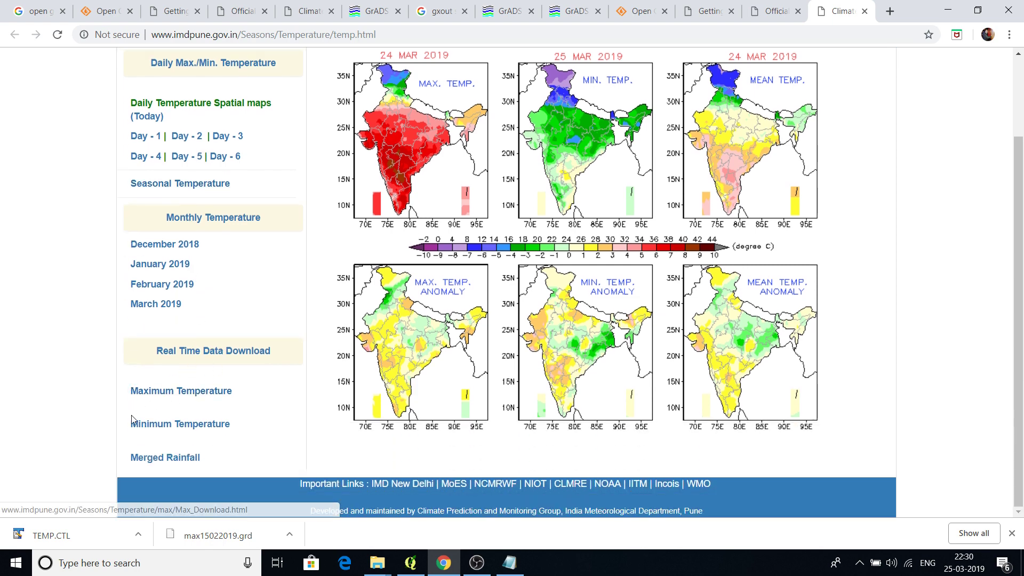
click(184, 393)
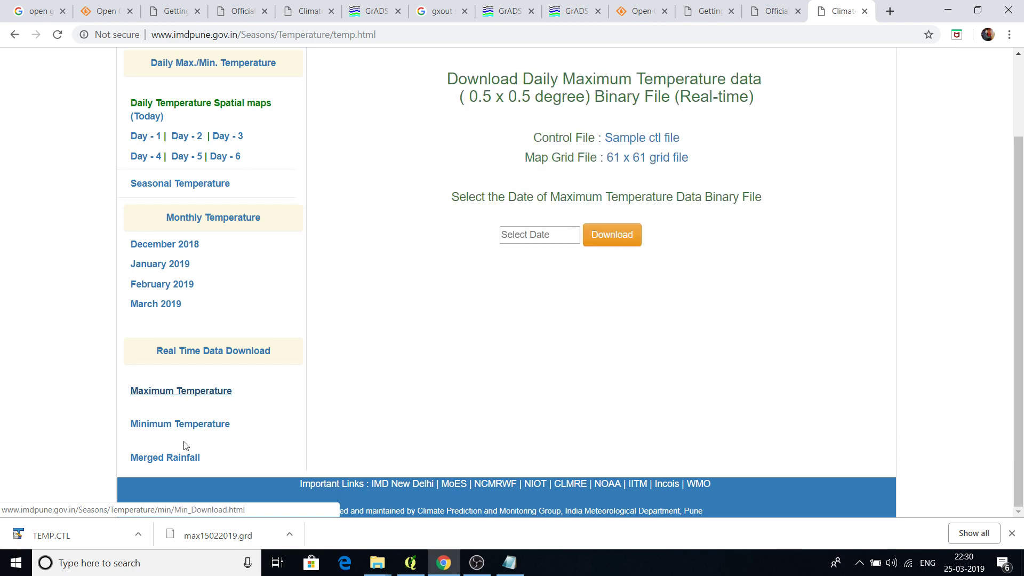
click(182, 459)
click(196, 425)
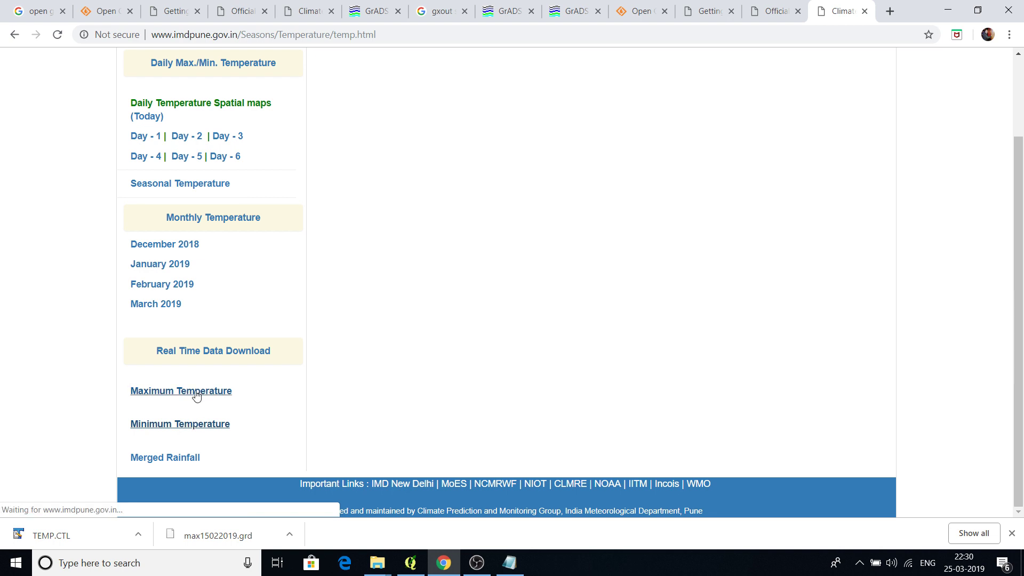
click(198, 392)
scroll(789, 373, up, 2)
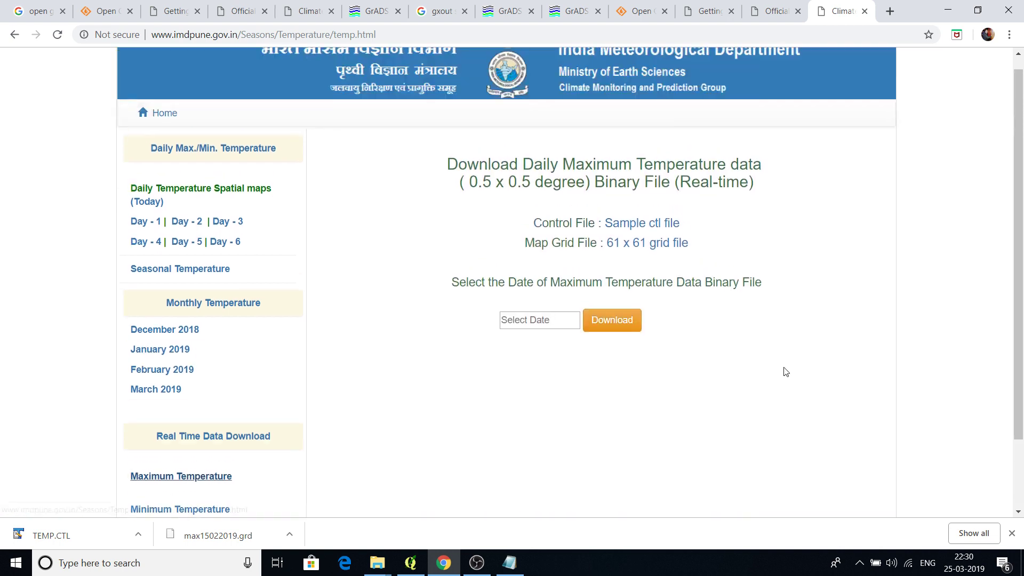
- Download the maximum temperature binary file for 16 February 2019
click(539, 333)
click(712, 366)
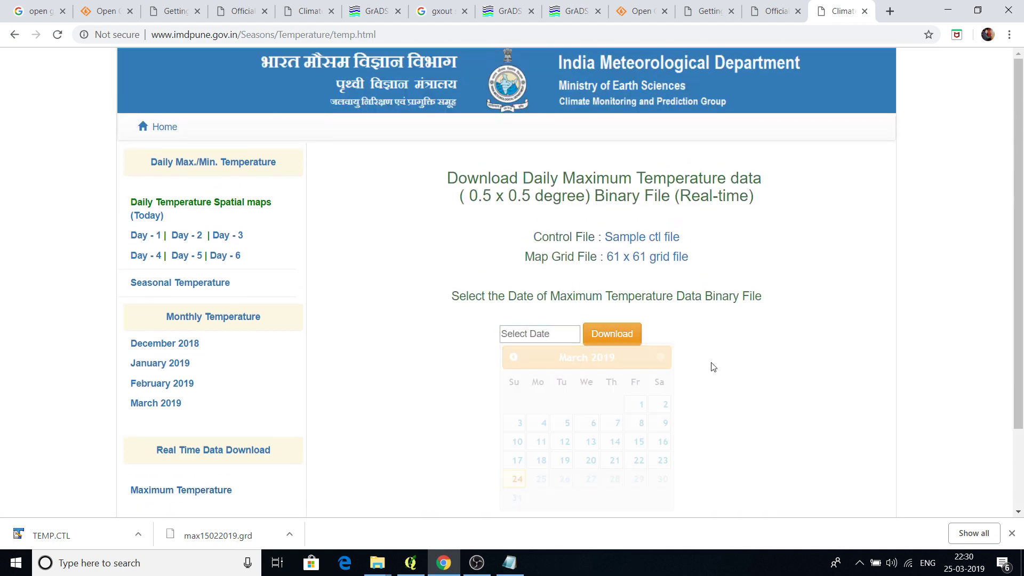
click(555, 334)
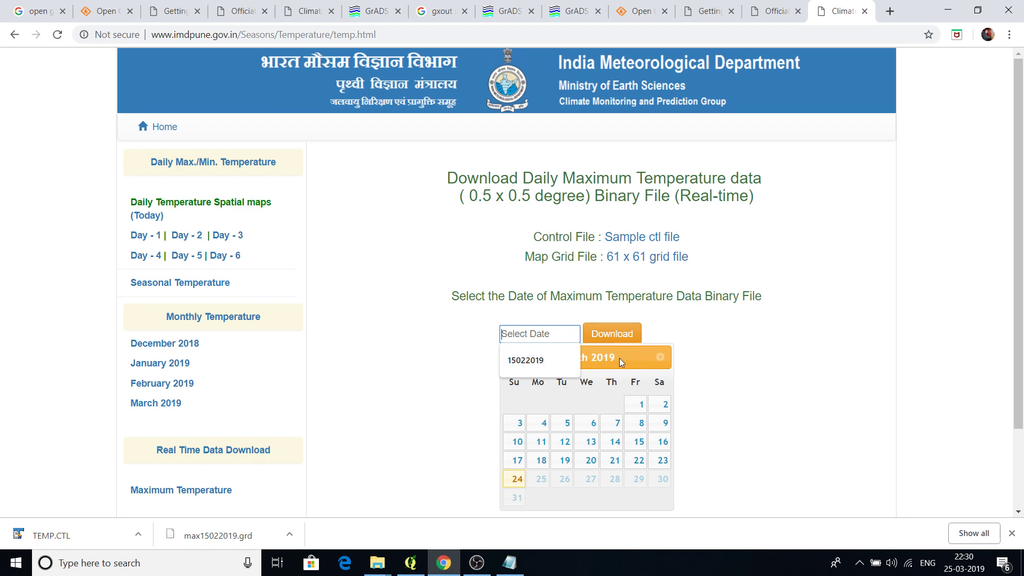
click(621, 360)
click(518, 357)
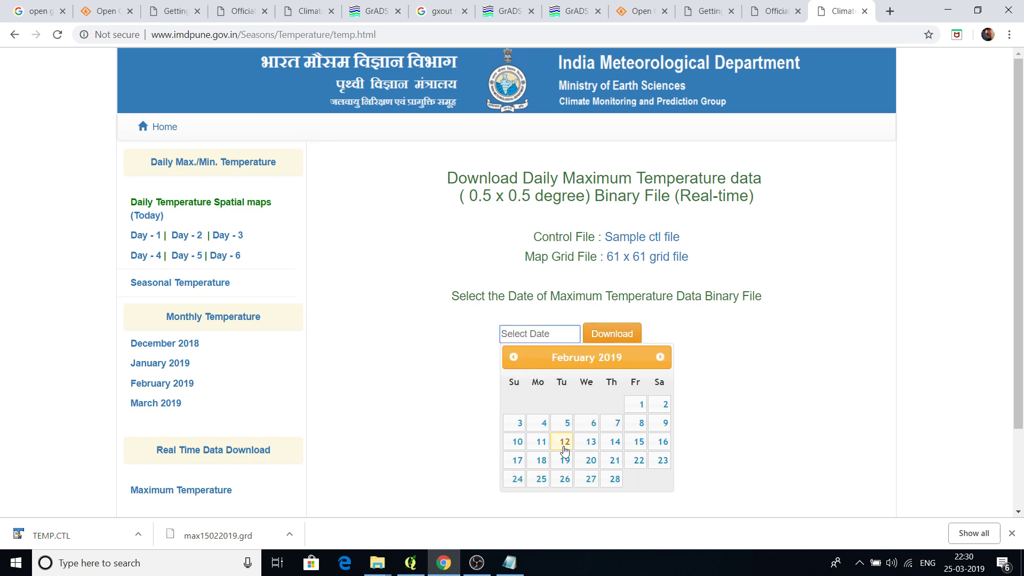
click(663, 443)
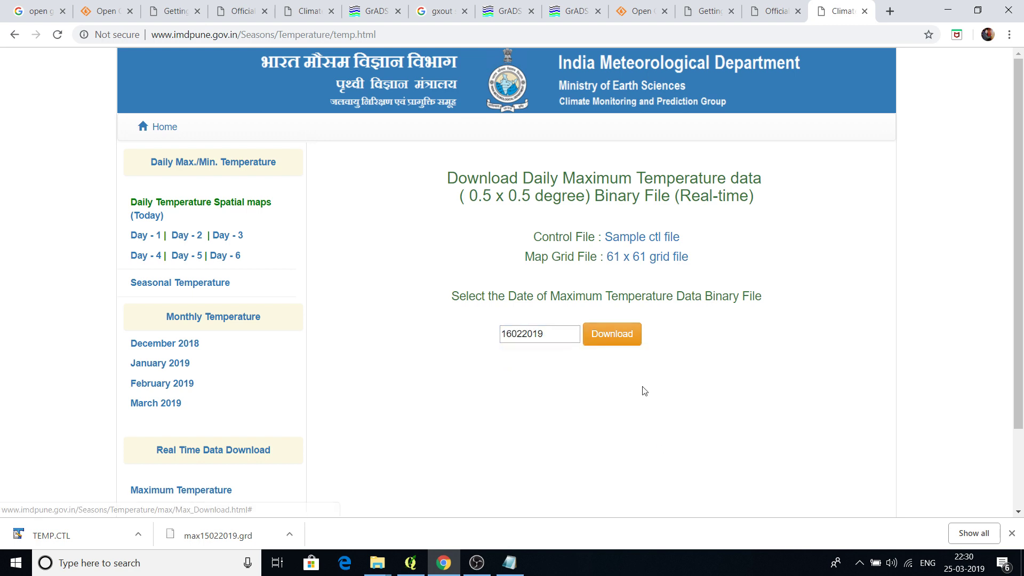
click(622, 341)
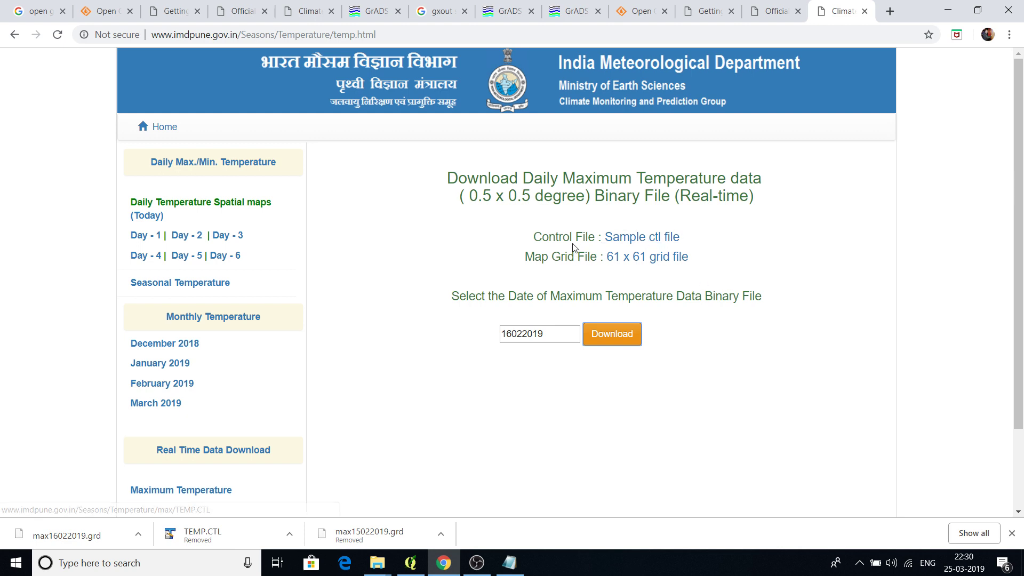
- Download the sample ctl control file and show the downloaded TEMP.CTL in its folder
click(653, 243)
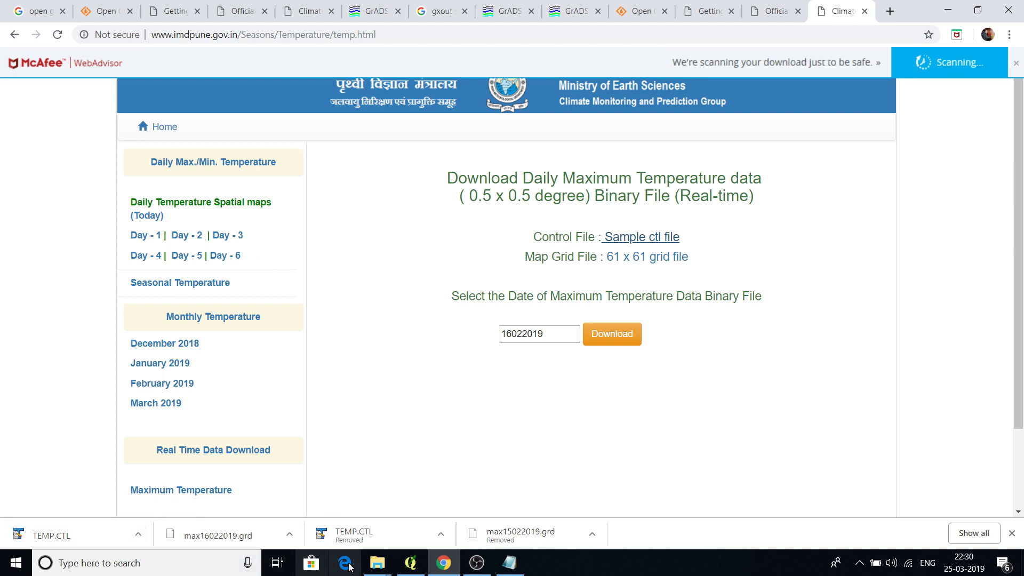
click(377, 563)
click(38, 469)
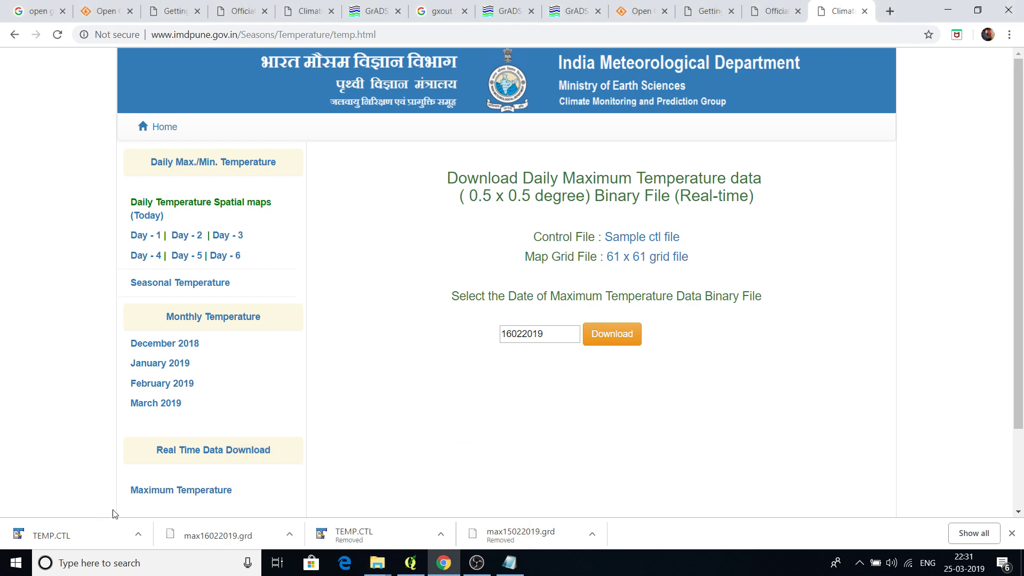
click(138, 534)
click(200, 490)
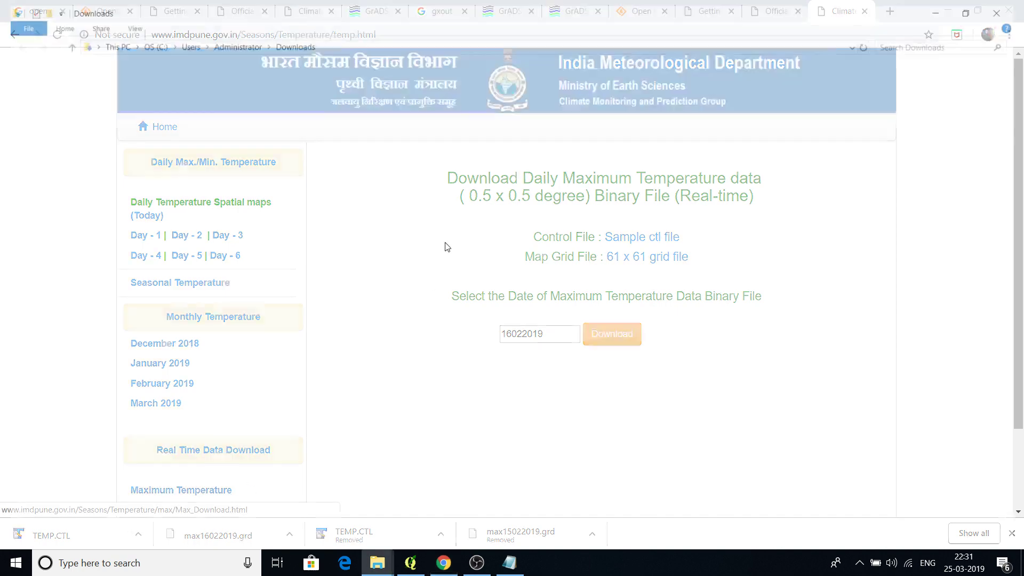
- Move TEMP.CTL and max16022019.grd from the Downloads folder to the grads folder on drive E
ctrl+click(254, 99)
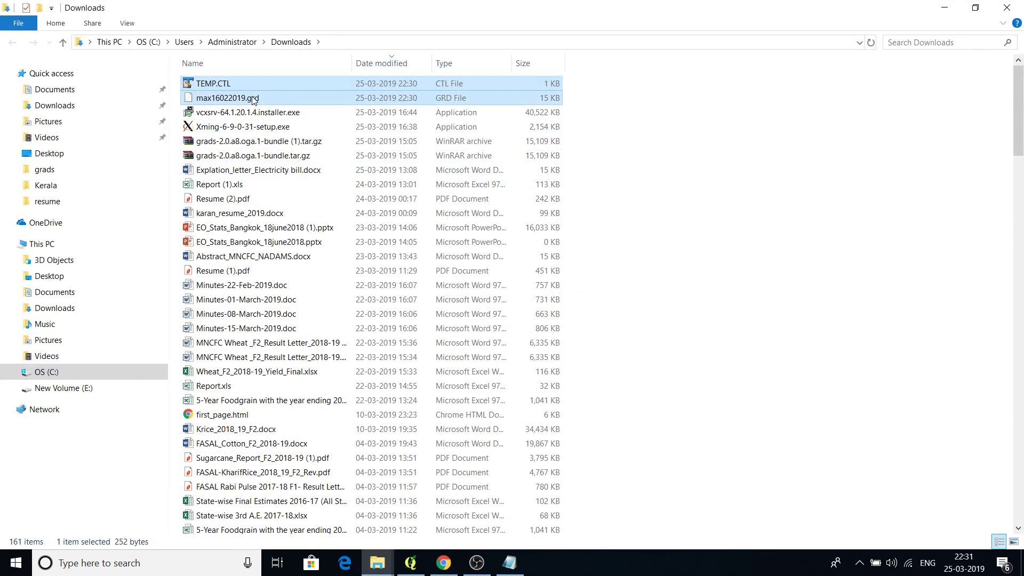
right_click(253, 100)
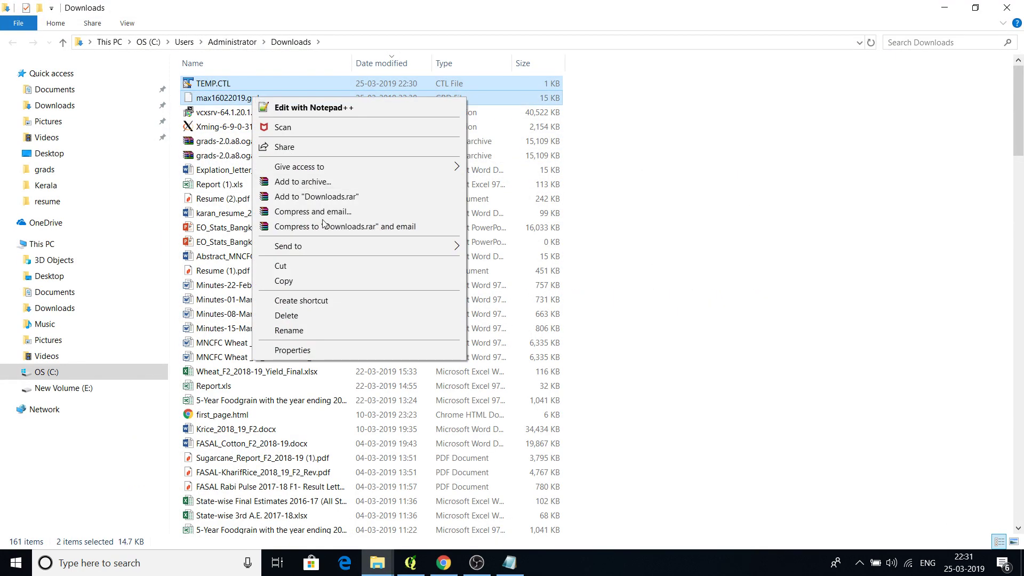
click(324, 265)
mouse_move(377, 563)
click(425, 514)
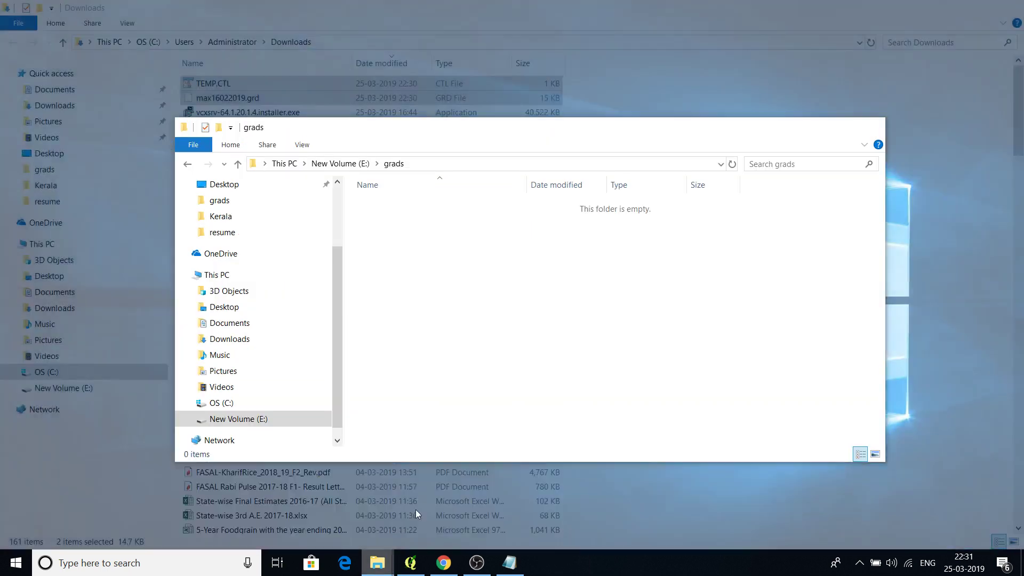
right_click(449, 288)
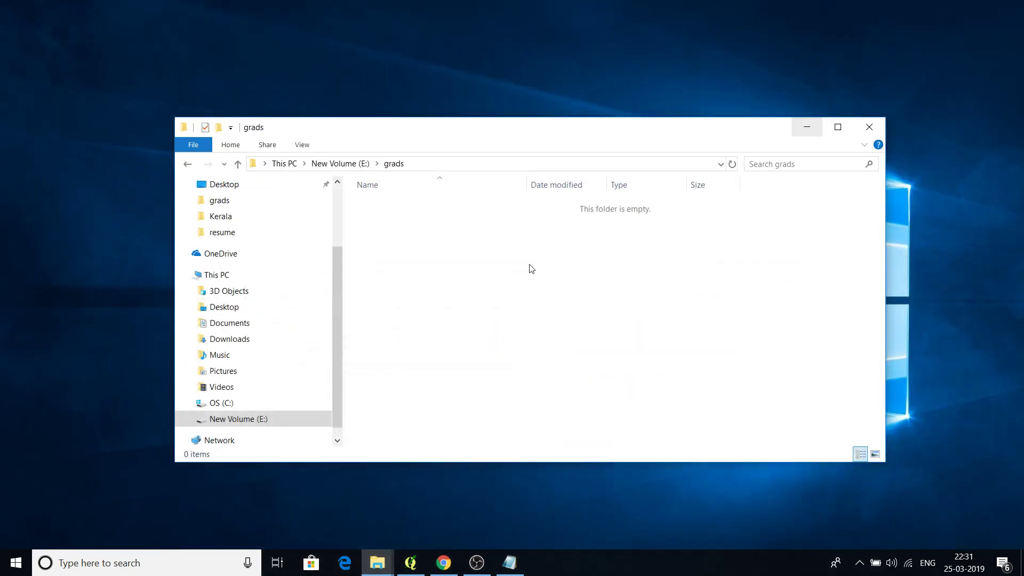
right_click(402, 278)
click(447, 387)
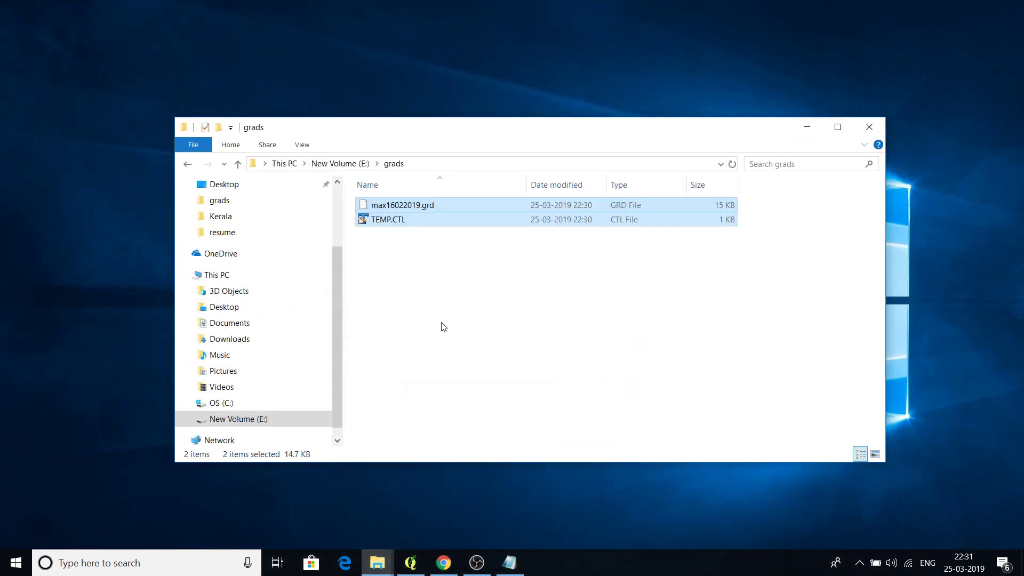
- Open TEMP.CTL from the grads folder for editing in Notepad++
click(390, 221)
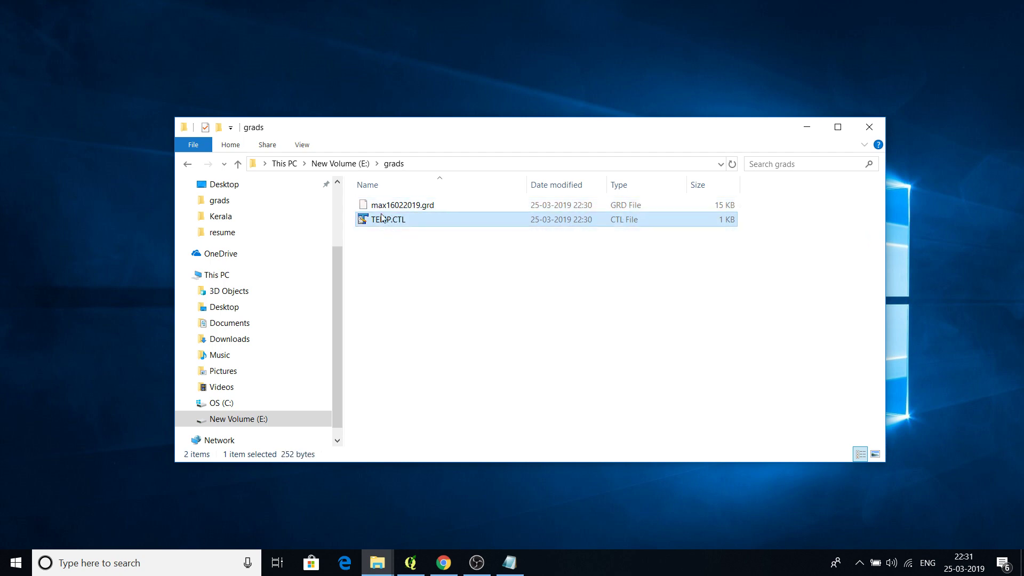
click(389, 209)
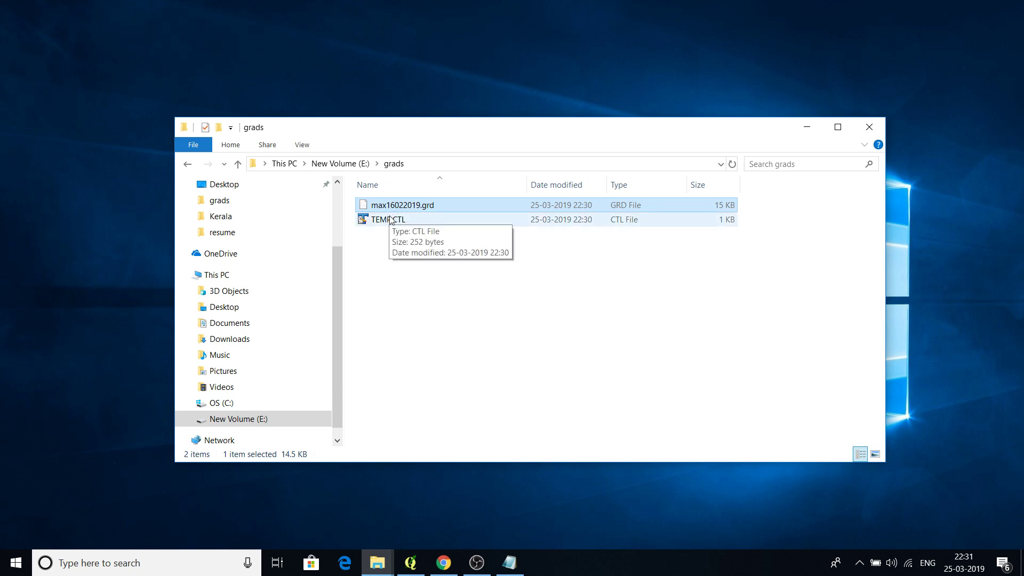
click(391, 219)
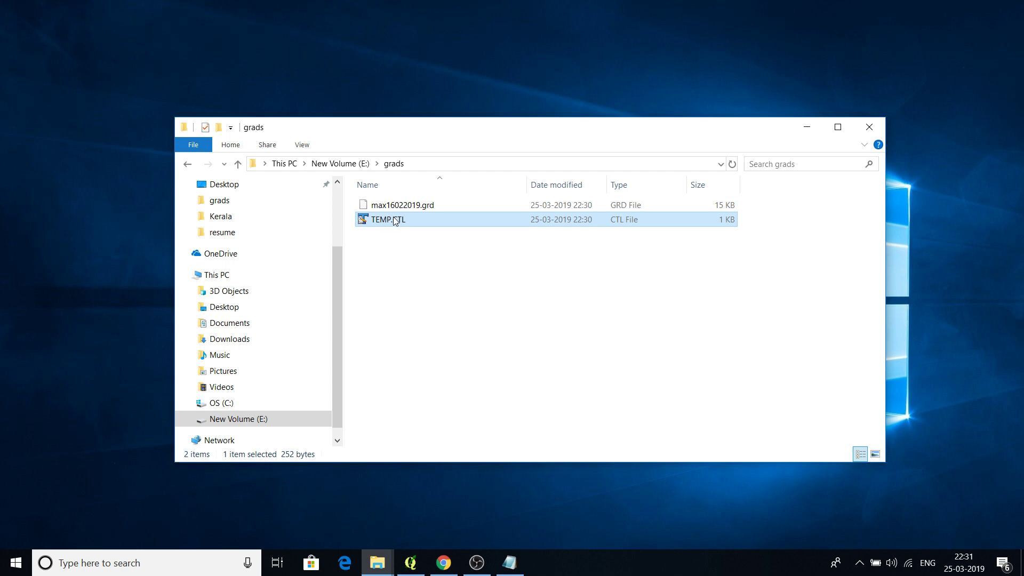
right_click(393, 218)
click(426, 257)
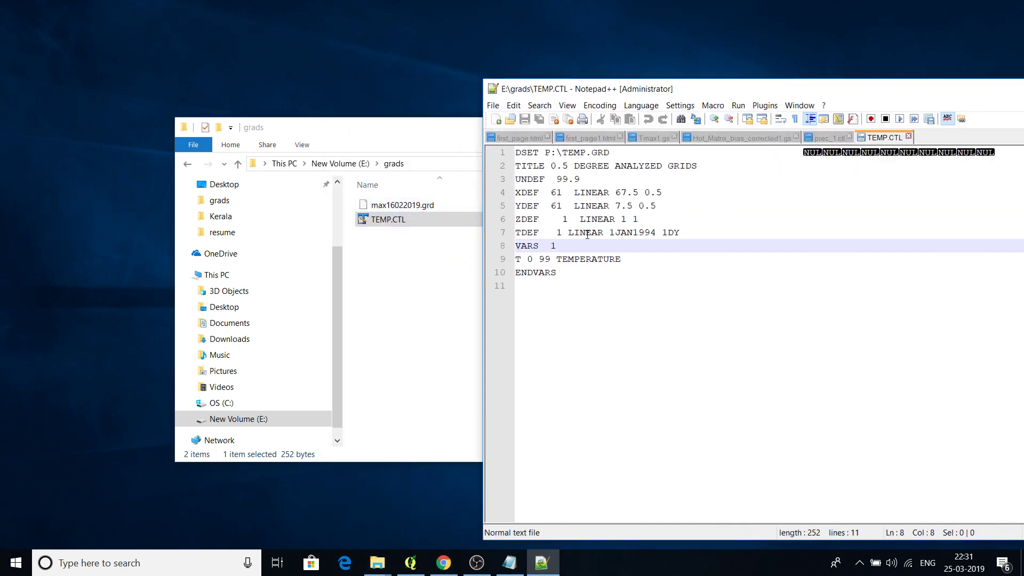
- Copy the full file name of max16022019.grd, including its extension, in the grads folder
click(390, 206)
click(394, 205)
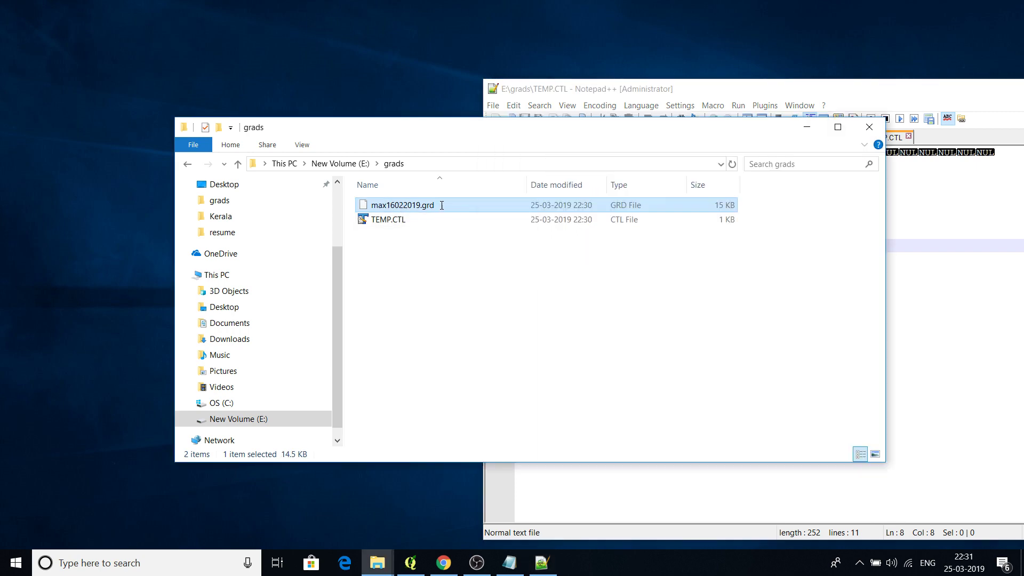
right_click(395, 207)
click(406, 245)
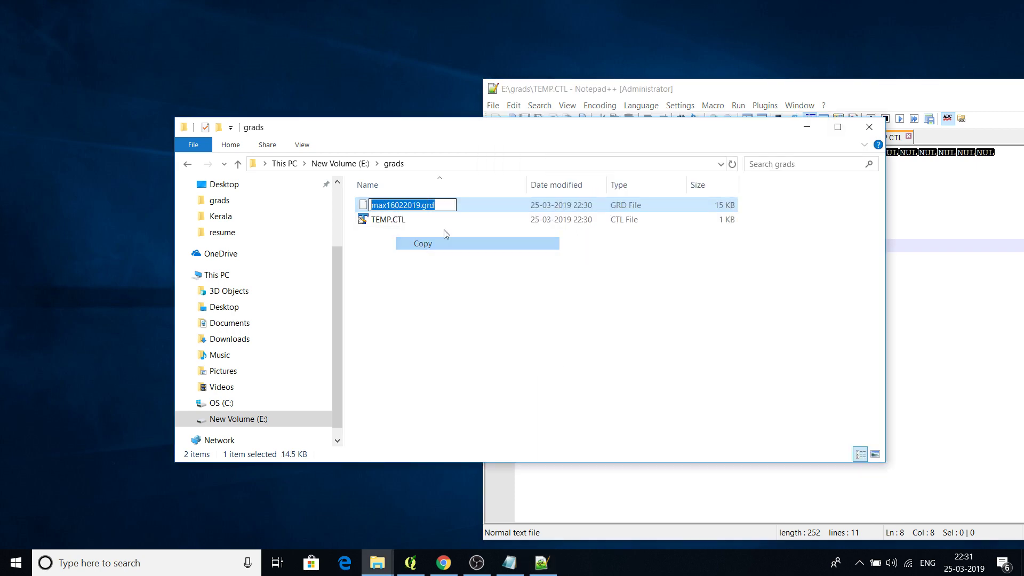
- Switch to Notepad++ and remove the NUL characters and trailing spaces after the DSET path on line 1 of TEMP.CTL
click(691, 96)
click(627, 152)
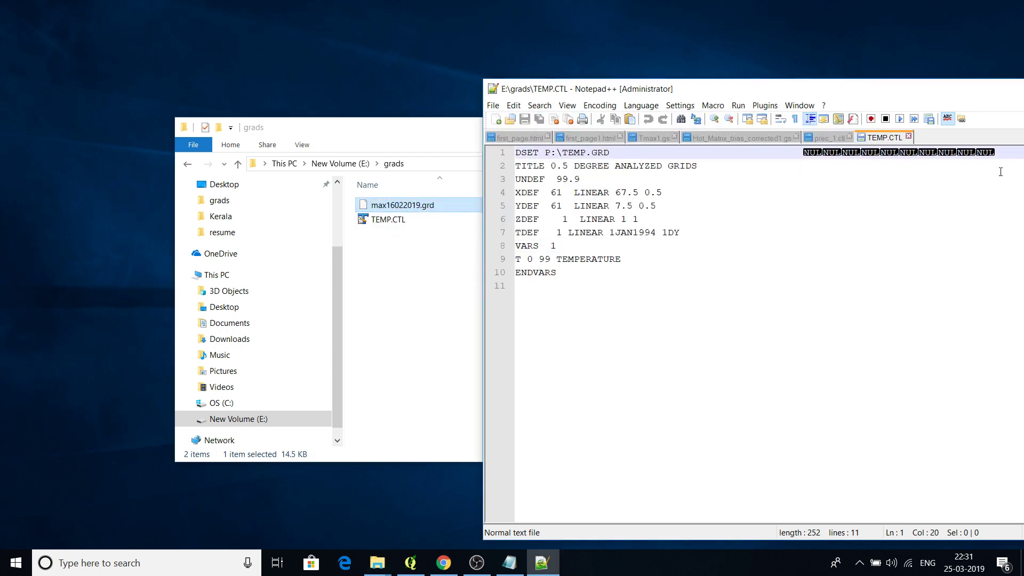
drag(987, 156, 803, 157)
key(Delete)
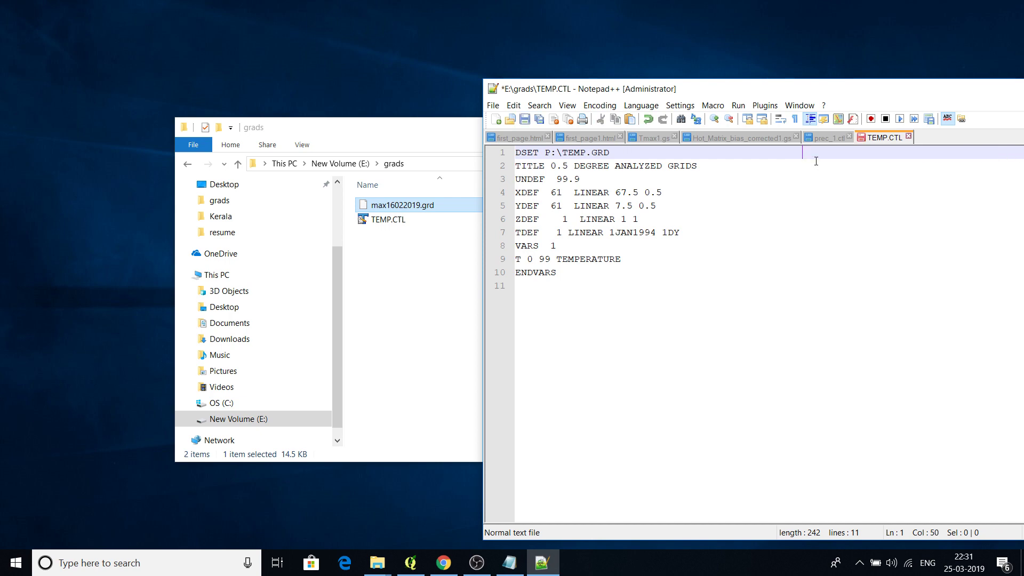
key(BackSpace)
key(BackSpace)
key(BackSpace)
key(BackSpace)
key(BackSpace)
key(BackSpace)
key(BackSpace)
key(BackSpace)
key(BackSpace)
key(BackSpace)
key(BackSpace)
key(BackSpace)
key(BackSpace)
key(BackSpace)
key(BackSpace)
key(BackSpace)
key(BackSpace)
key(BackSpace)
key(BackSpace)
key(BackSpace)
key(BackSpace)
key(BackSpace)
key(BackSpace)
key(BackSpace)
key(BackSpace)
- Replace TEMP.GRD in the DSET line with the copied file name max16022019.grd
drag(615, 154, 544, 154)
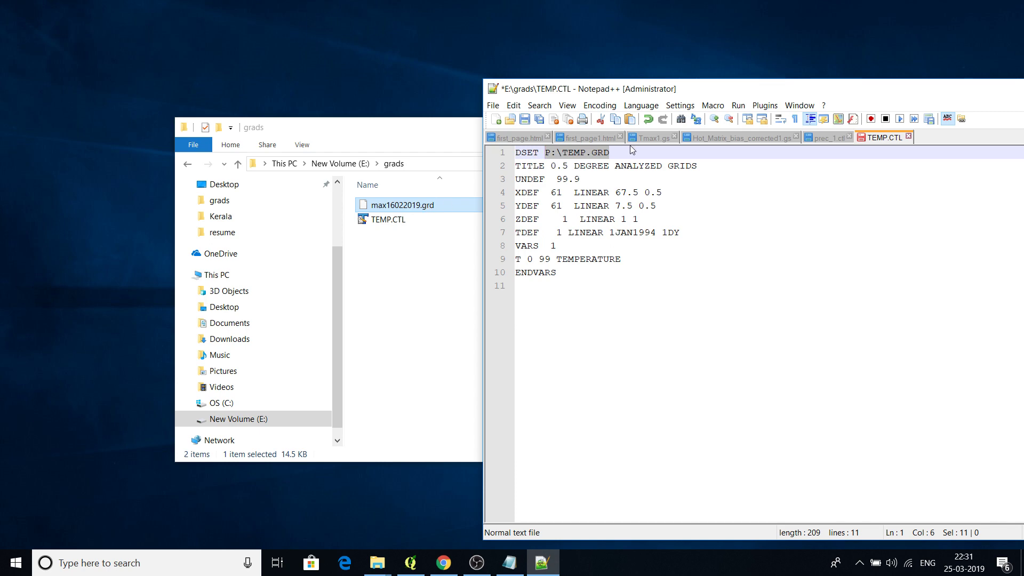
drag(613, 154, 563, 156)
right_click(578, 153)
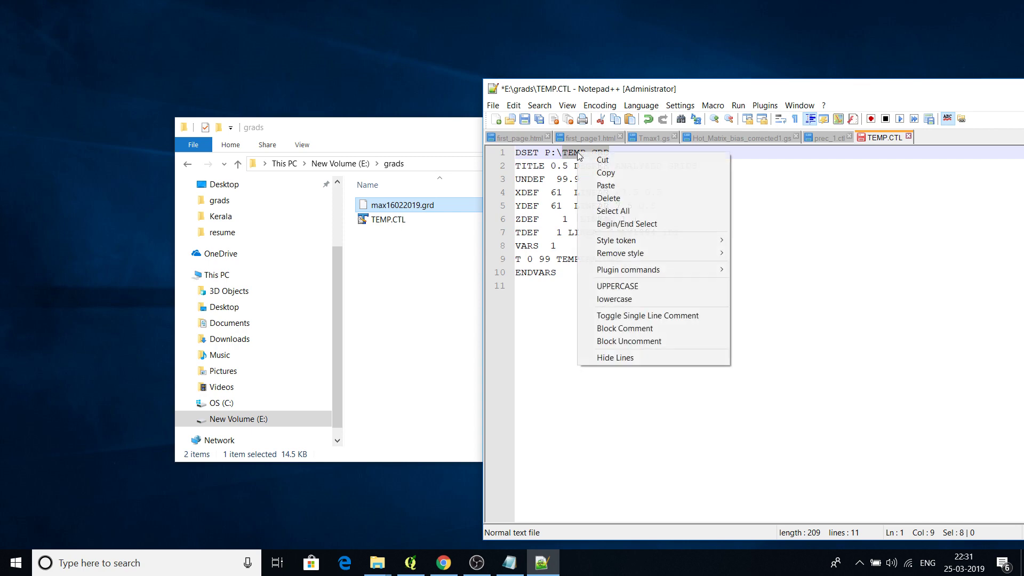
click(612, 186)
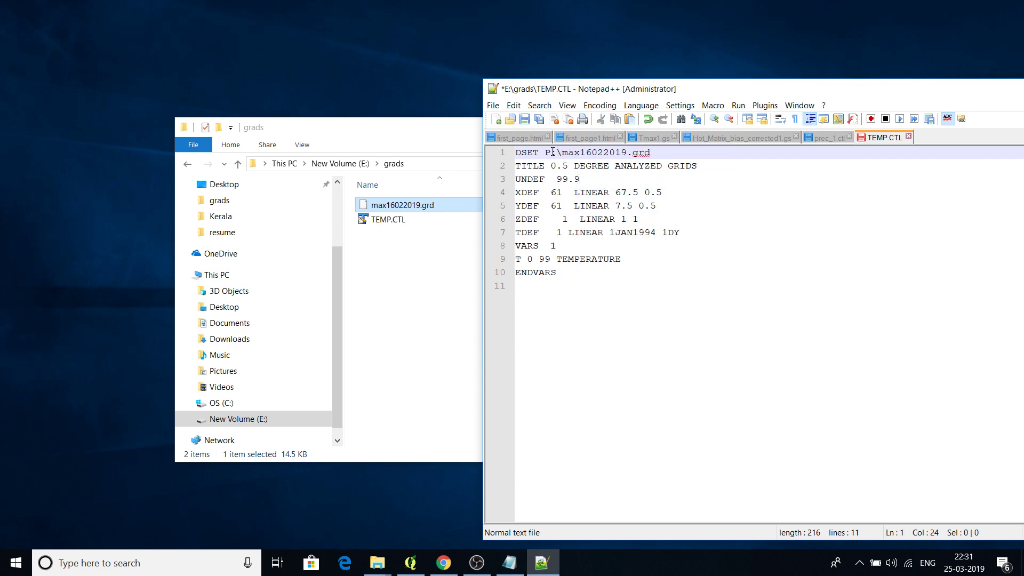
- Switch to File Explorer and copy the full path of the grads folder, E:\grads
click(366, 164)
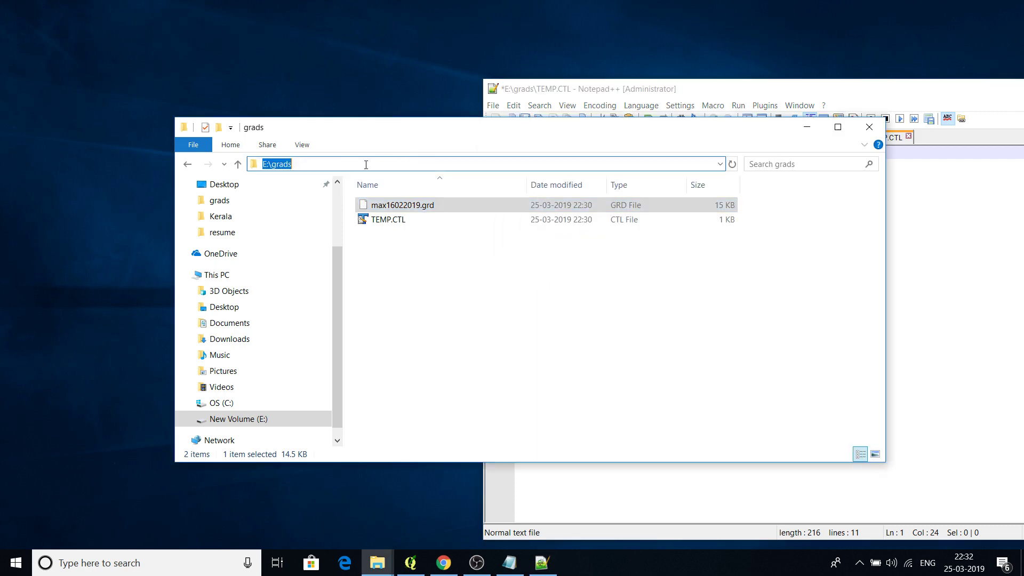
right_click(280, 166)
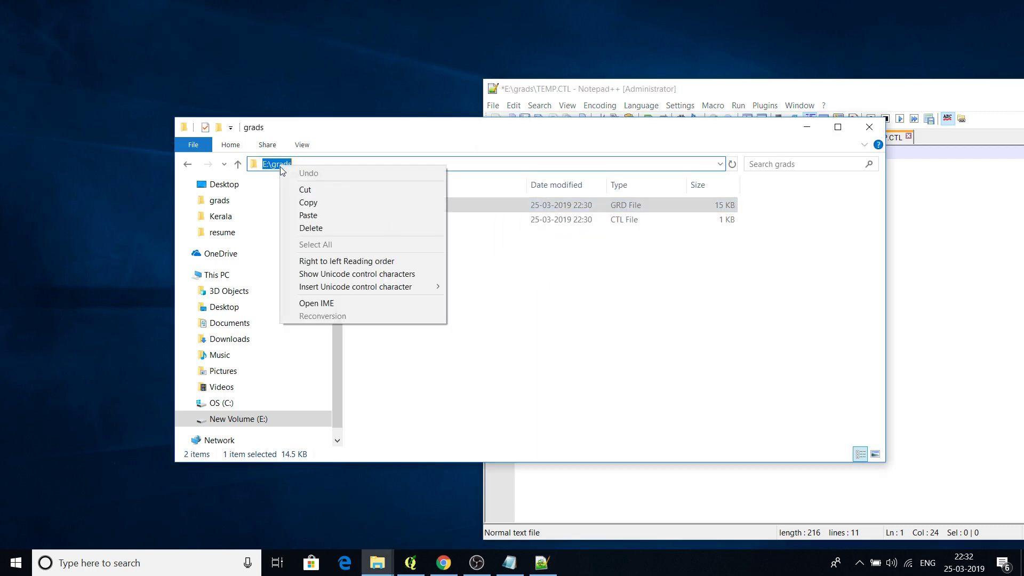
click(314, 203)
- Switch to Notepad++ and replace the P: drive in the DSET line of TEMP.CTL with the copied path E:\grads
click(668, 111)
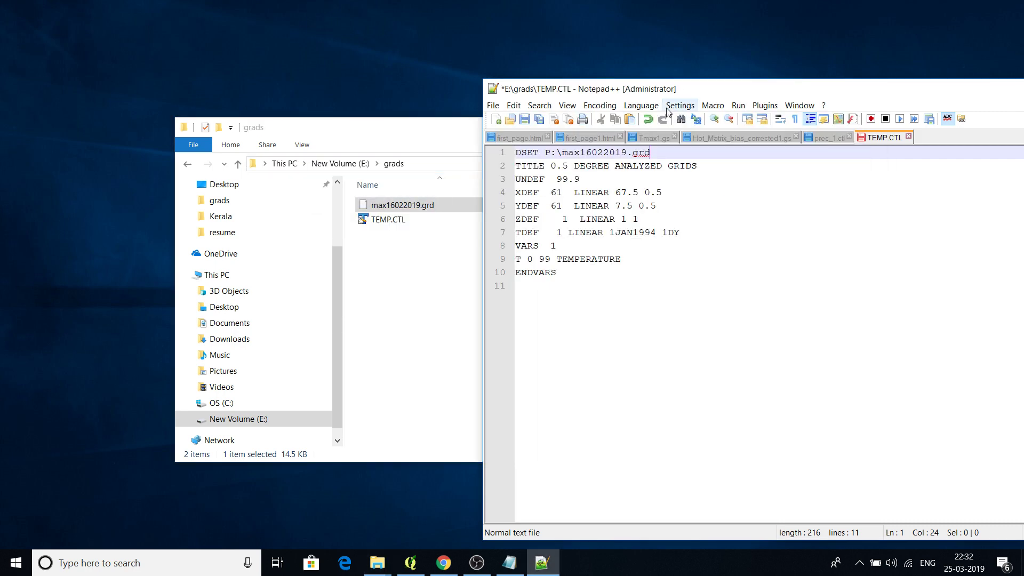
drag(558, 153, 545, 153)
right_click(552, 153)
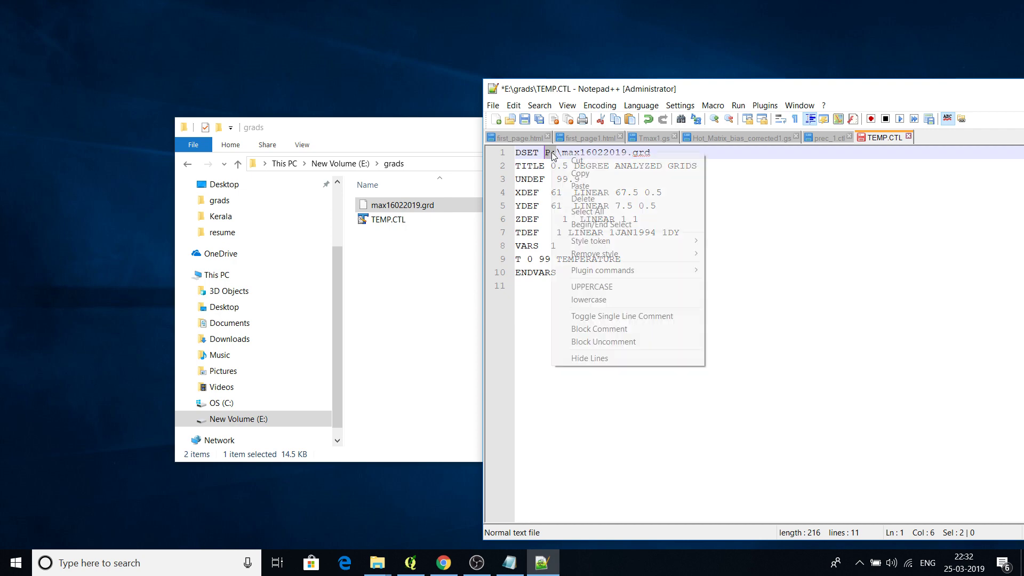
click(593, 190)
click(760, 158)
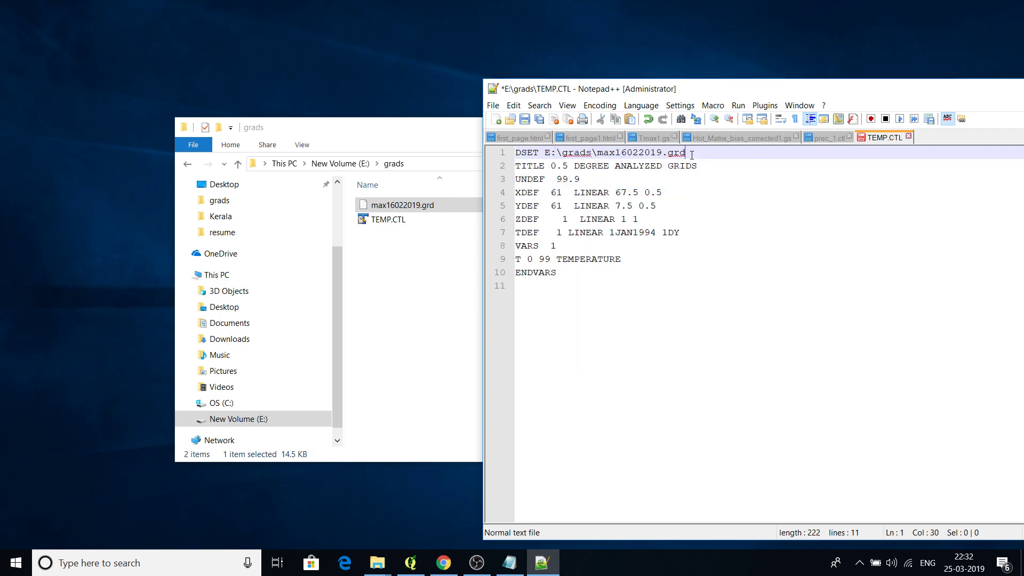
- Review the title, undefined value, and the grid counts, starting coordinates and spacing in the XDEF, YDEF and ZDEF lines
drag(692, 155, 515, 178)
click(586, 192)
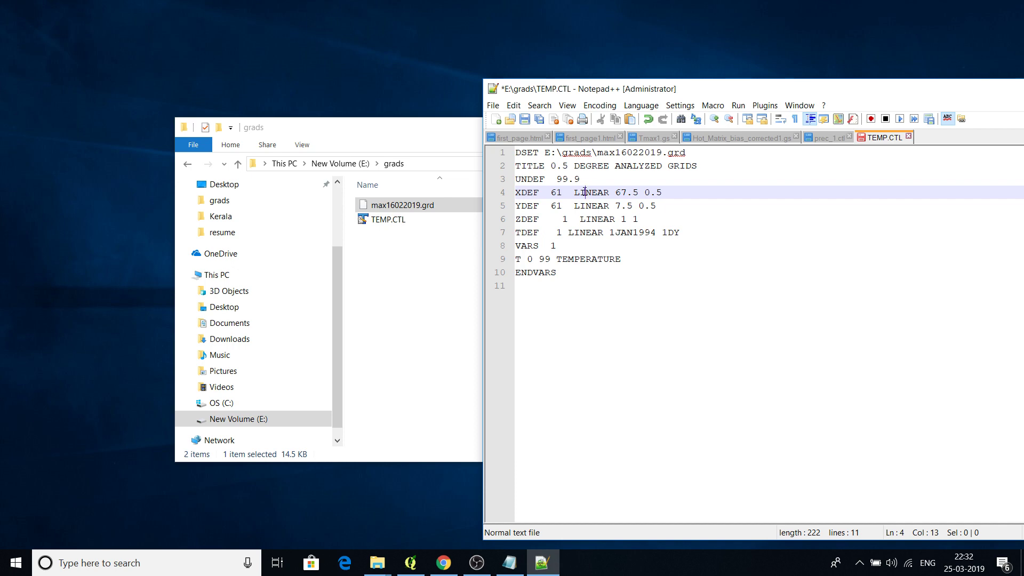
click(584, 178)
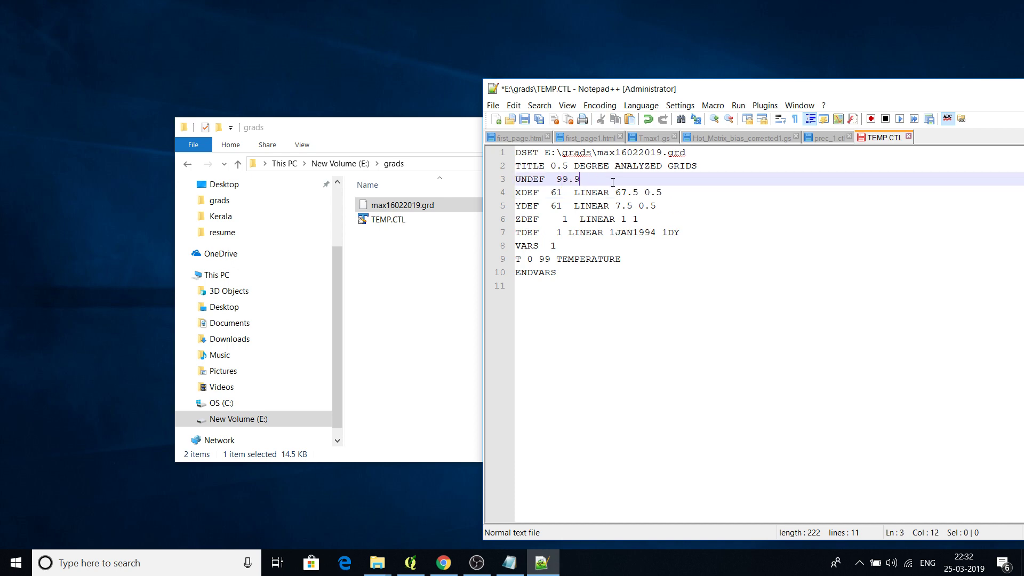
mouse_move(552, 192)
mouse_down()
mouse_move(565, 205)
mouse_move(552, 206)
mouse_up()
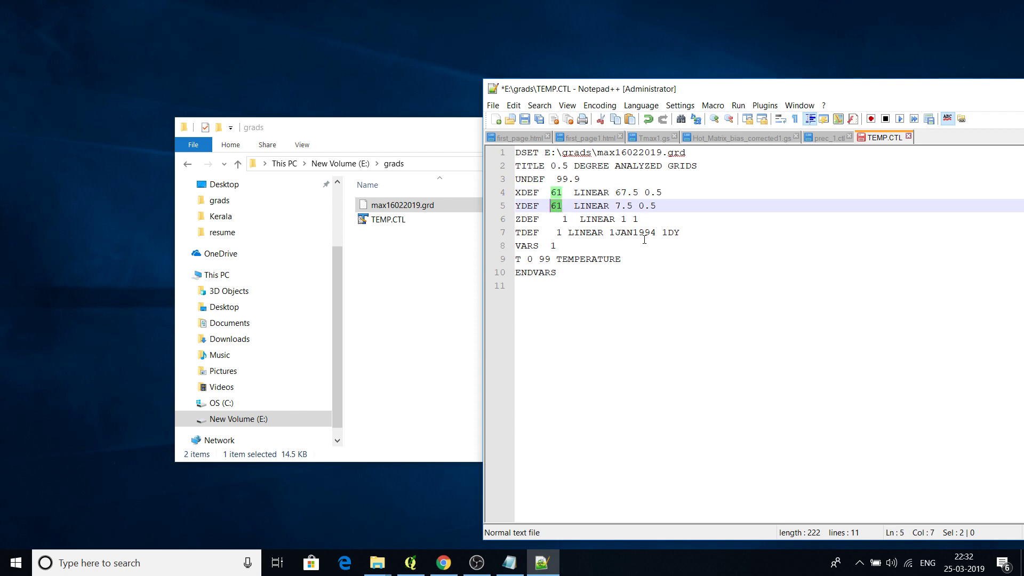
drag(616, 192, 663, 192)
click(619, 203)
click(617, 202)
click(643, 219)
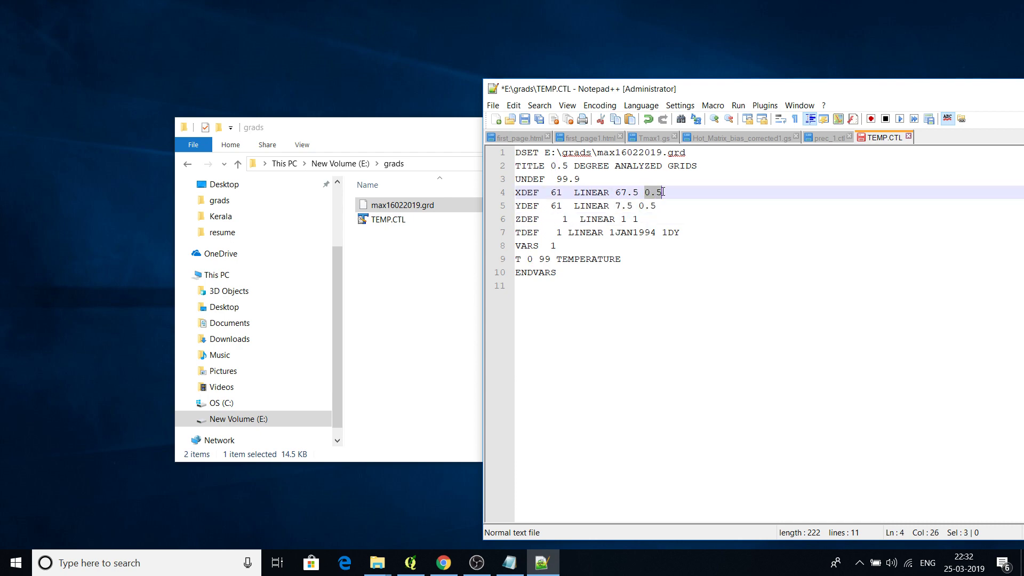
click(664, 207)
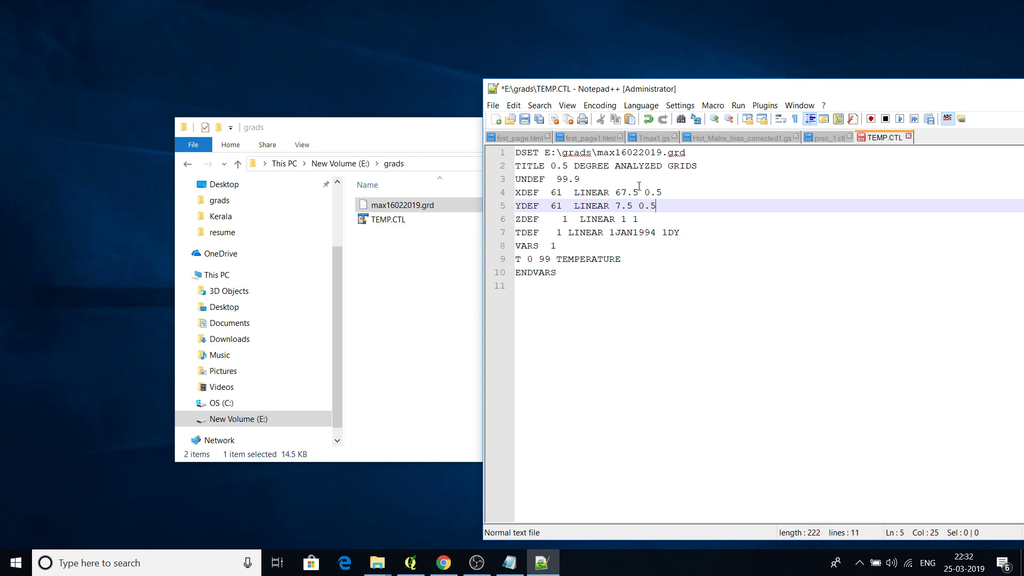
double_click(535, 219)
- Change the start date in the TDEF line to 16FEB2019
click(565, 233)
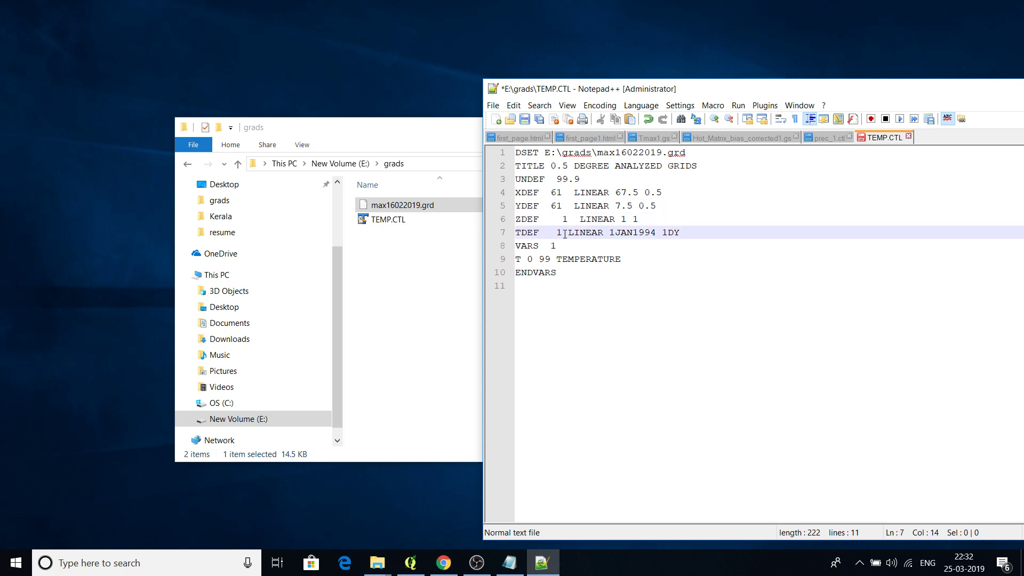
drag(539, 233, 529, 234)
click(559, 235)
click(616, 234)
text(6)
drag(662, 233, 647, 233)
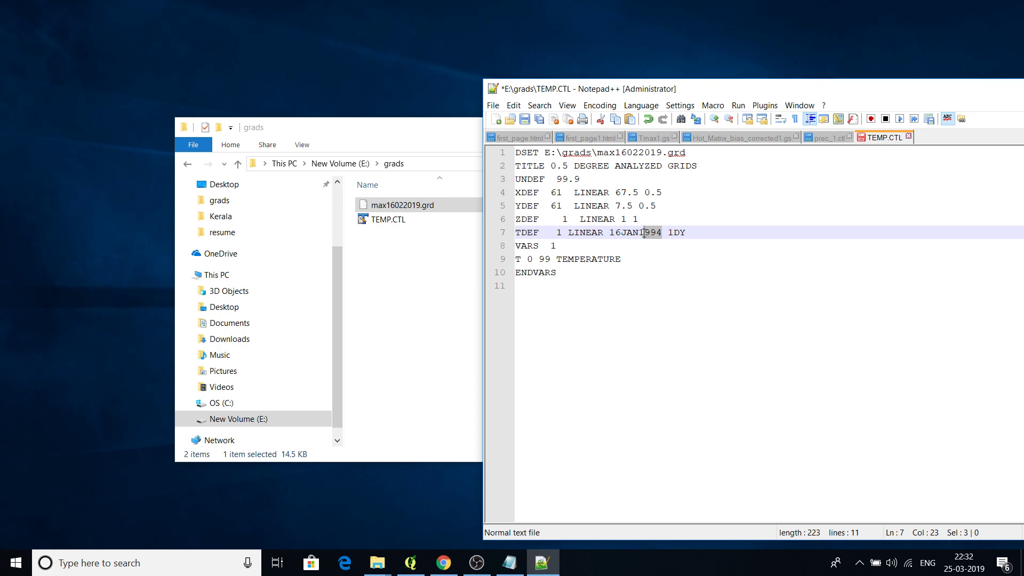
key(BackSpace)
key(BackSpace)
text(2019)
drag(640, 233, 621, 233)
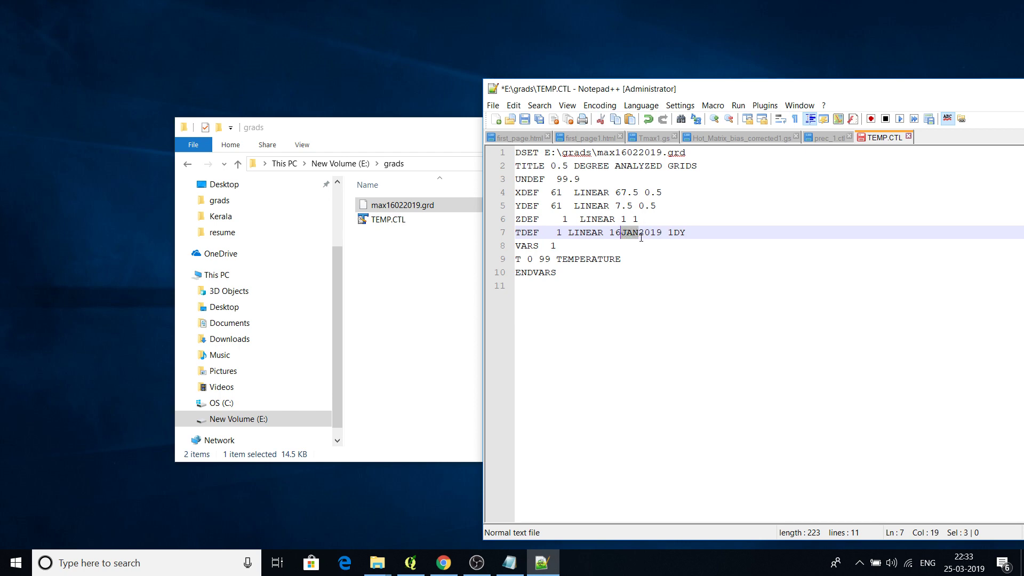
text(FEB)
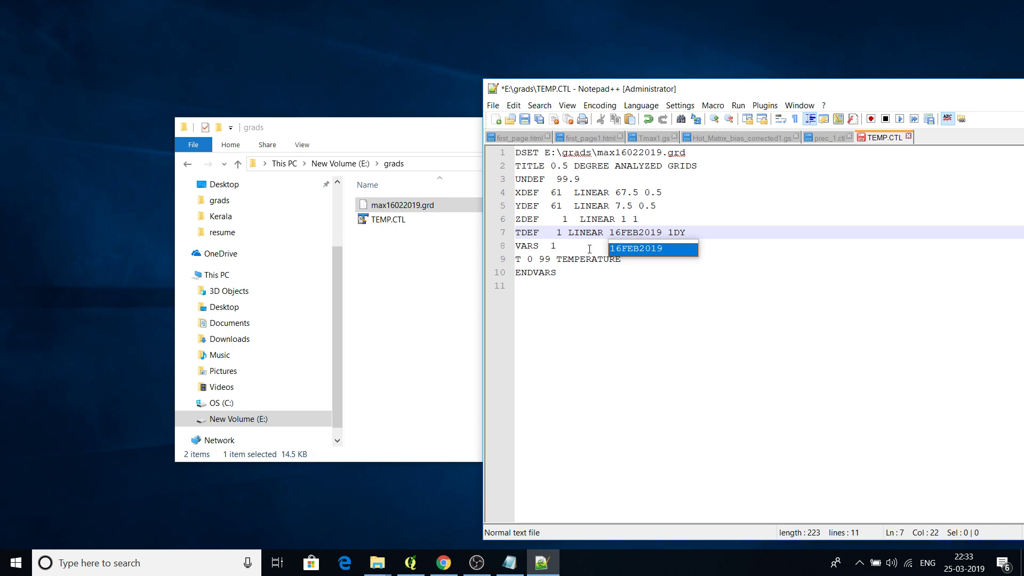
- Examine the number of time steps in TDEF, the VARS count and the temperature variable definition
click(551, 239)
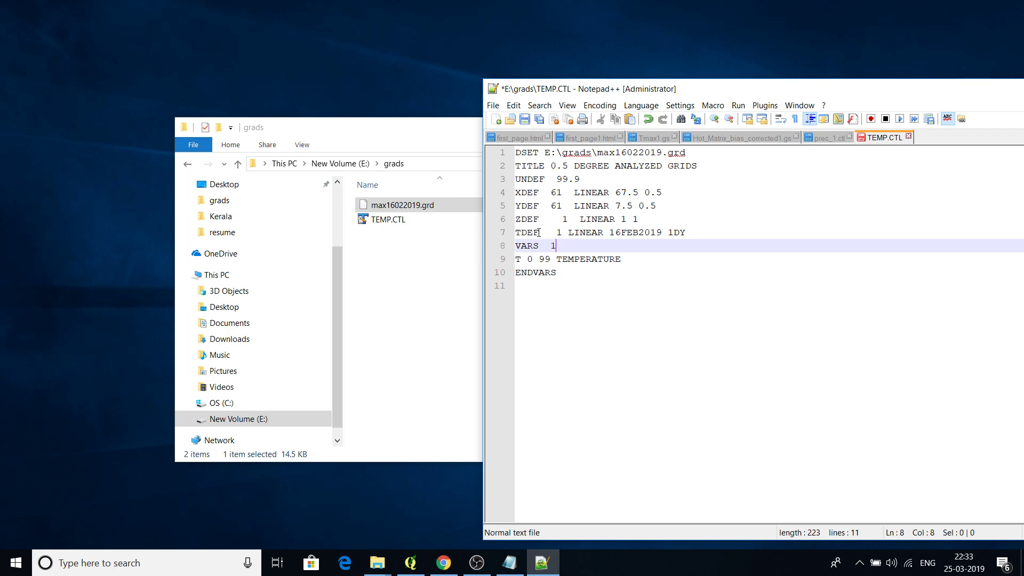
drag(565, 232, 560, 232)
click(578, 233)
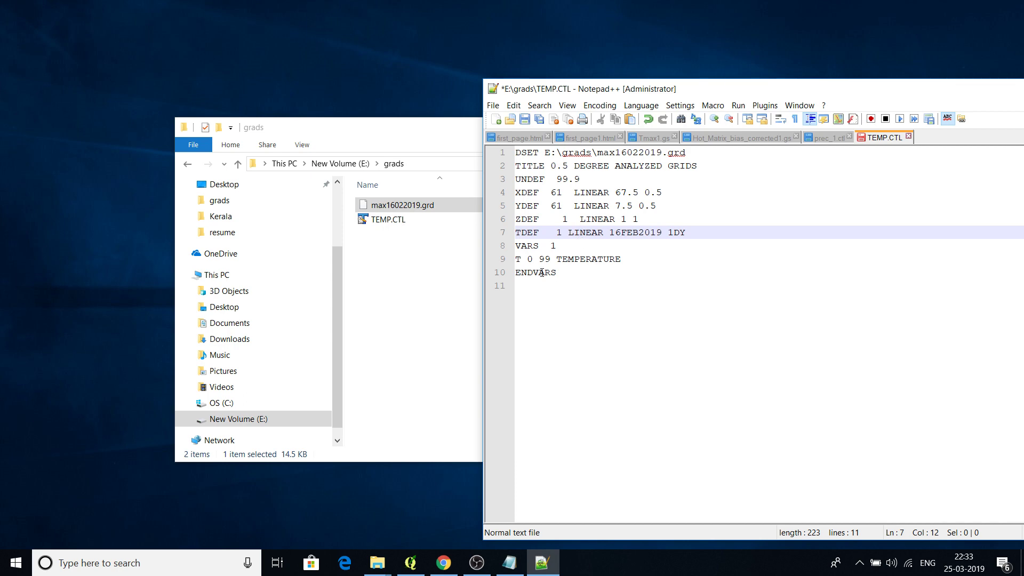
click(542, 246)
key(Down)
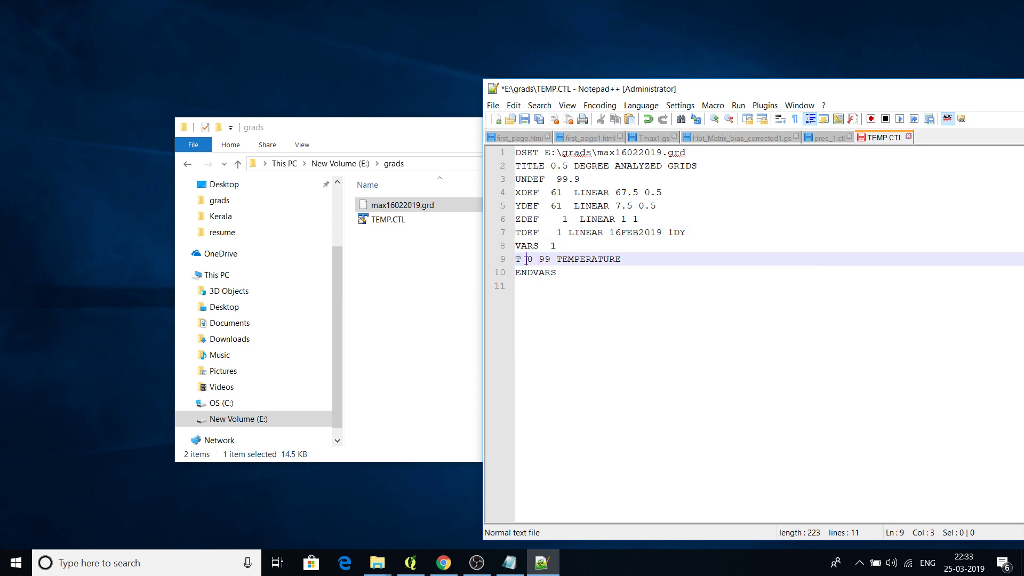
click(526, 259)
- Remove the empty line after ENDVARS and save TEMP.CTL
click(547, 286)
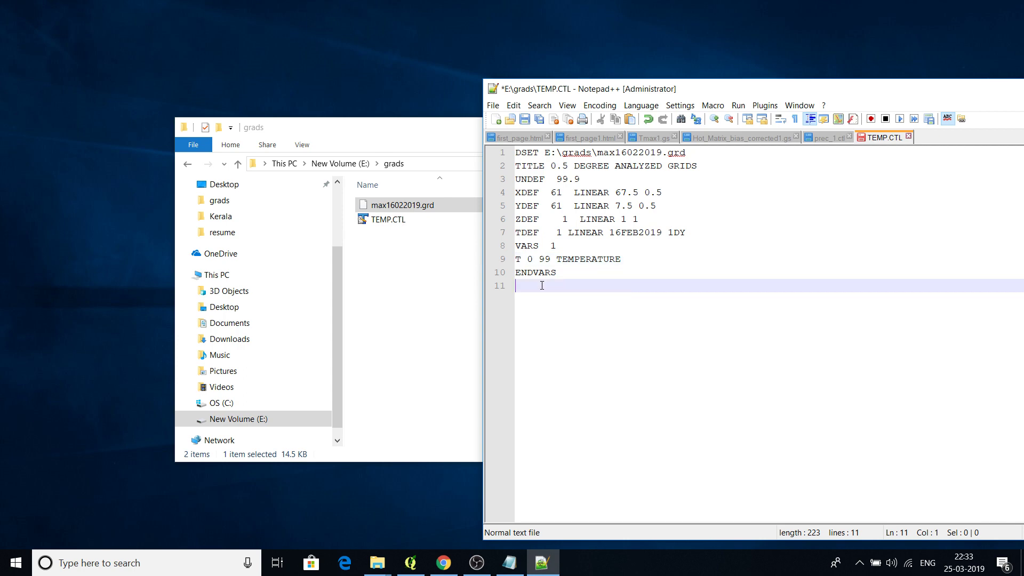
key(BackSpace)
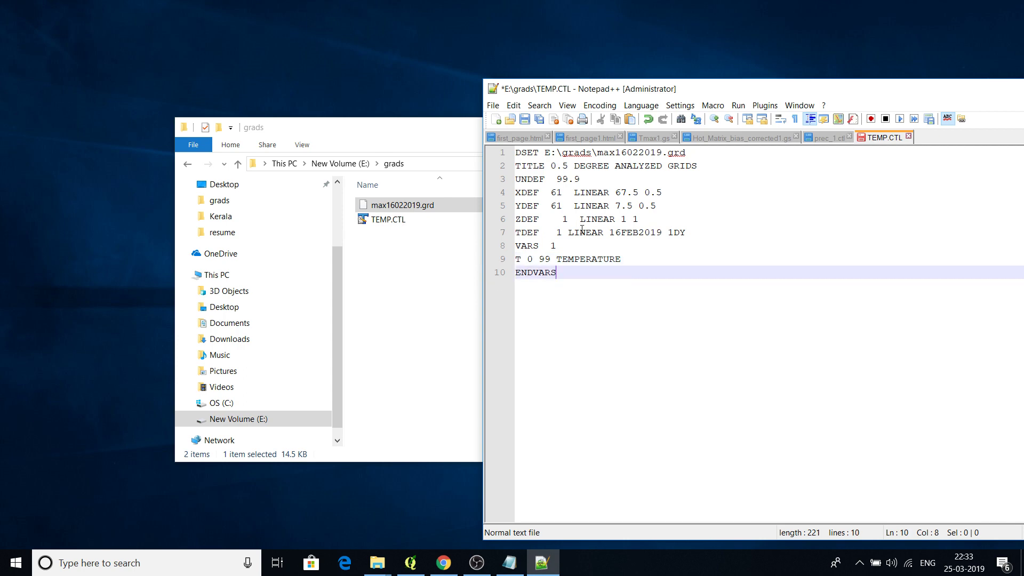
click(525, 119)
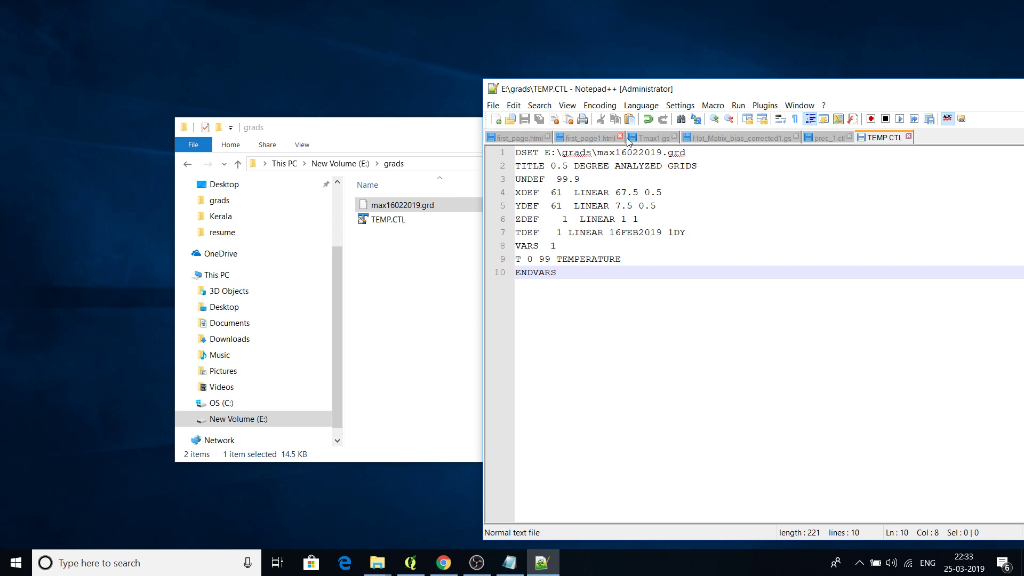
- Recheck the DSET path, the XDEF and YDEF grid counts and spacing, and the TDEF date in the saved control file
drag(687, 152, 548, 152)
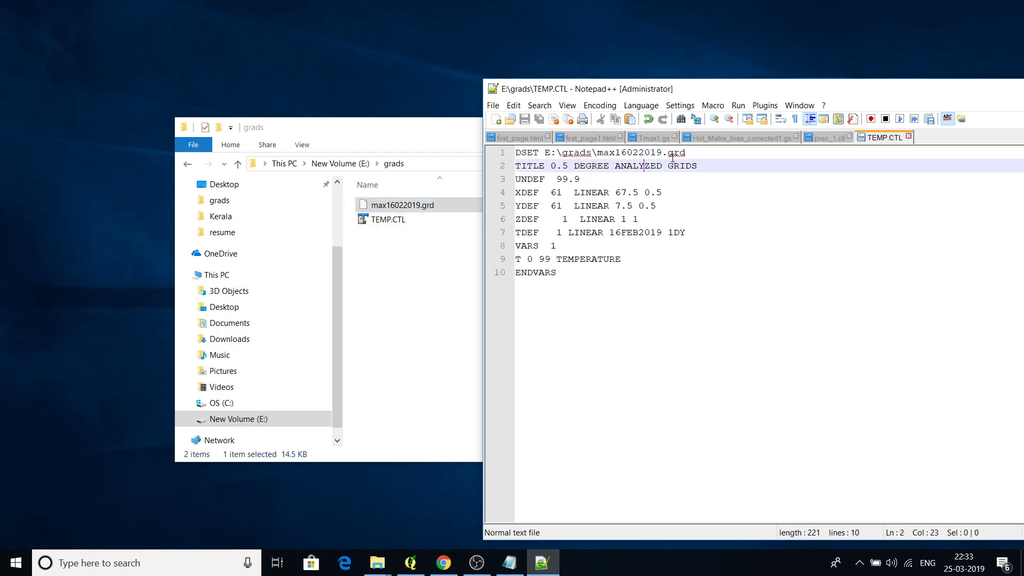
drag(686, 153, 545, 154)
click(713, 191)
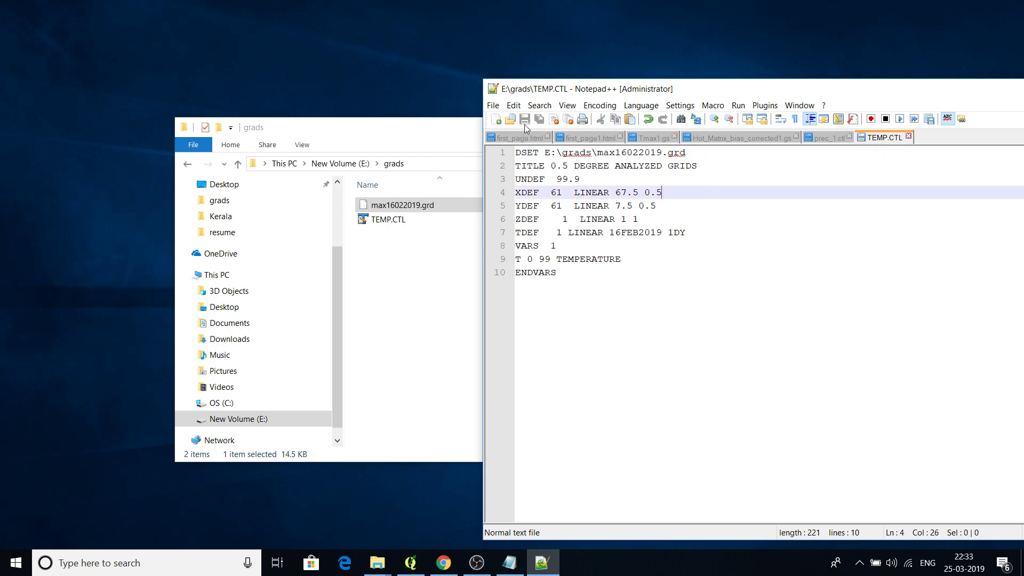
drag(622, 92, 507, 100)
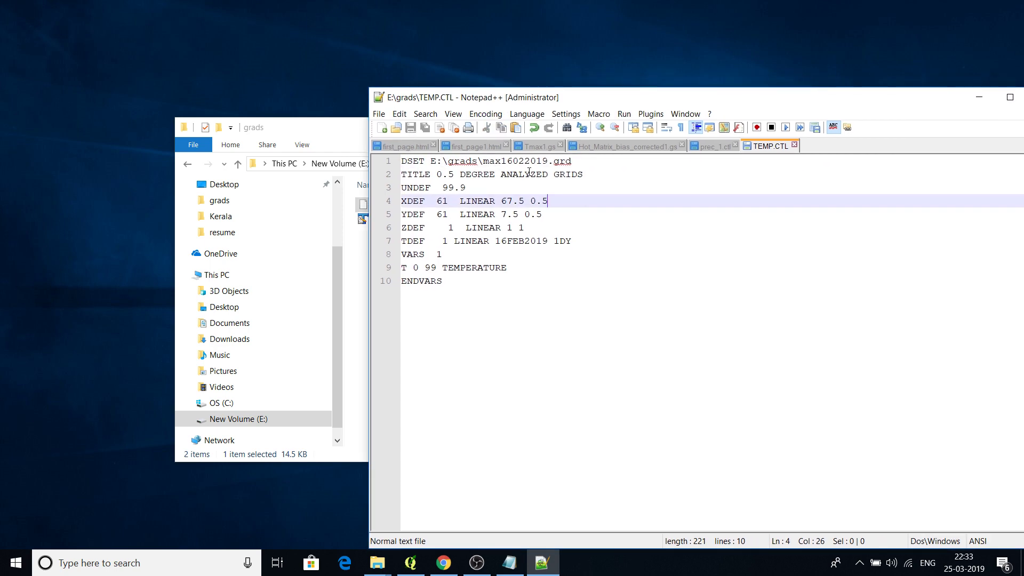
double_click(451, 203)
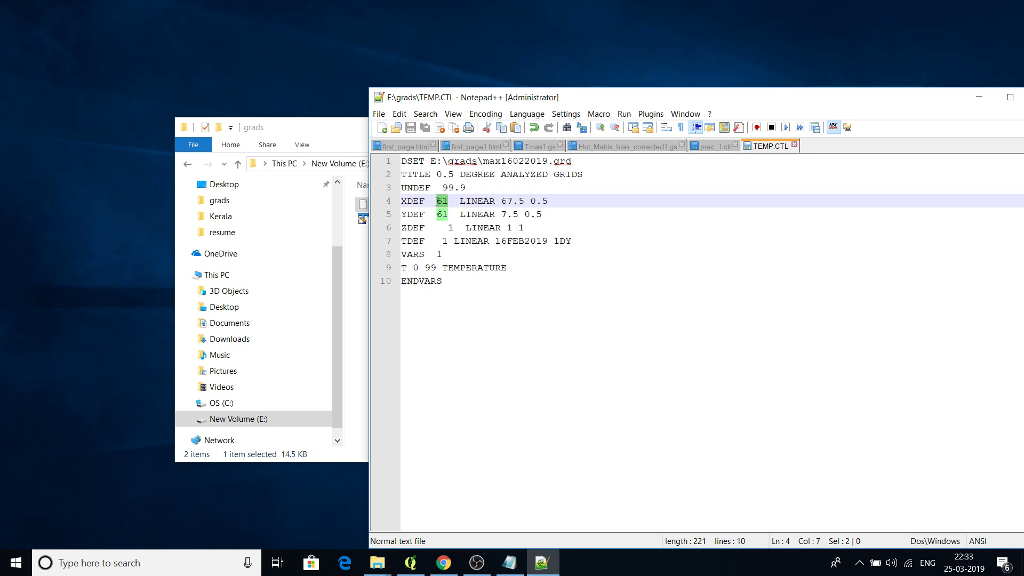
drag(451, 214, 435, 214)
click(444, 214)
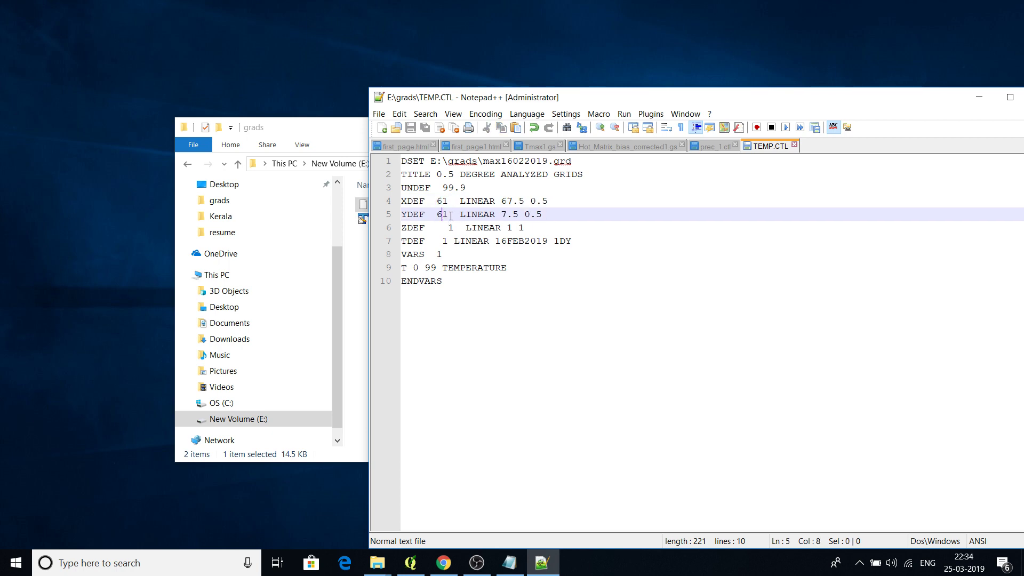
mouse_move(531, 204)
mouse_down()
mouse_move(504, 201)
mouse_move(501, 213)
mouse_move(542, 201)
mouse_up()
key(Down)
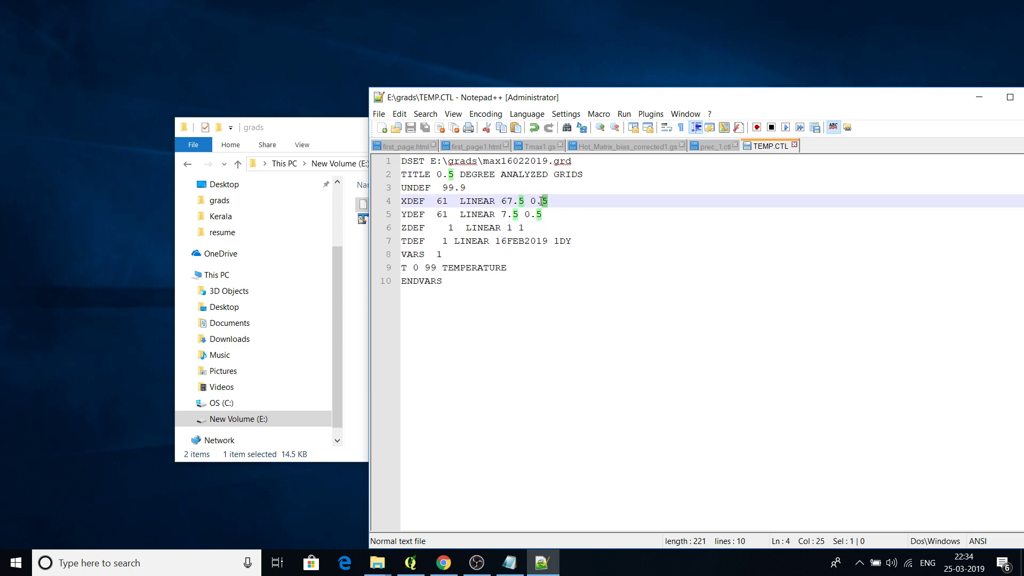
click(541, 241)
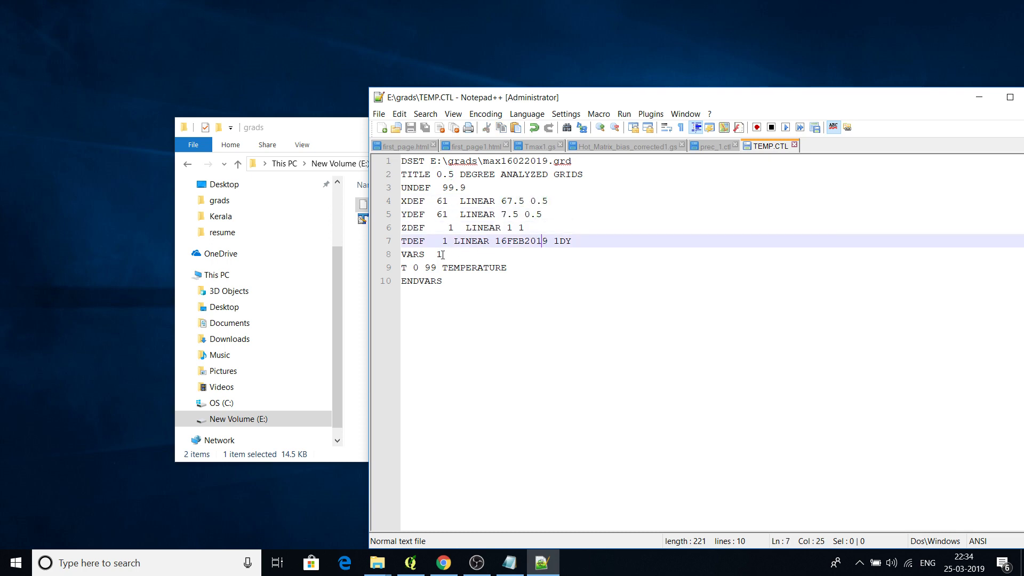
click(479, 241)
drag(706, 103, 741, 105)
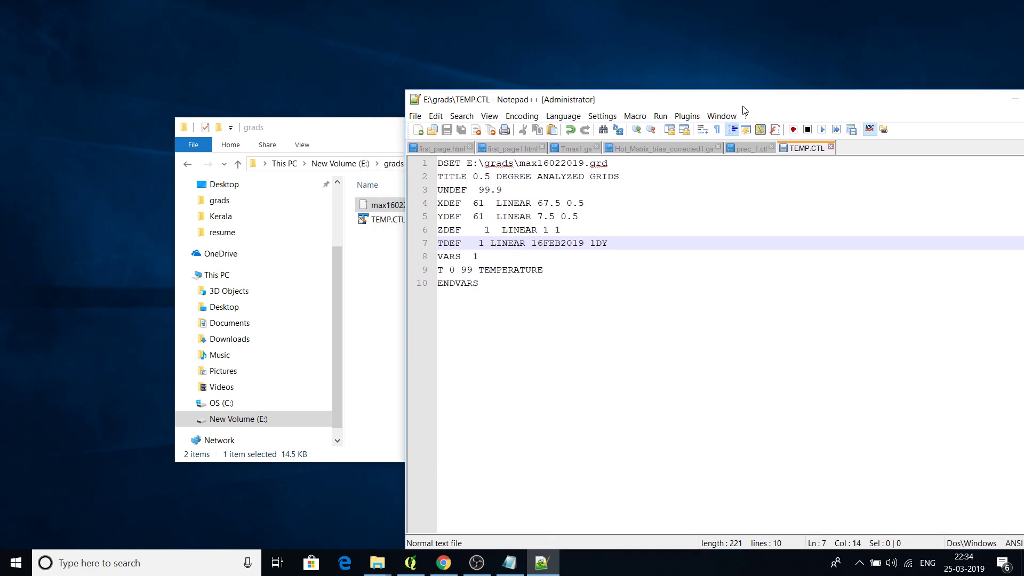
click(677, 190)
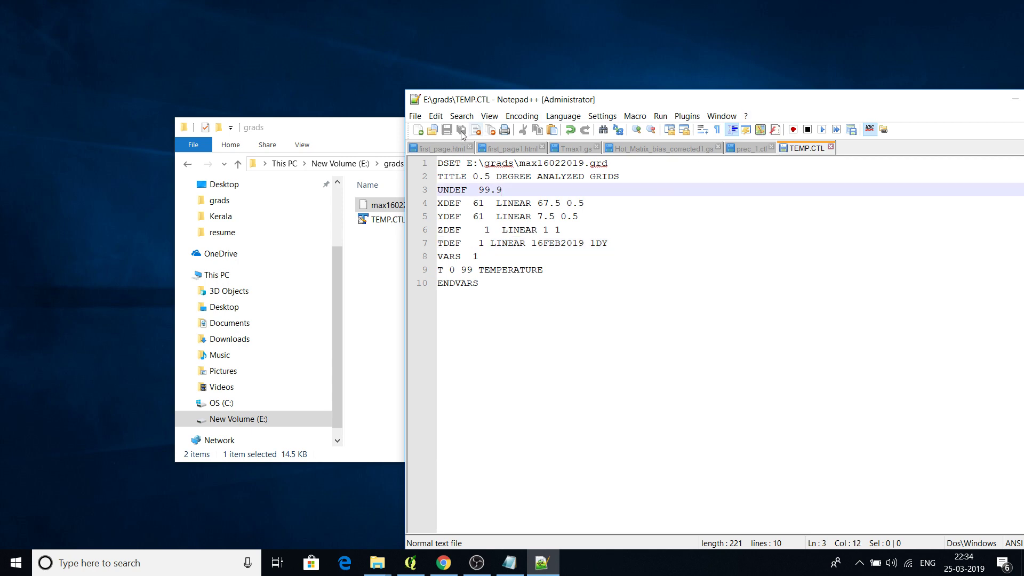
- Minimize the Notepad++ and File Explorer windows to clear the desktop
drag(927, 101, 800, 104)
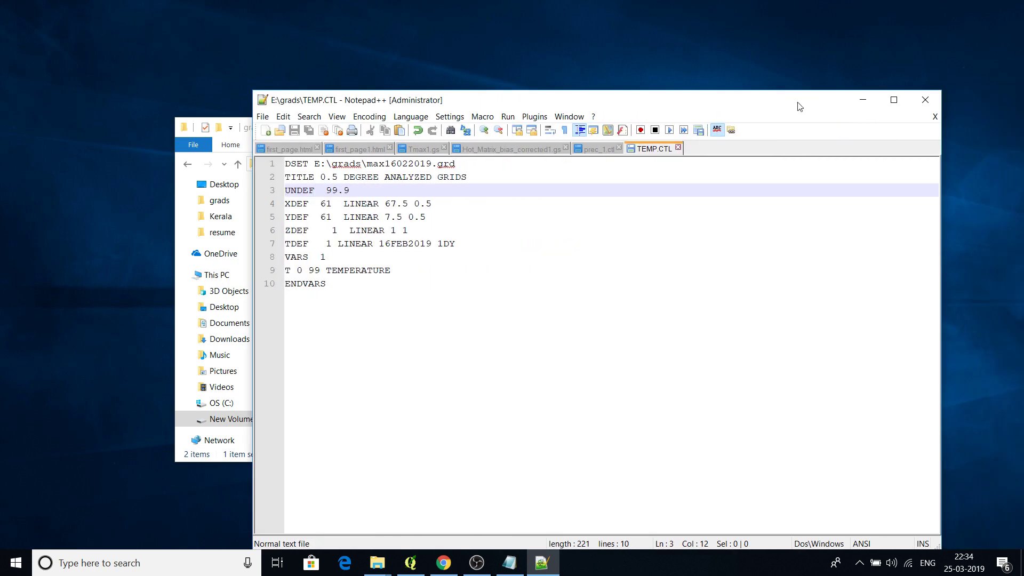
click(864, 99)
click(801, 131)
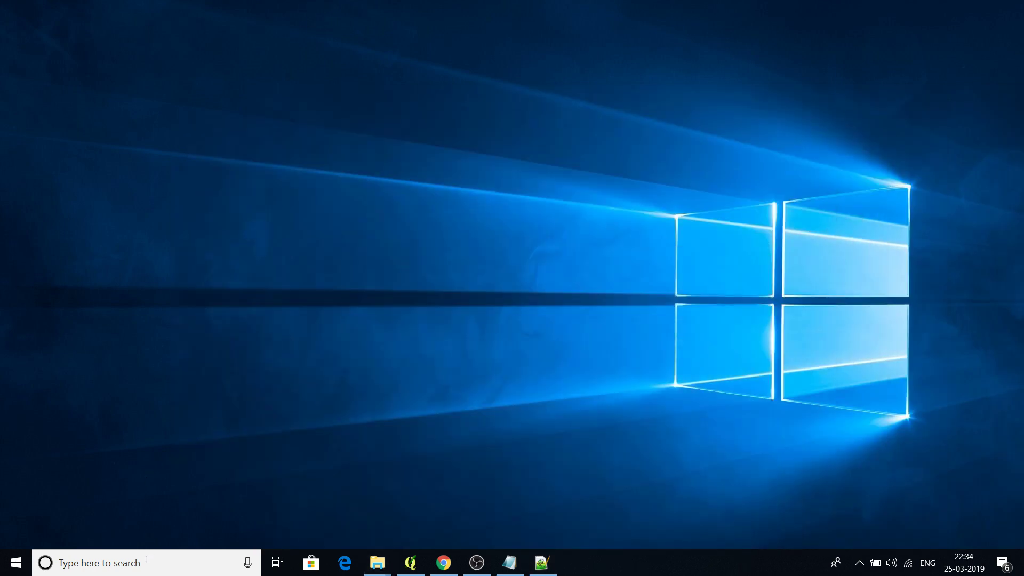
- Search Windows for opengrads and launch 1 GrADS Command Line
click(146, 563)
text(o)
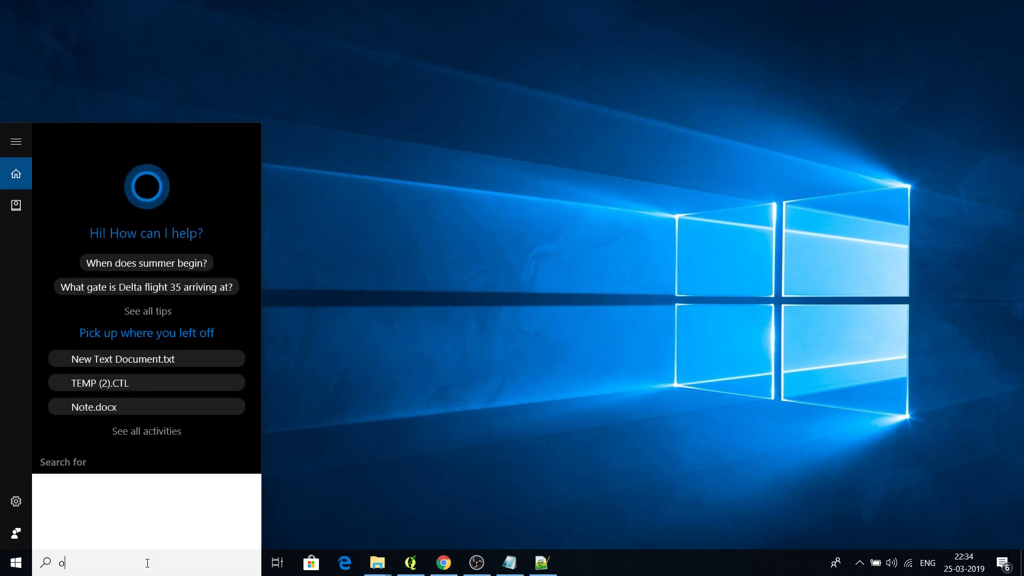
text(pen)
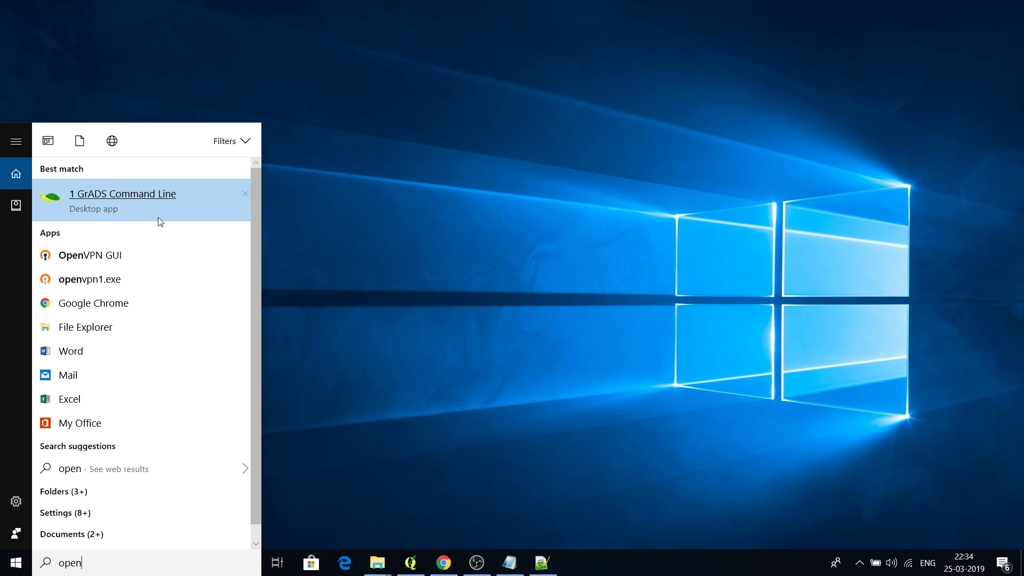
text(grads)
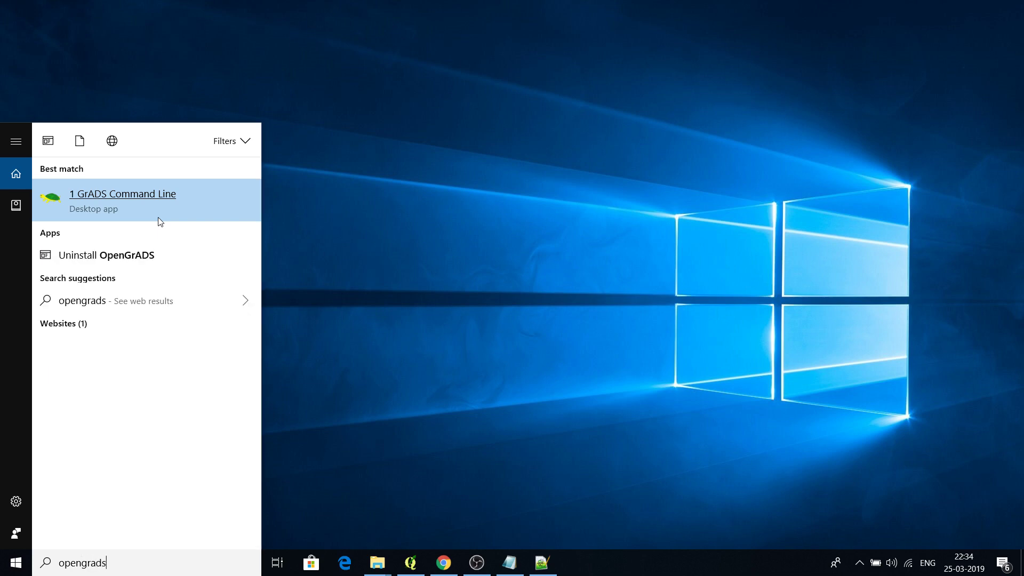
click(158, 209)
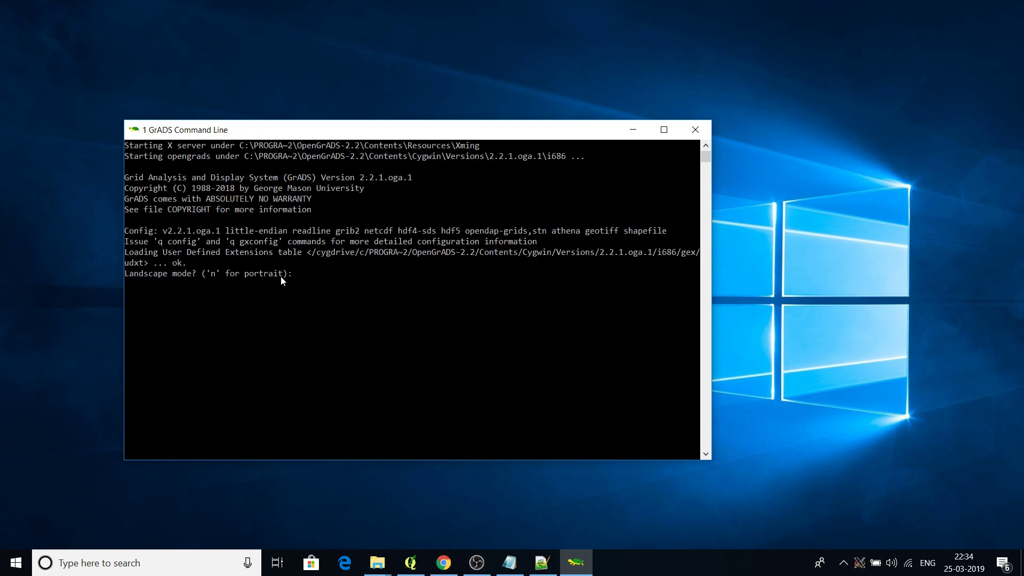
- Start GrADS in the default landscape mode and place the graphics and command line windows apart from each other
key(Return)
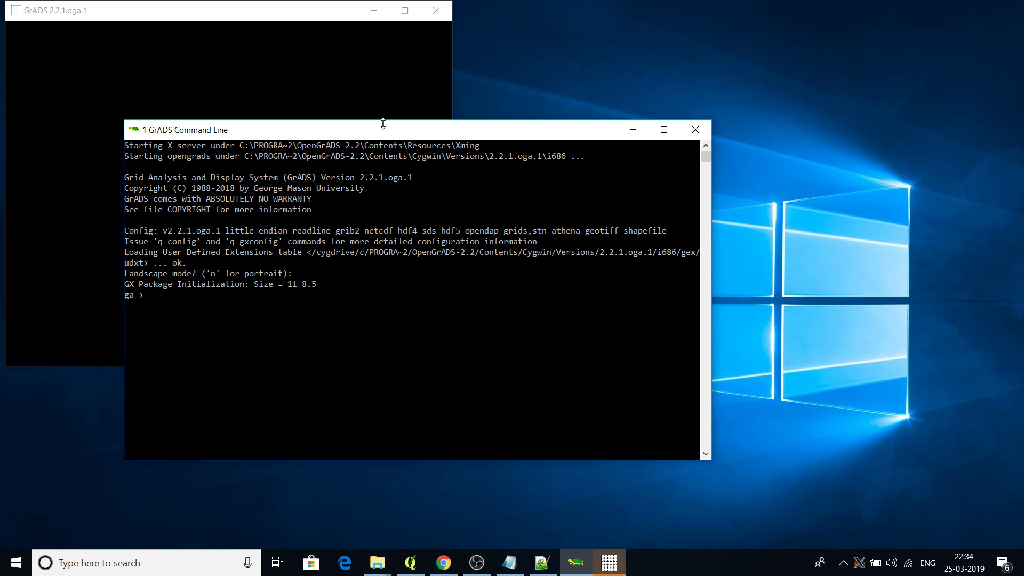
click(212, 13)
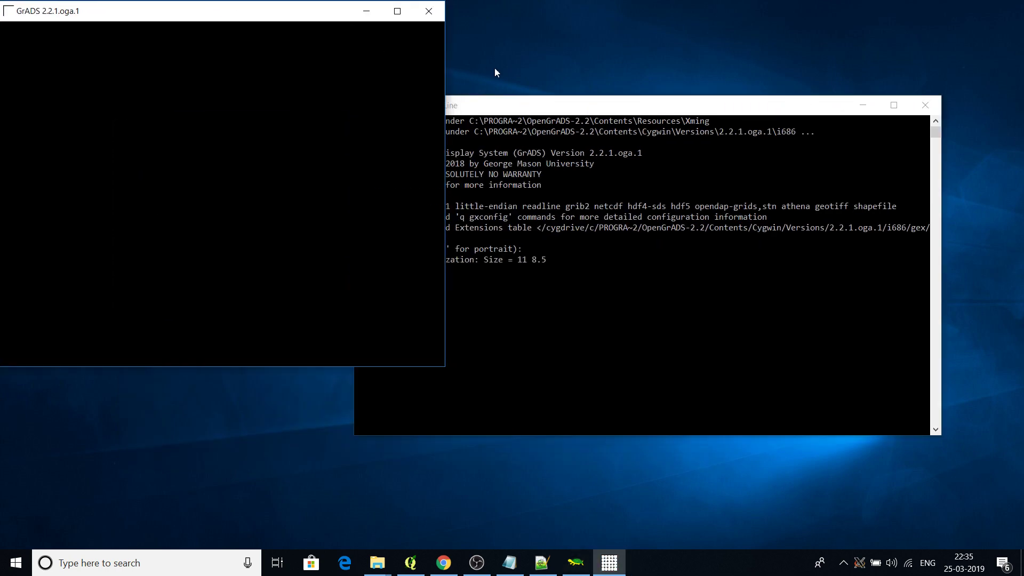
click(525, 105)
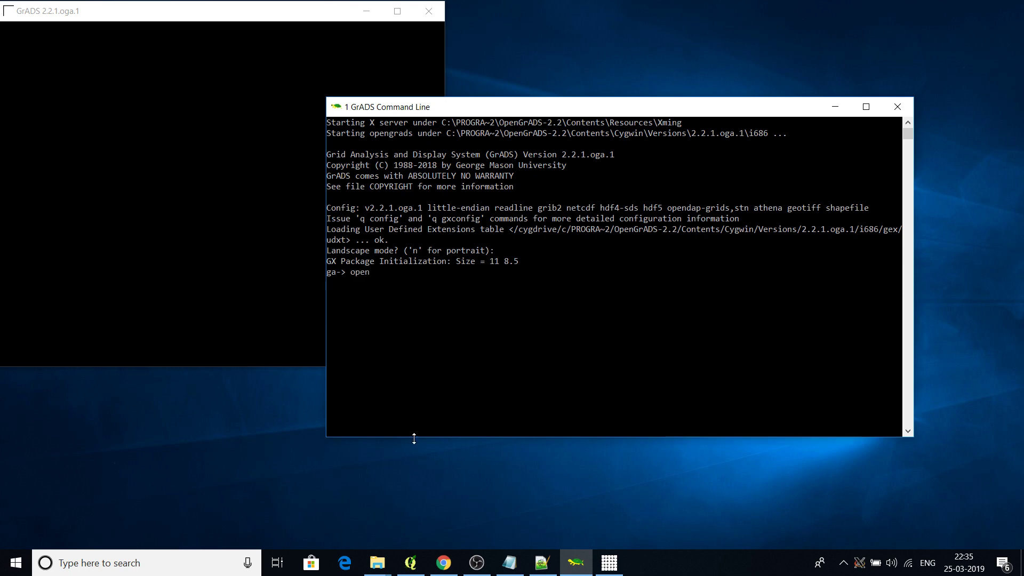
- Start an open command and copy the grads folder's path from File Explorer
click(377, 562)
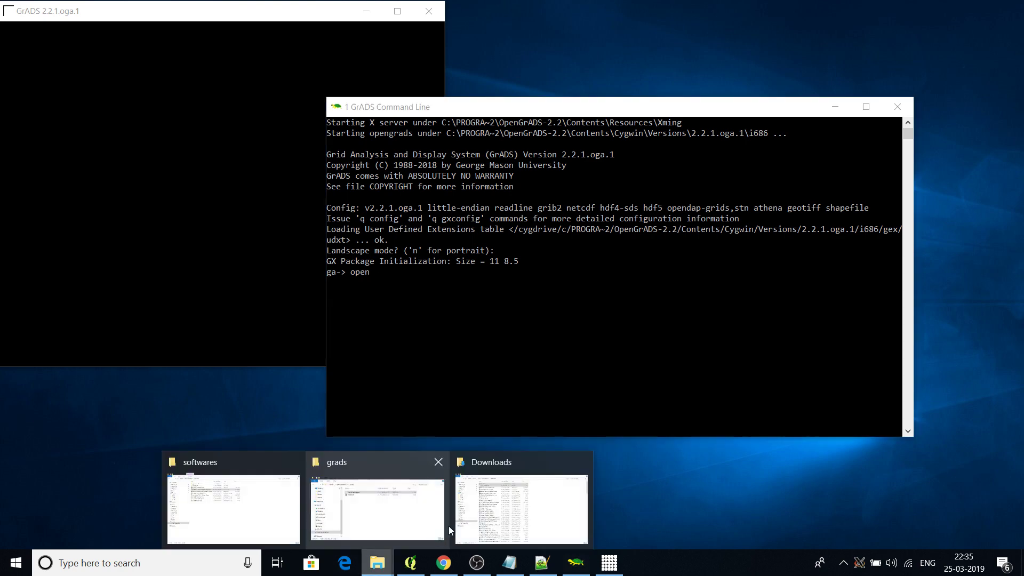
click(409, 511)
click(408, 217)
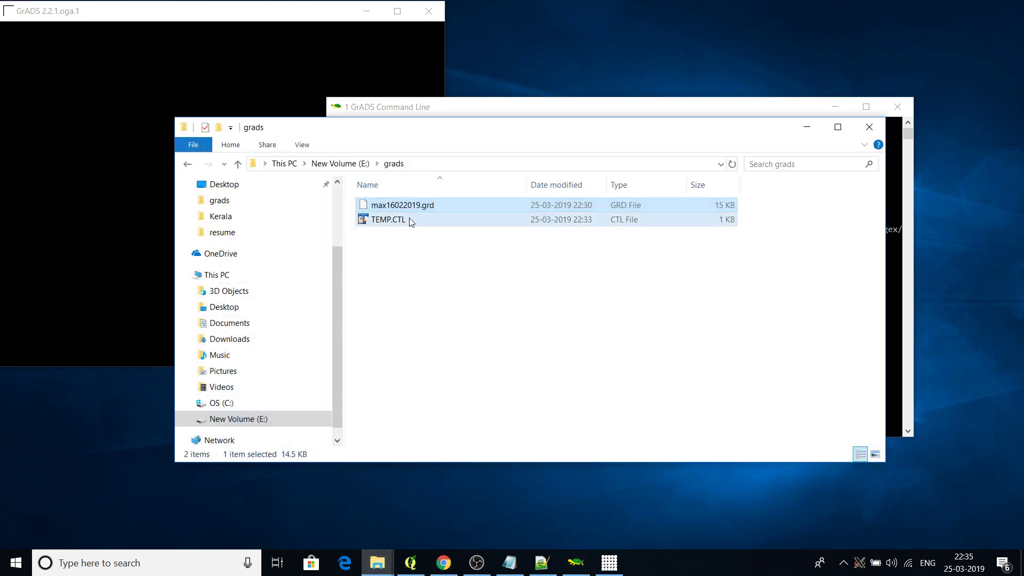
click(391, 164)
right_click(286, 167)
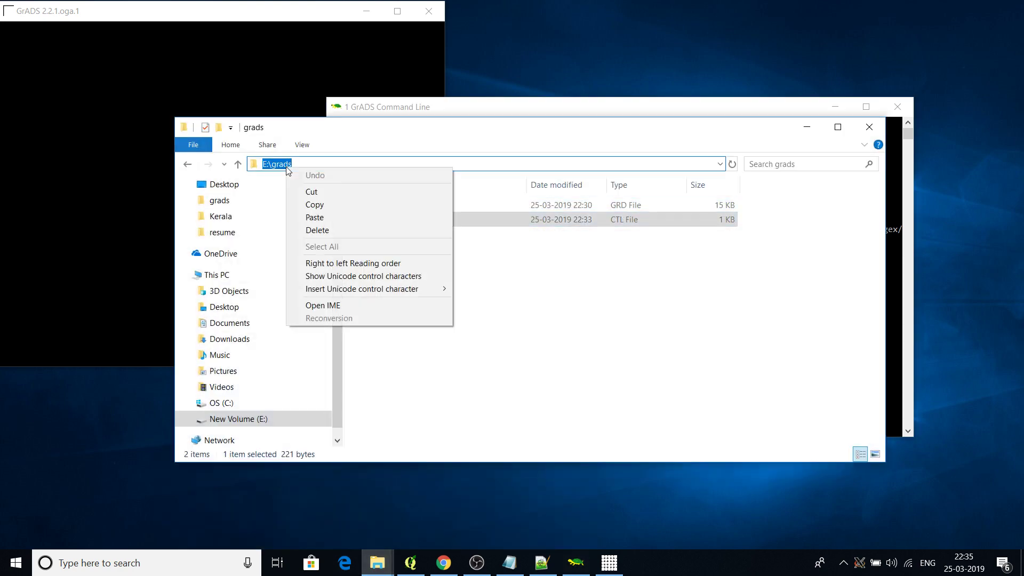
click(322, 204)
- Paste the folder path into the GrADS command line and run open E:\grads\TEMP.CTL
click(502, 101)
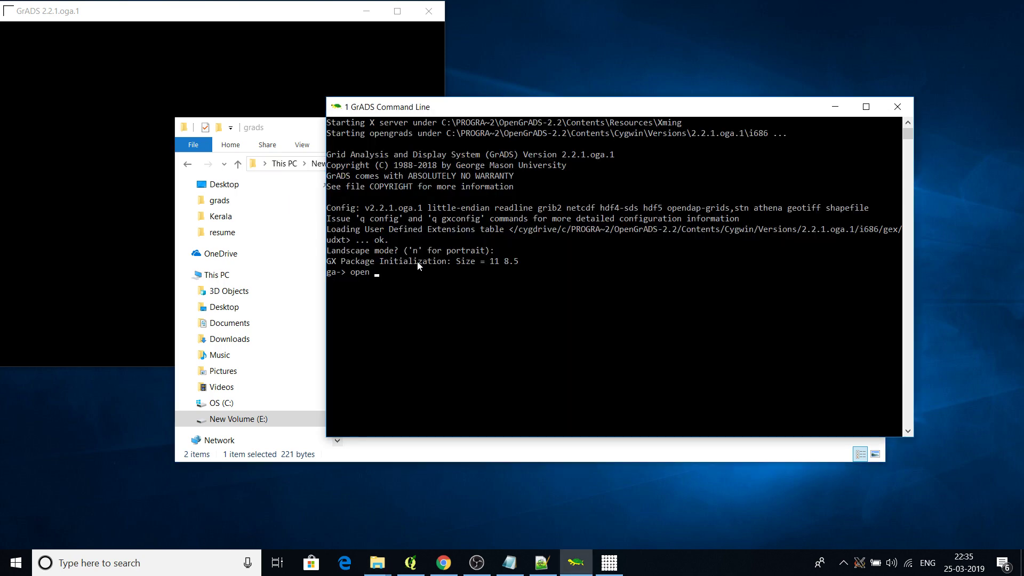
right_click(442, 104)
mouse_move(480, 192)
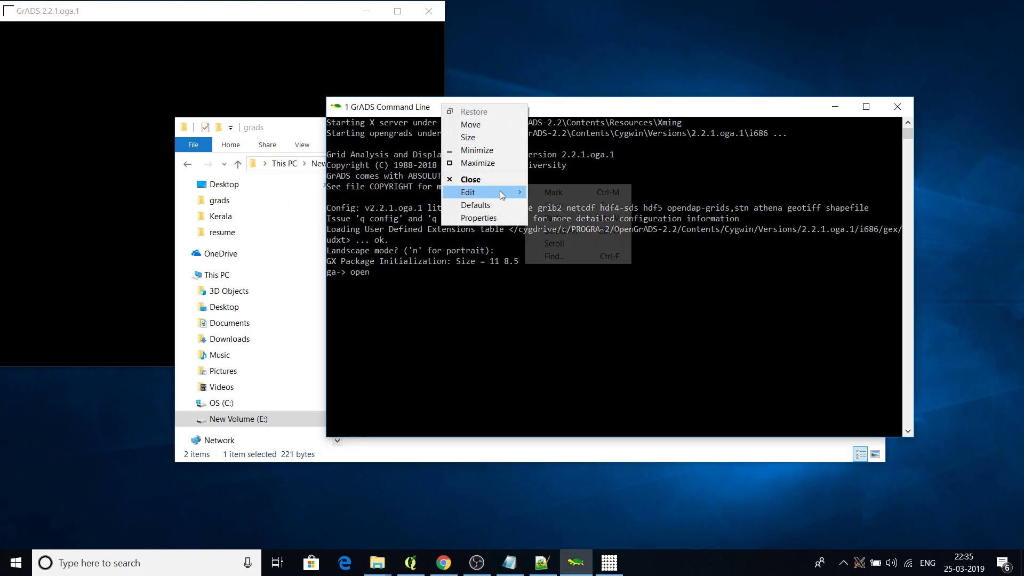
click(560, 217)
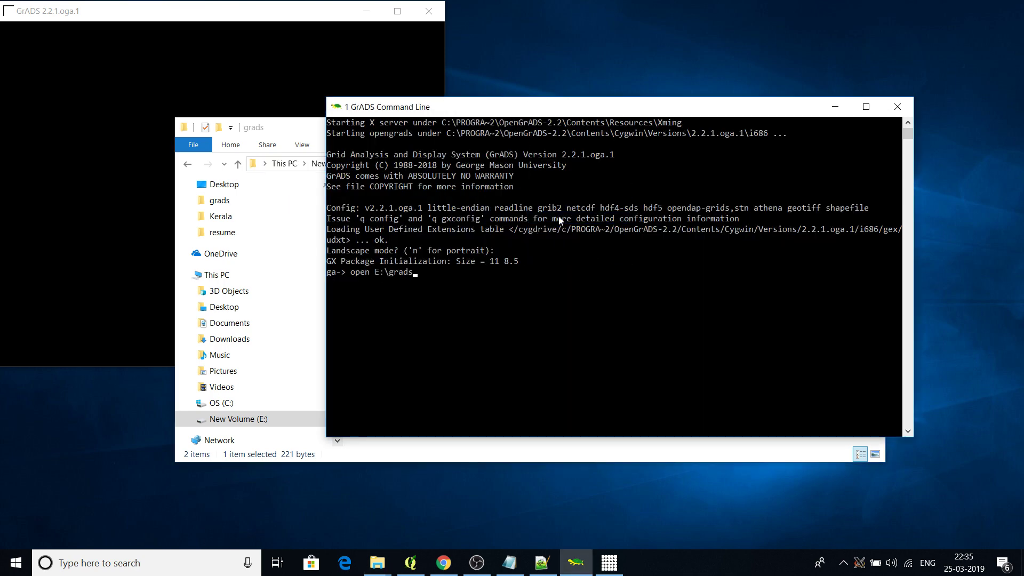
text(\)
drag(414, 109, 525, 109)
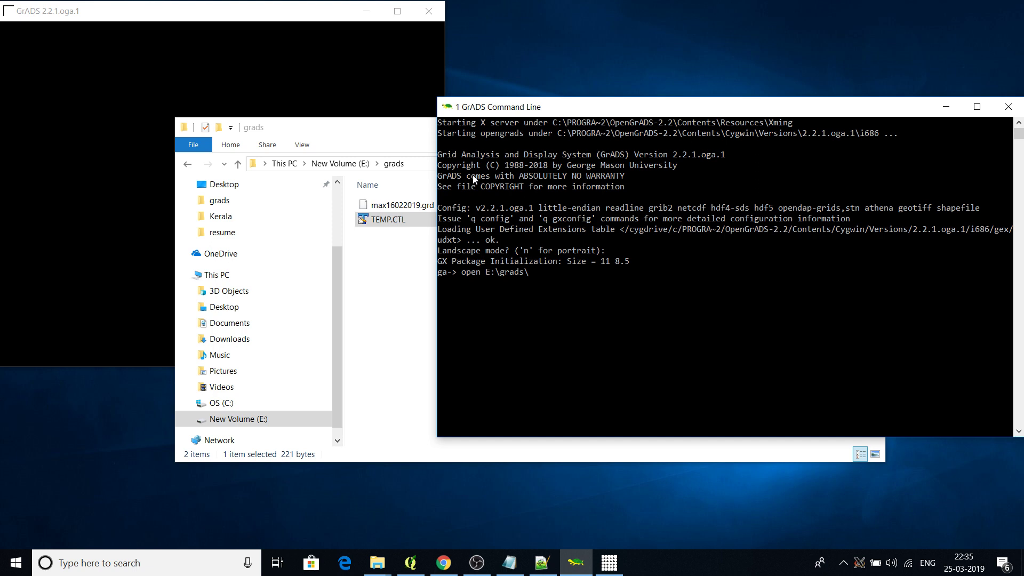
text(TEMP.CTL)
key(Return)
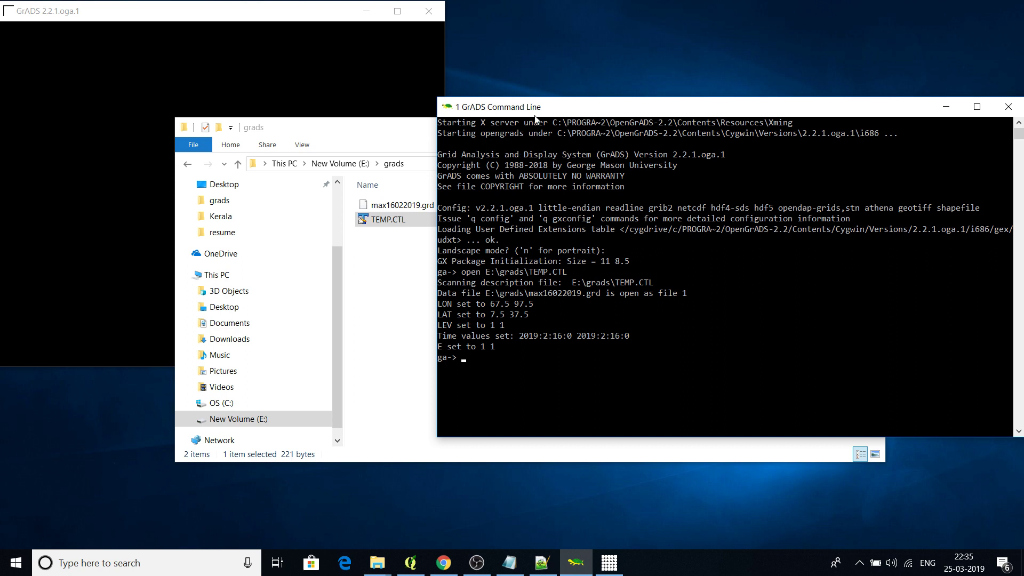
- List the opened dataset's details in GrADS with query file
drag(543, 108, 590, 99)
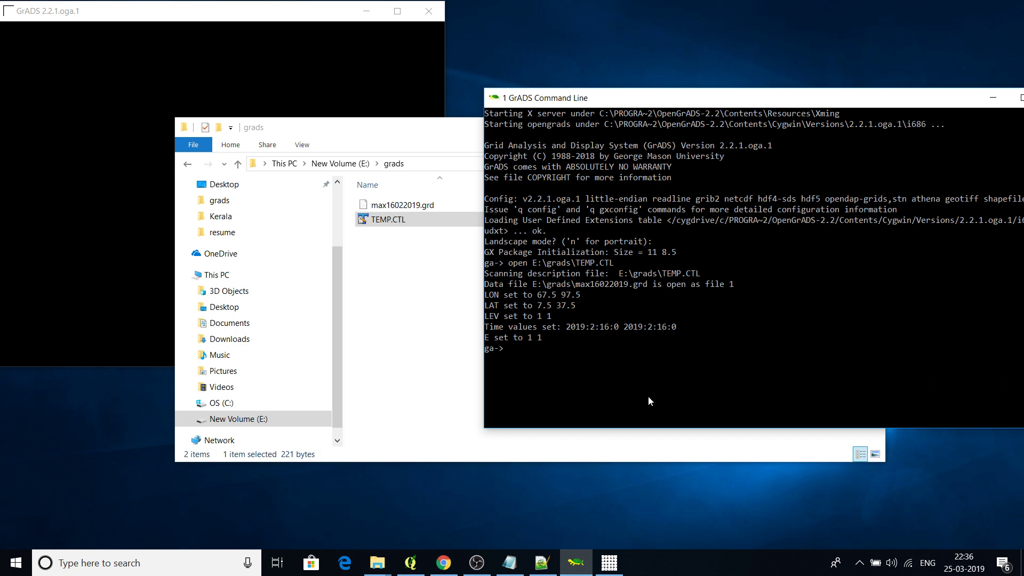
text(query file)
key(BackSpace)
key(Return)
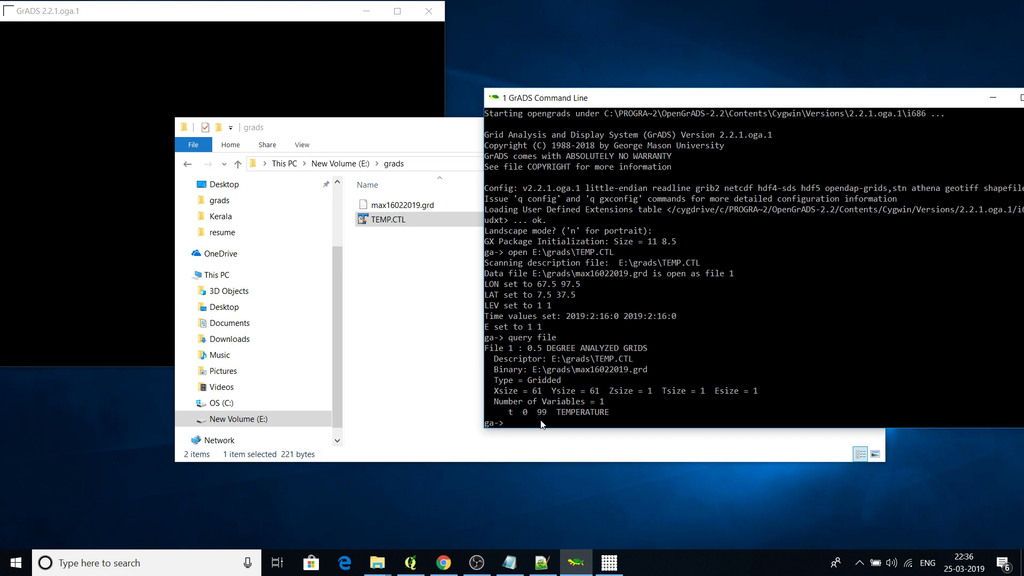
- Plot the temperature variable with d t and arrange the contour map and command line side by side
text(d)
text(t)
key(Return)
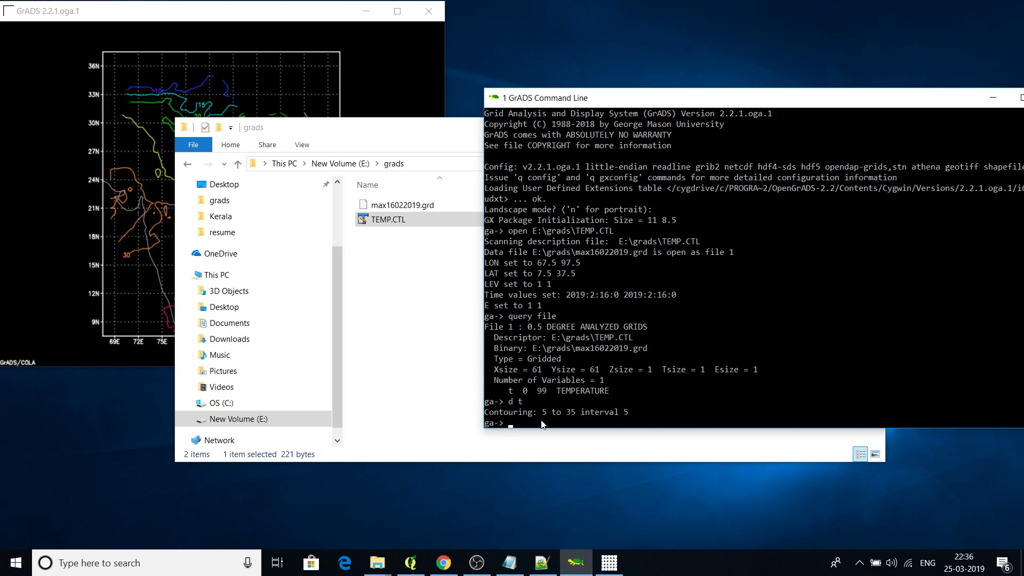
click(344, 23)
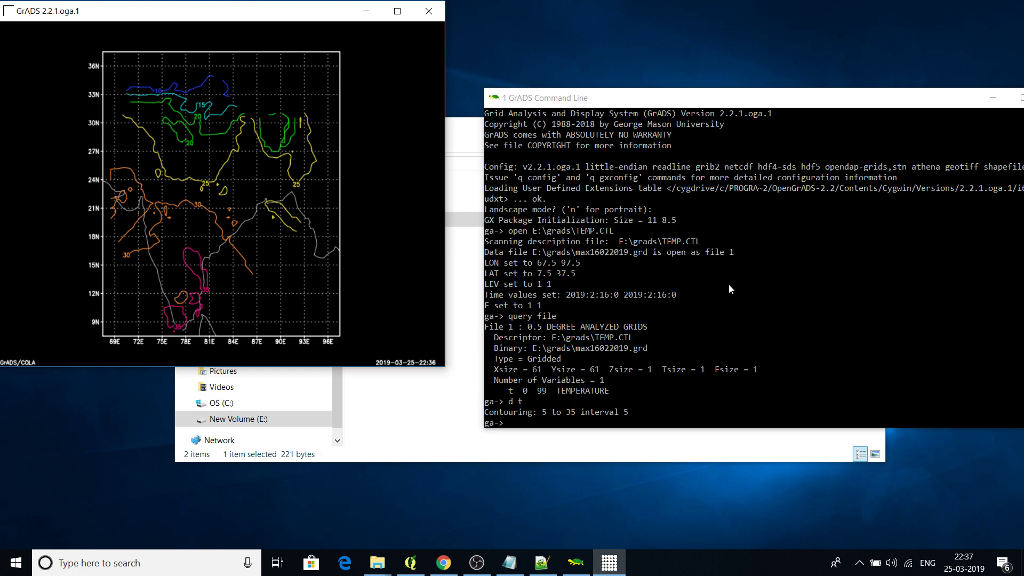
drag(735, 99, 702, 78)
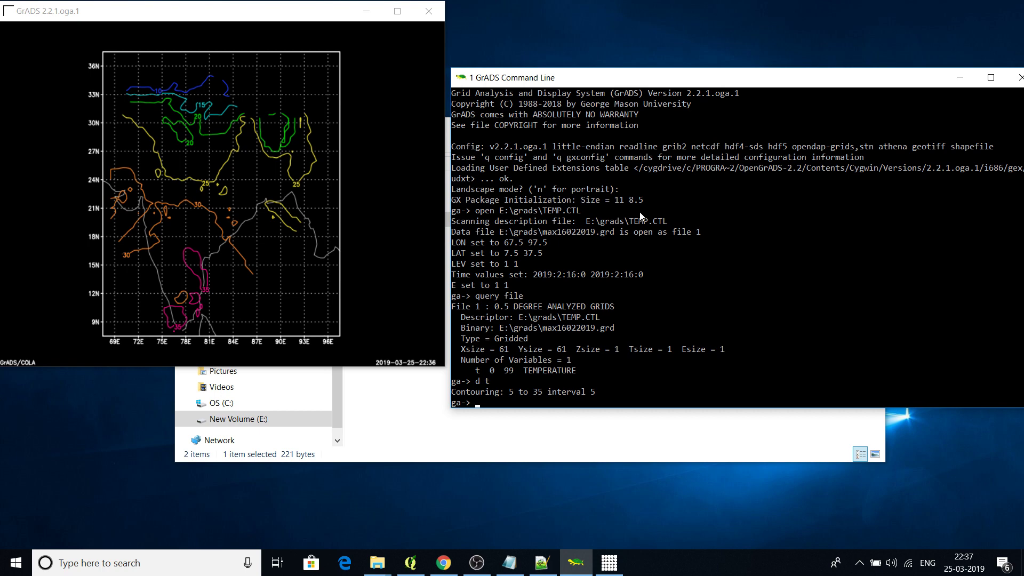
- Switch the GrADS graphics output to shapefile with set gxout shp, checking the command in the Notepad notes
click(509, 565)
click(509, 574)
text(set gxout shp)
click(508, 565)
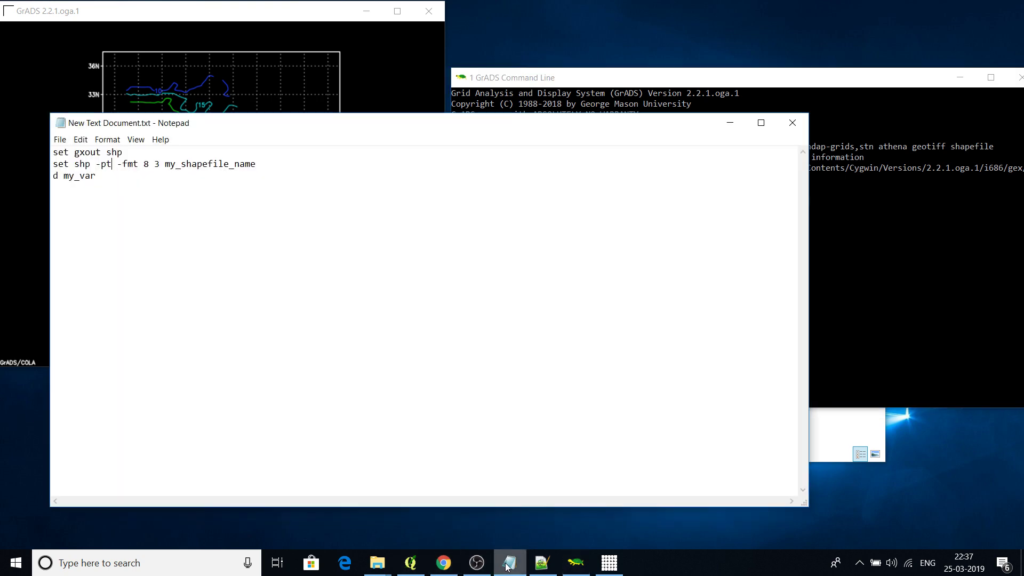
click(508, 564)
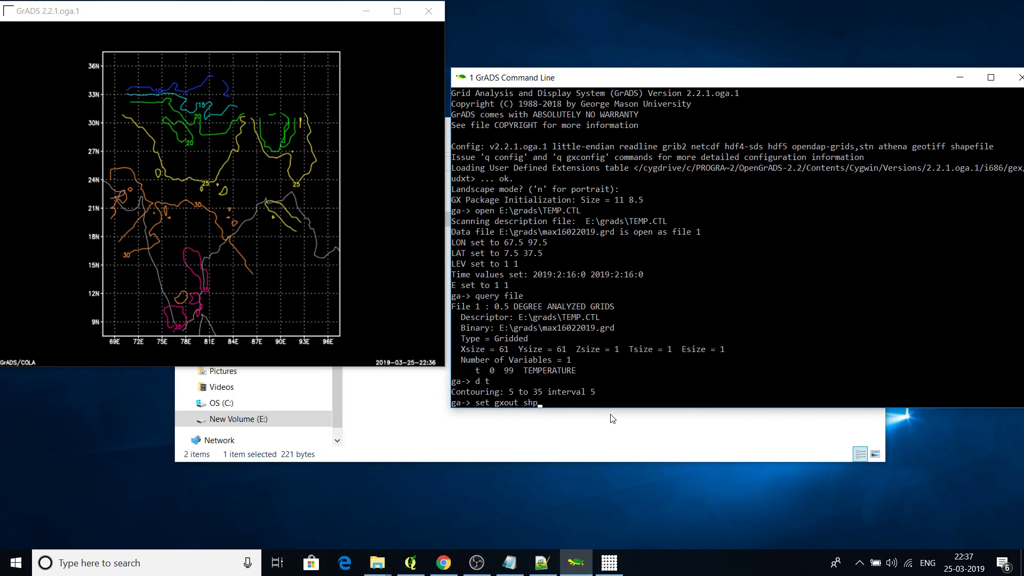
key(Return)
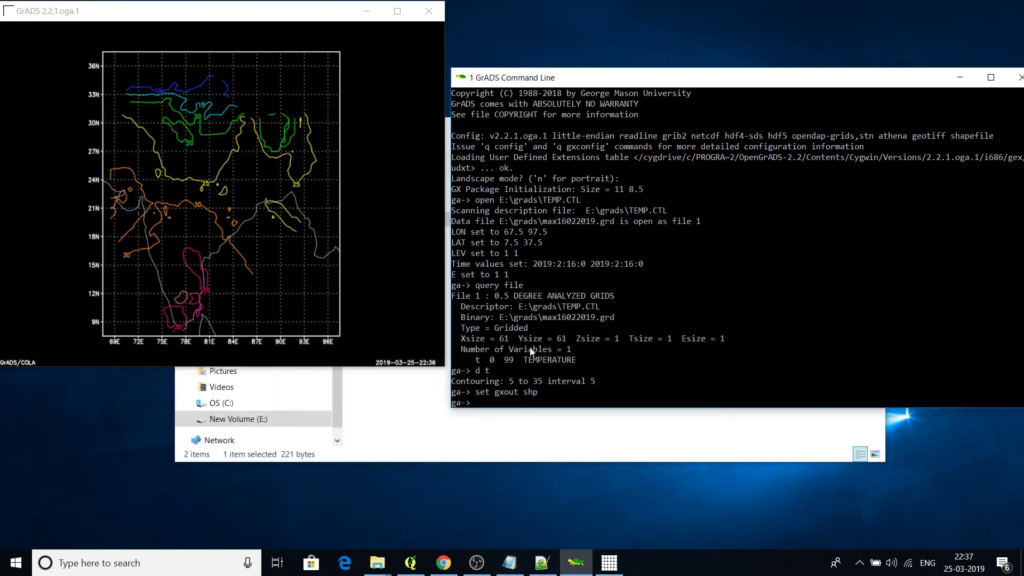
- Define a point shapefile output named maxtemp in the grads folder with set shp -pt E:\grads\maxtemp
text(set shp -pt)
click(509, 564)
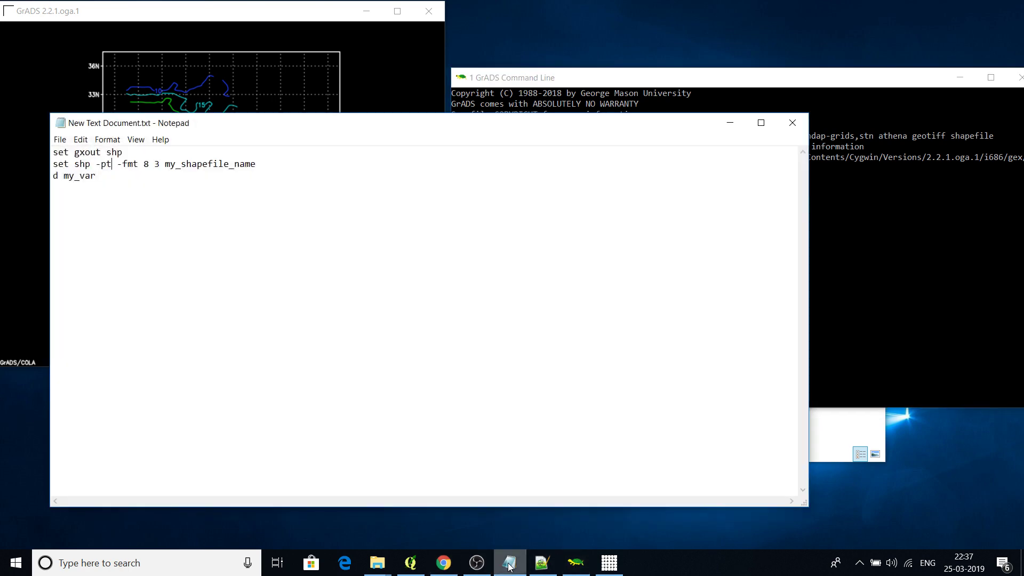
click(509, 564)
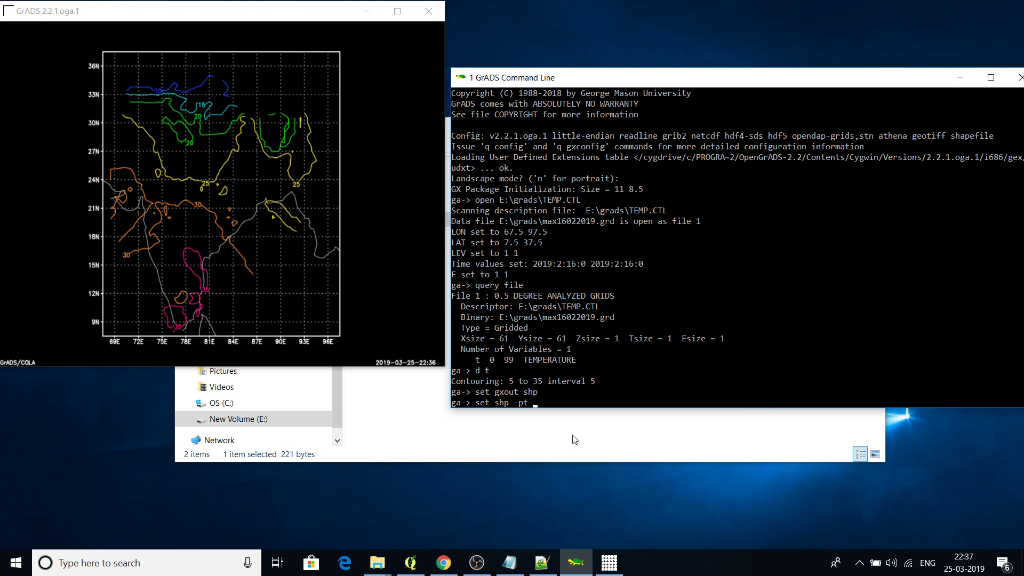
text(E:)
drag(540, 77, 635, 106)
click(527, 134)
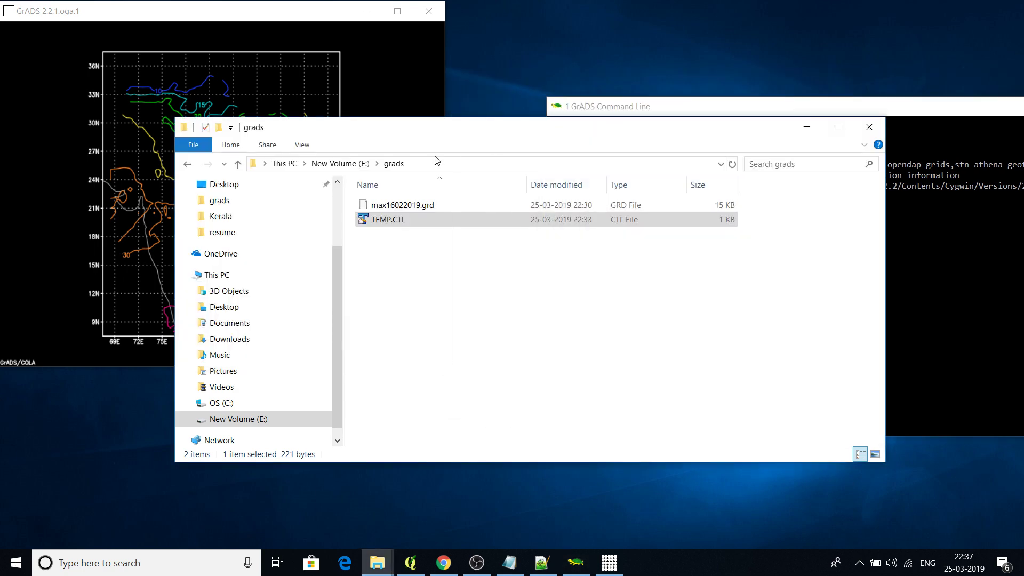
click(435, 164)
click(656, 106)
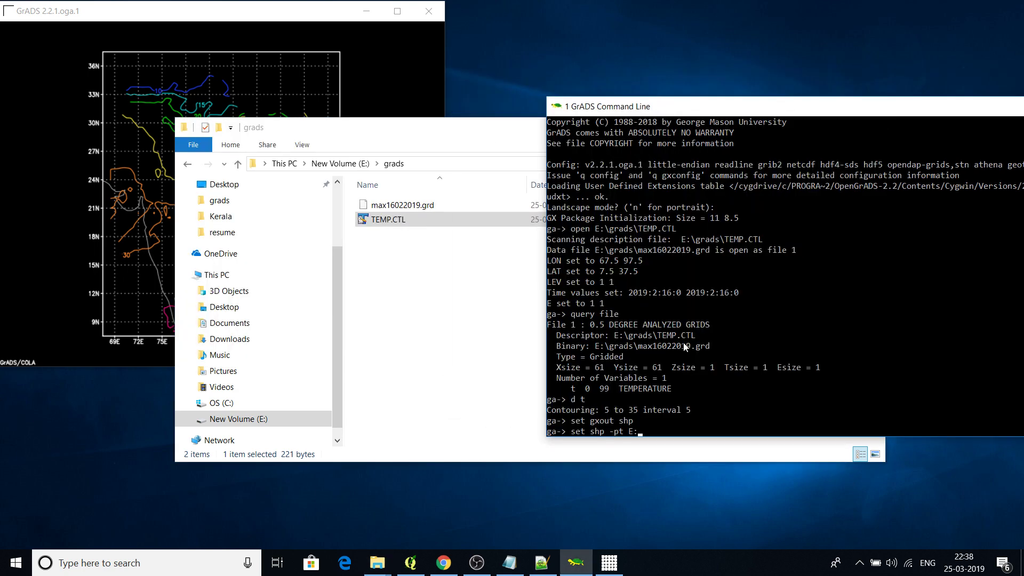
text(\grads\maxtemp)
key(Return)
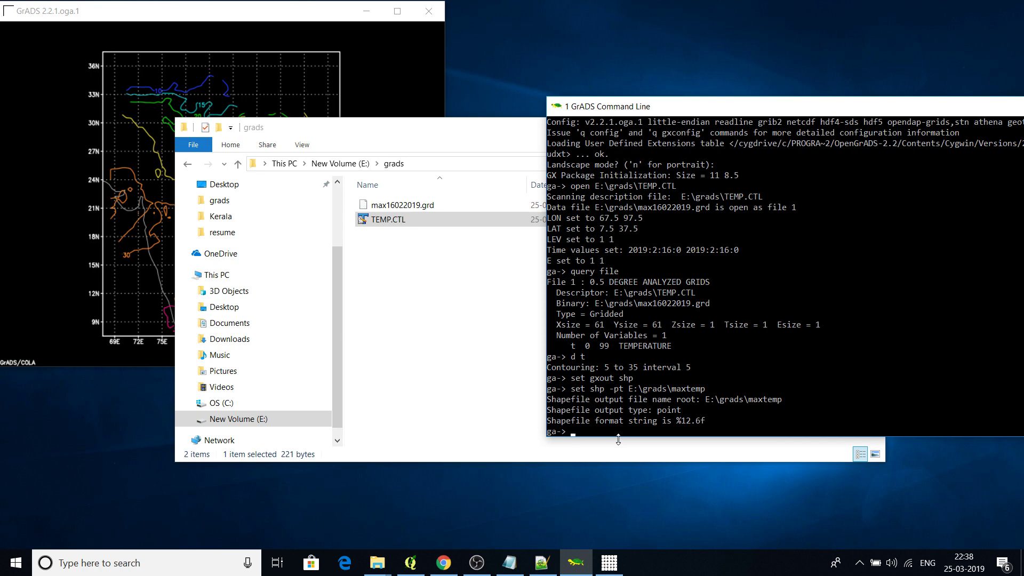
- Write the temperature grid to the shapefile with d t and select maxtemp.shp in the grads folder
text(d)
text(t)
key(Return)
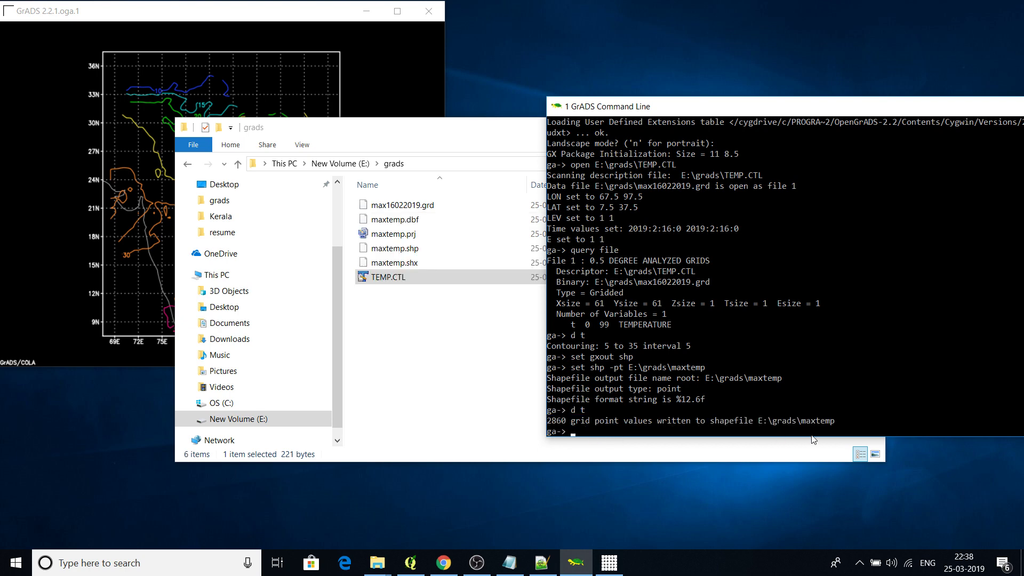
click(410, 233)
click(408, 248)
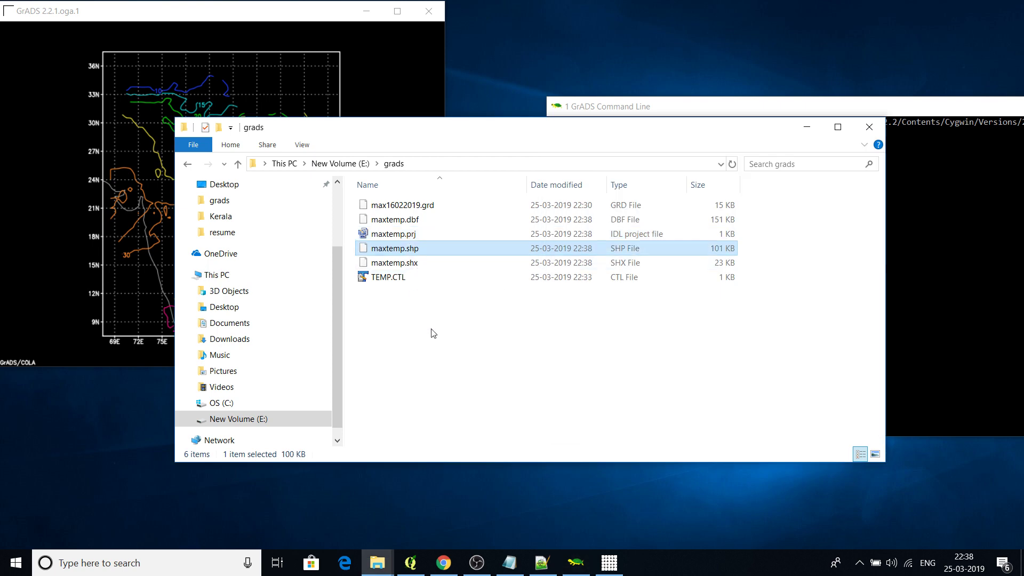
- Switch to QGIS, add maxtemp.shp from the grads folder as a layer, and maximize the QGIS window
click(410, 562)
drag(447, 11, 746, 39)
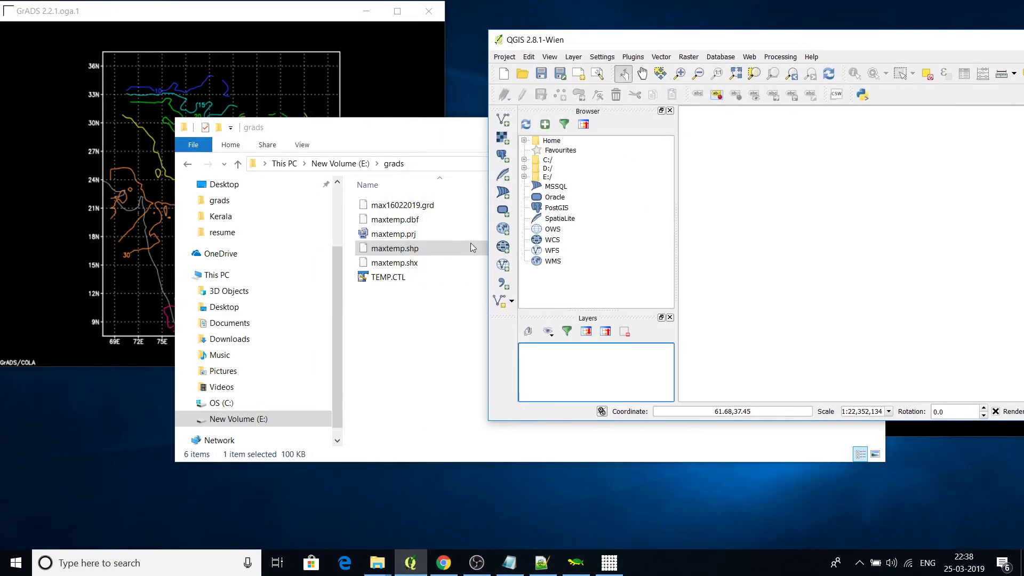
mouse_move(406, 250)
mouse_down()
mouse_move(514, 290)
mouse_move(581, 371)
mouse_up()
double_click(892, 42)
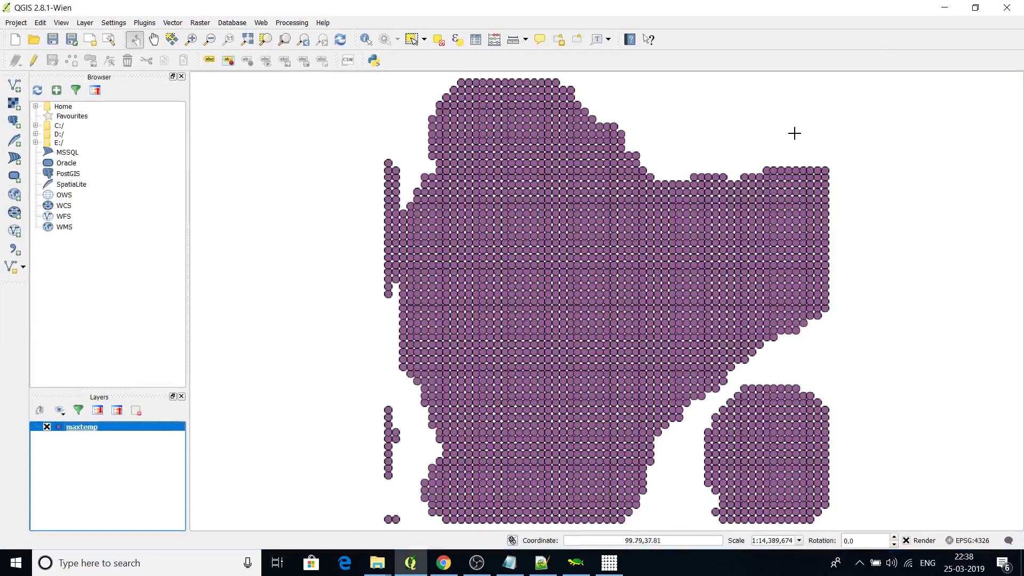
- Inspect the maxtemp points and the LONGITUDE, LATITUDE and GRID_VALUE columns of the attribute table, closing the table when finished
scroll(590, 267, down, 2)
scroll(590, 266, up, 2)
scroll(592, 268, down, 2)
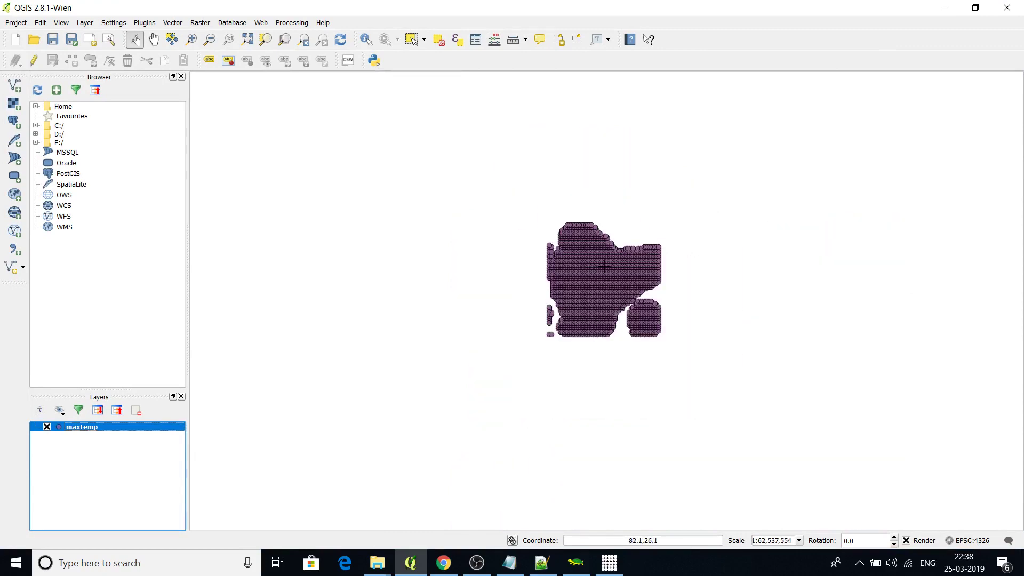
scroll(602, 271, up, 2)
right_click(94, 428)
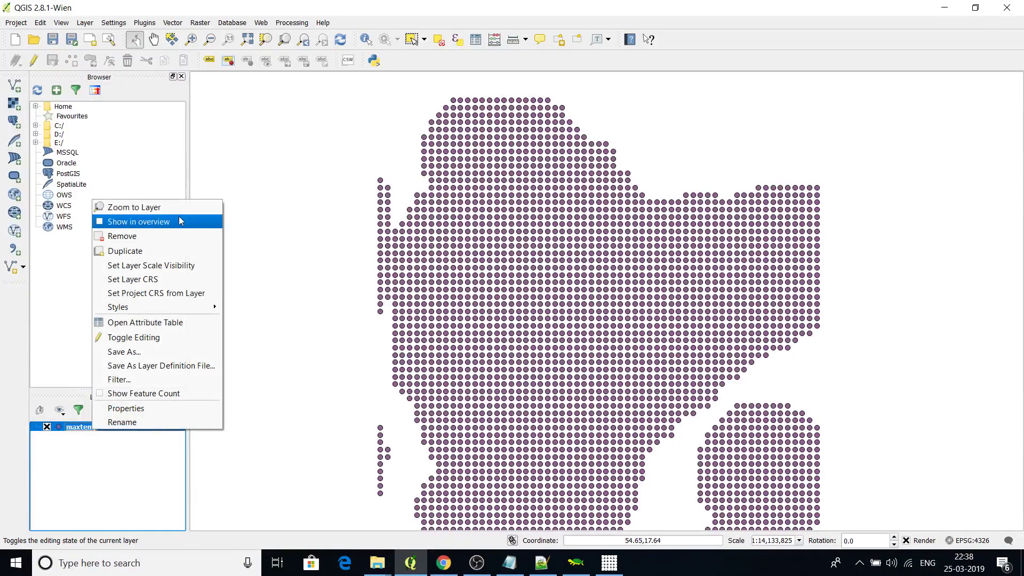
click(151, 323)
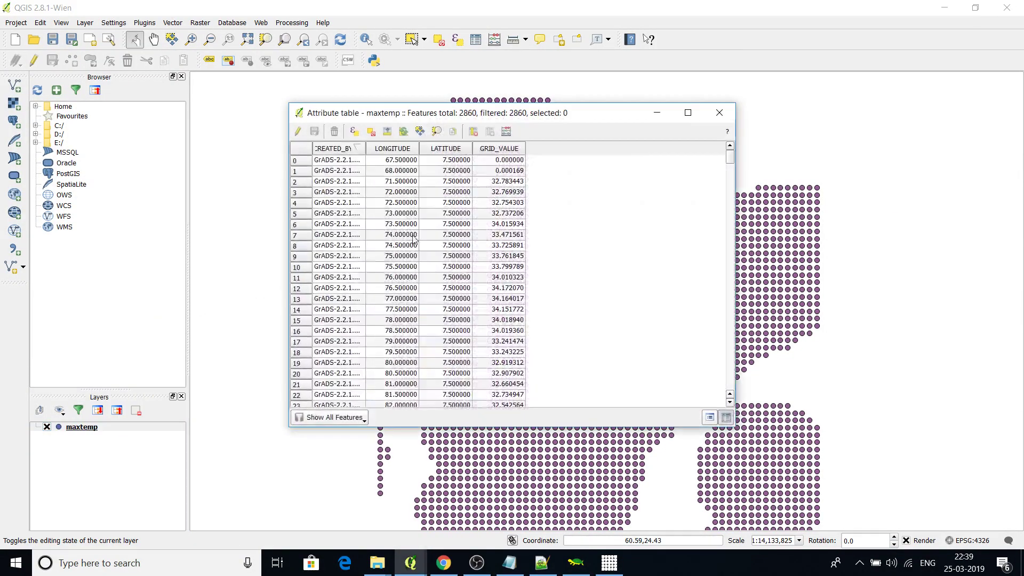
click(398, 149)
click(446, 149)
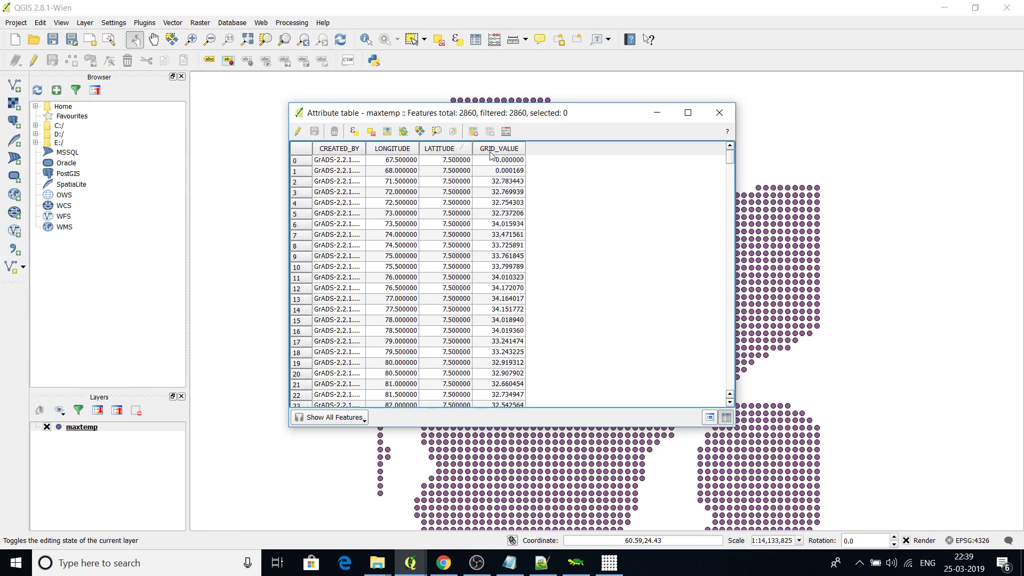
click(496, 149)
click(720, 113)
- Minimize QGIS and return to the grads folder to review the max16022019.grd and TEMP.CTL files
click(944, 8)
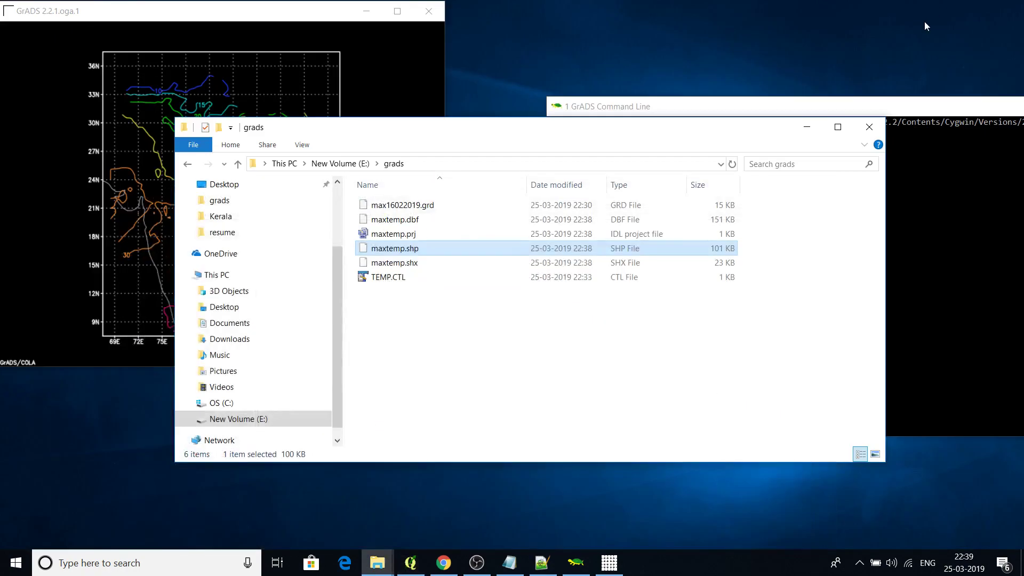
click(377, 562)
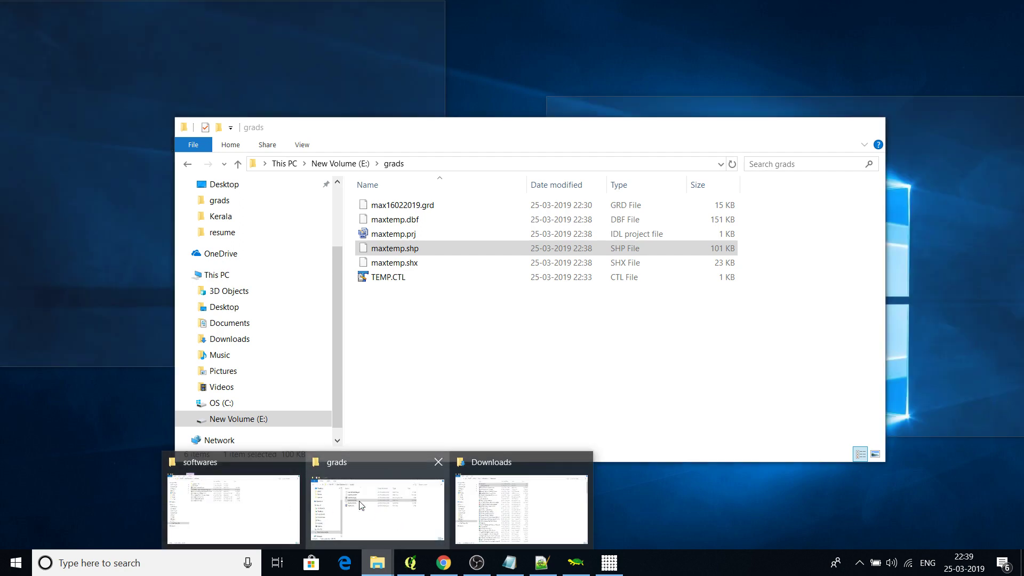
click(368, 488)
click(421, 205)
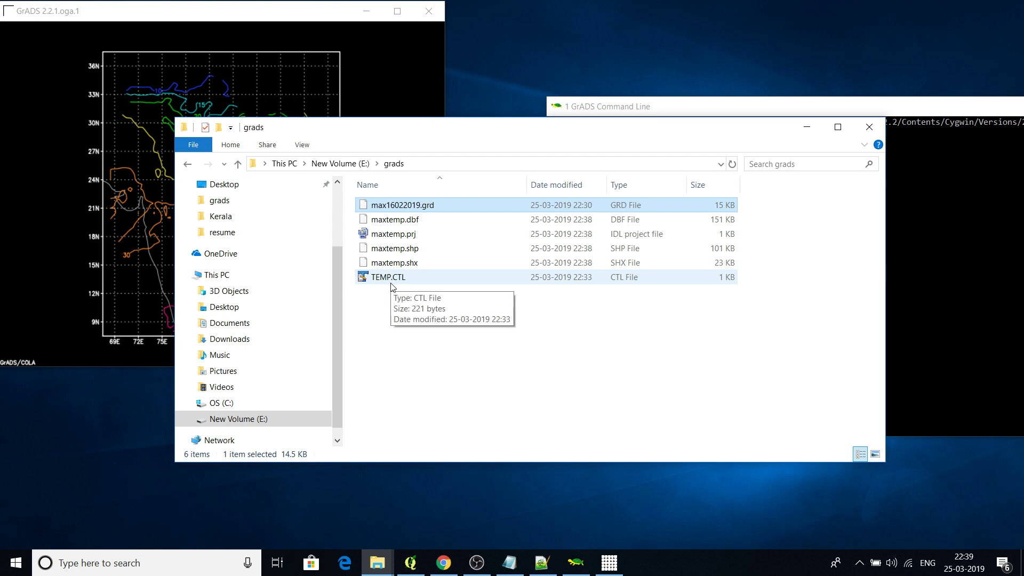
- Check the softwares folder, minimize it, and reposition the GrADS Command Line window beside the grads folder
click(894, 112)
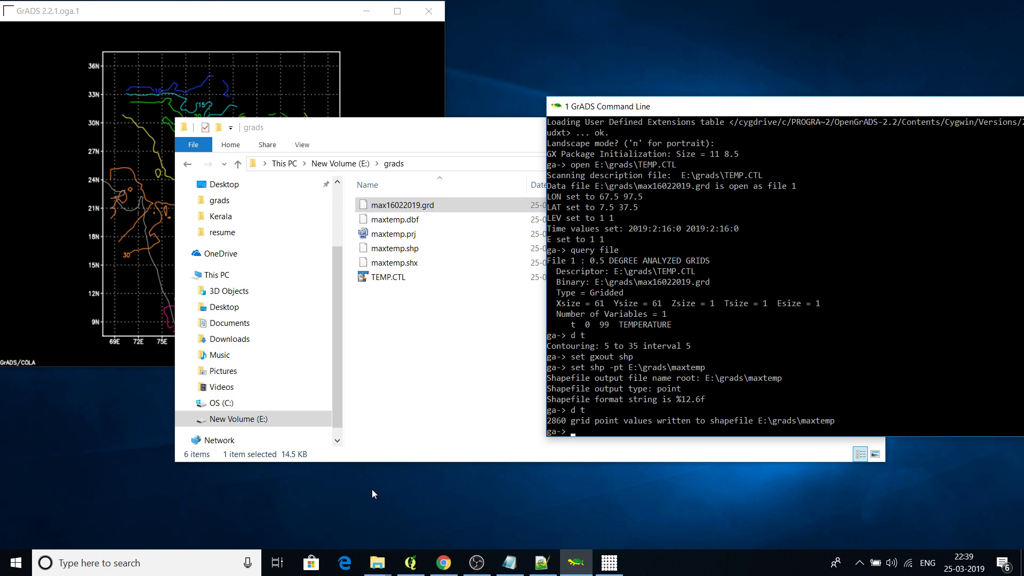
mouse_move(377, 562)
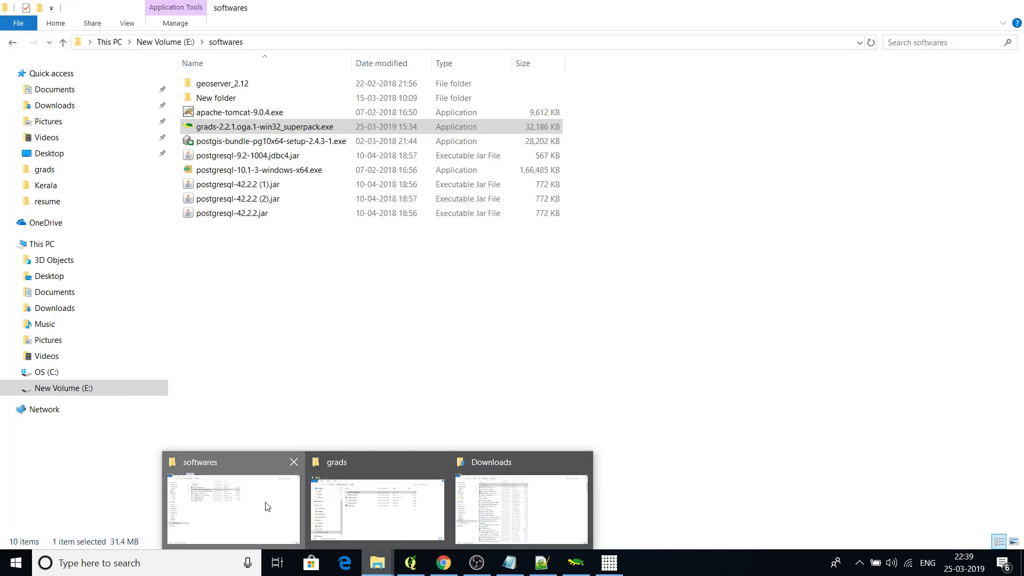
click(266, 507)
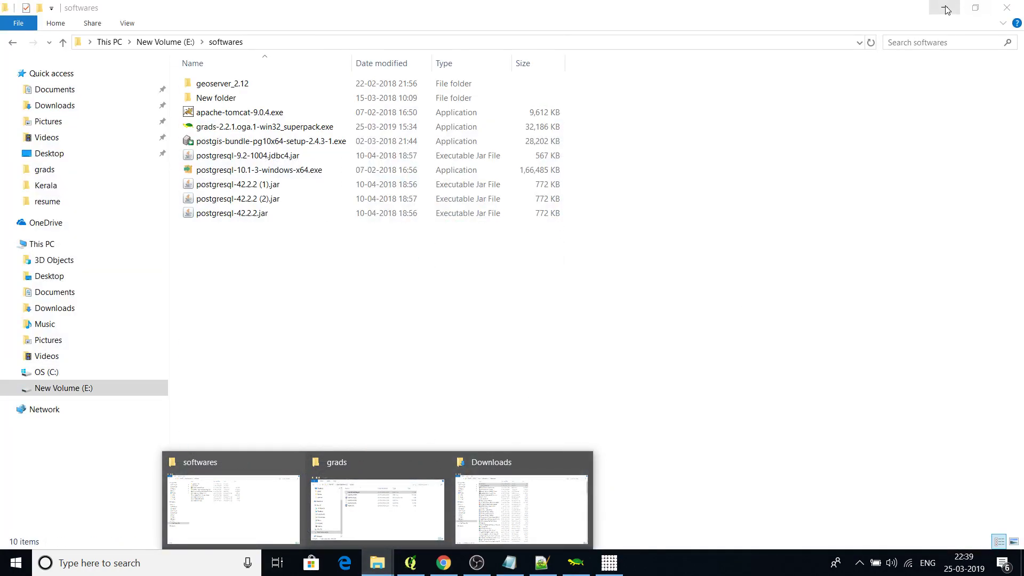
click(961, 7)
drag(803, 112, 738, 115)
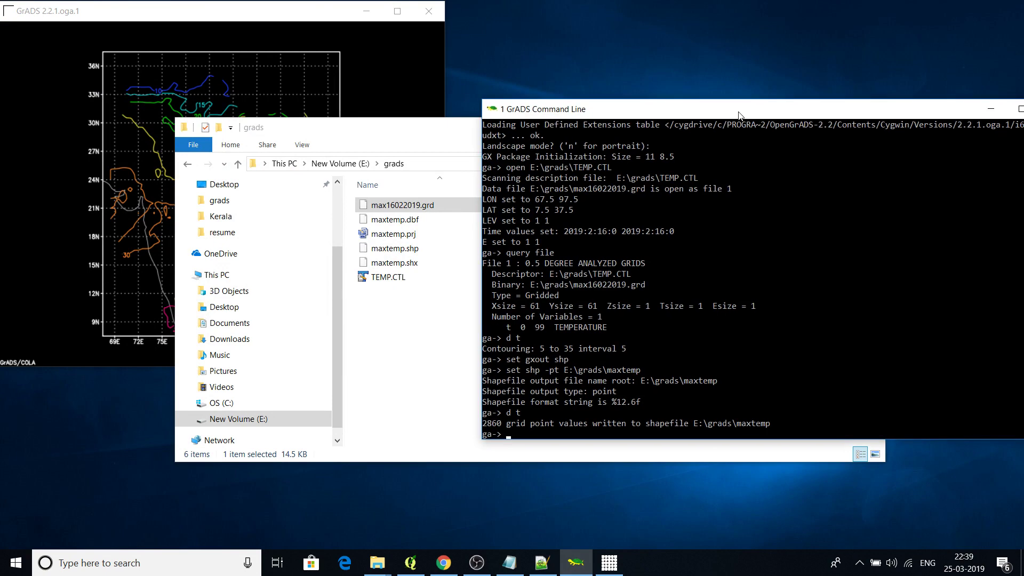
drag(674, 114, 704, 114)
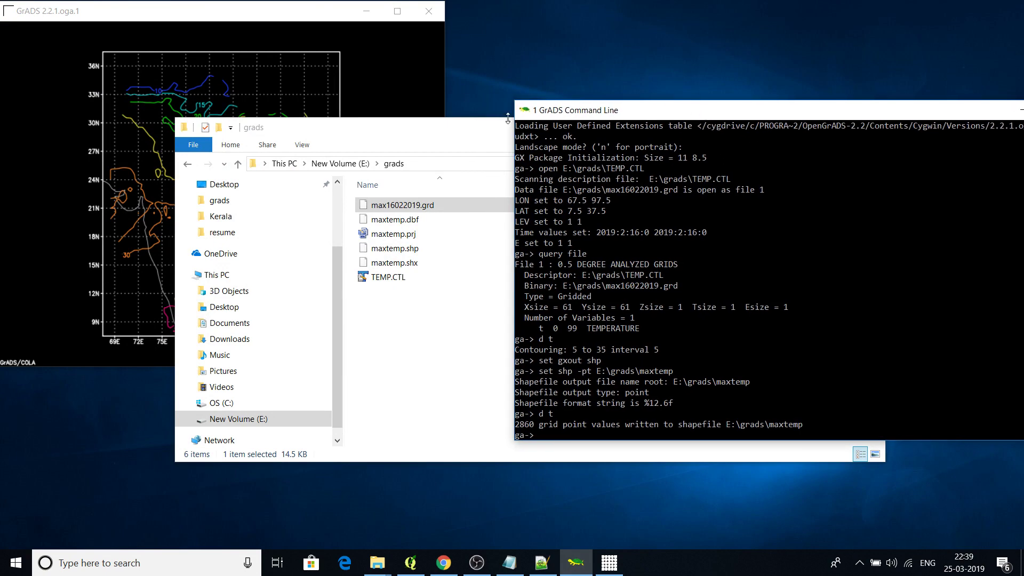
- Bring the grads folder window forward and browse New Volume (E:) to the gs_files folder containing the GrADS scripts
drag(485, 132, 430, 120)
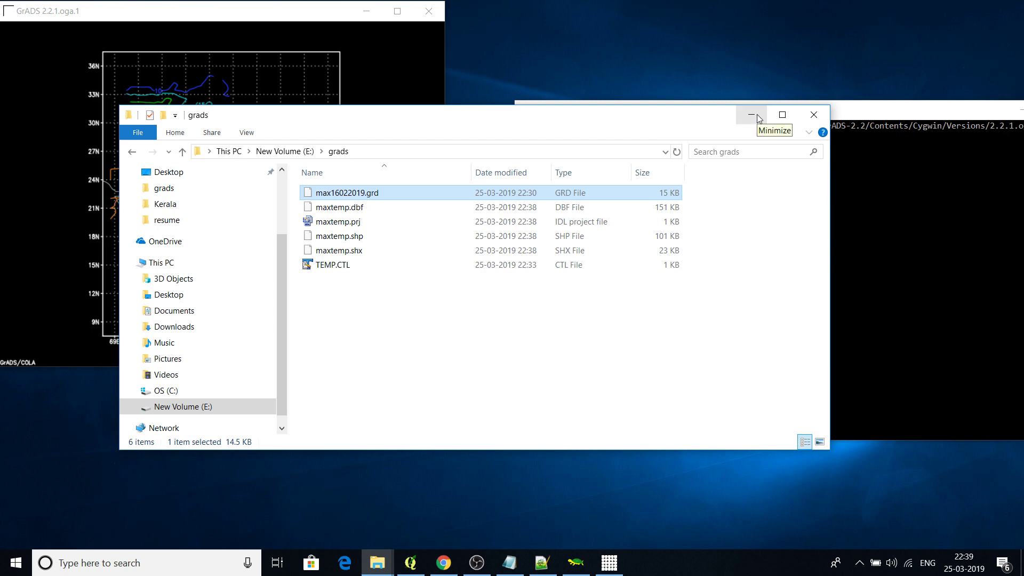
click(181, 408)
double_click(345, 252)
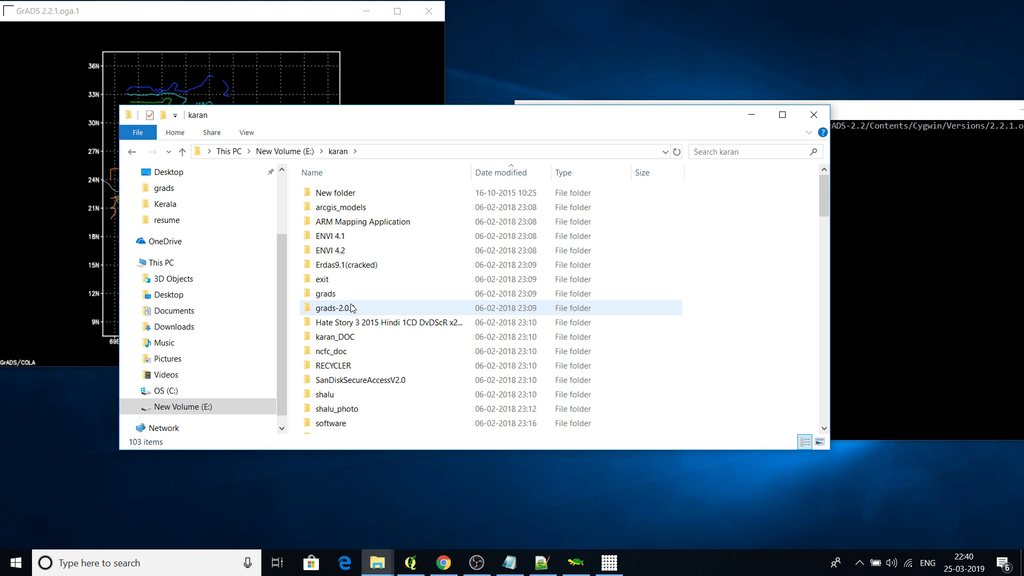
scroll(353, 312, down, 1)
double_click(346, 269)
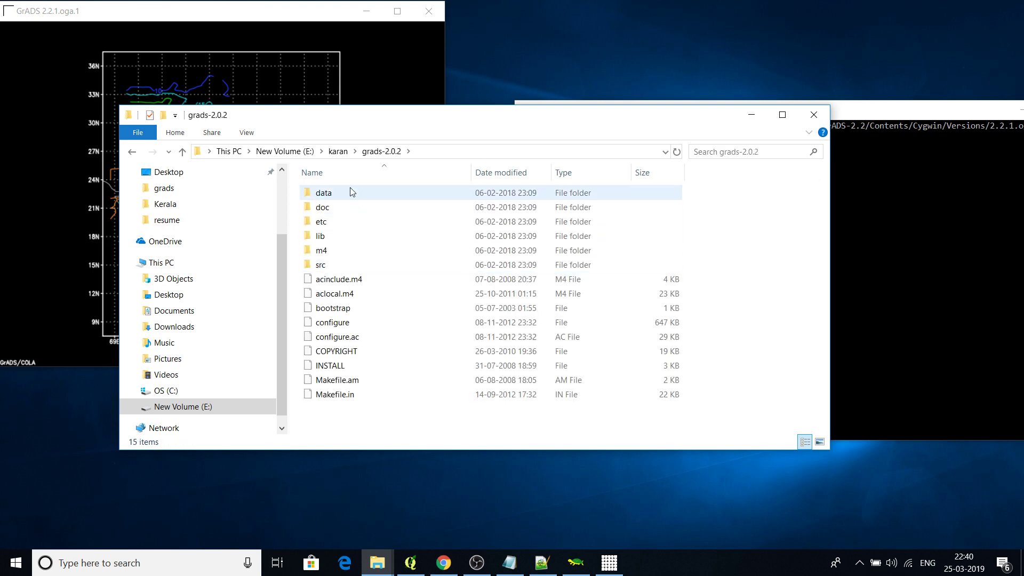
click(338, 151)
click(331, 294)
double_click(331, 293)
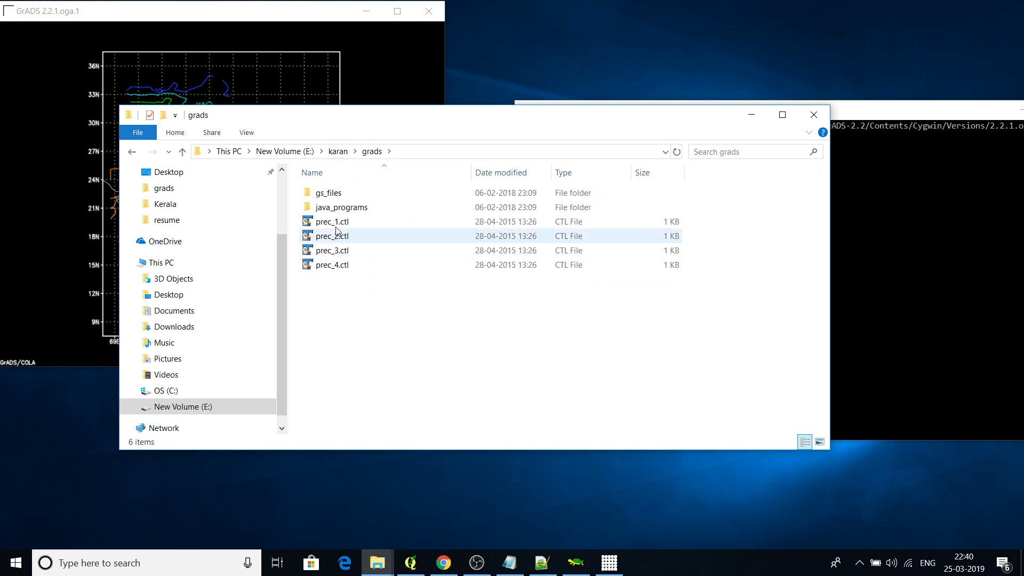
double_click(328, 193)
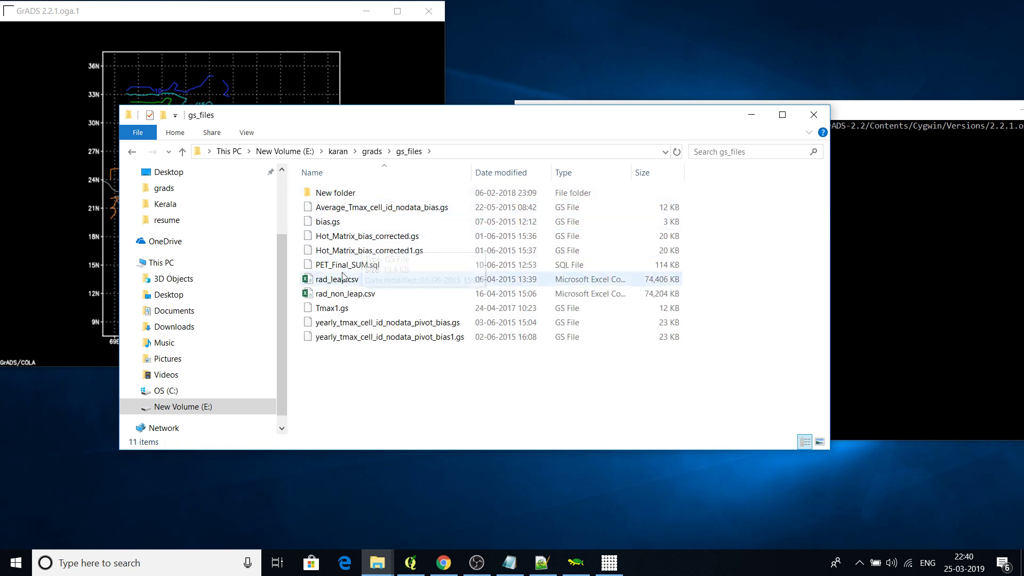
- Open Hot_Matrix_bias_corrected.gs in Notepad++ and maximize the editor window
right_click(356, 240)
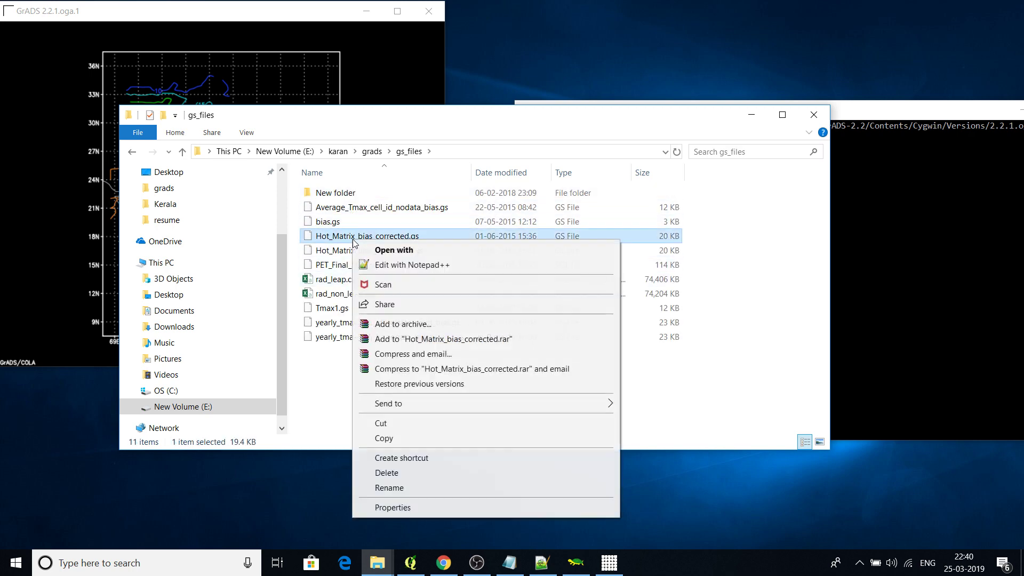
click(376, 264)
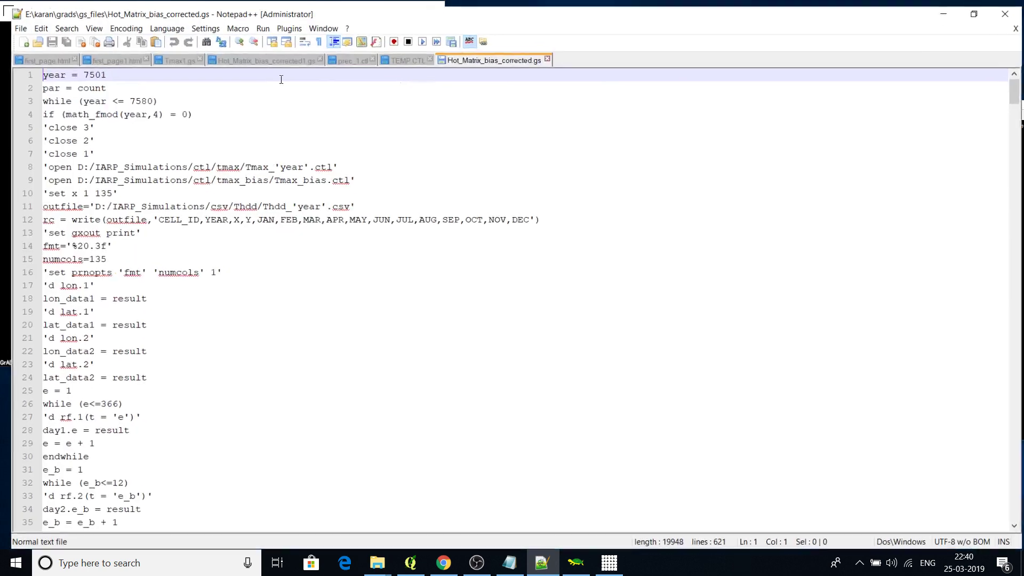
double_click(630, 104)
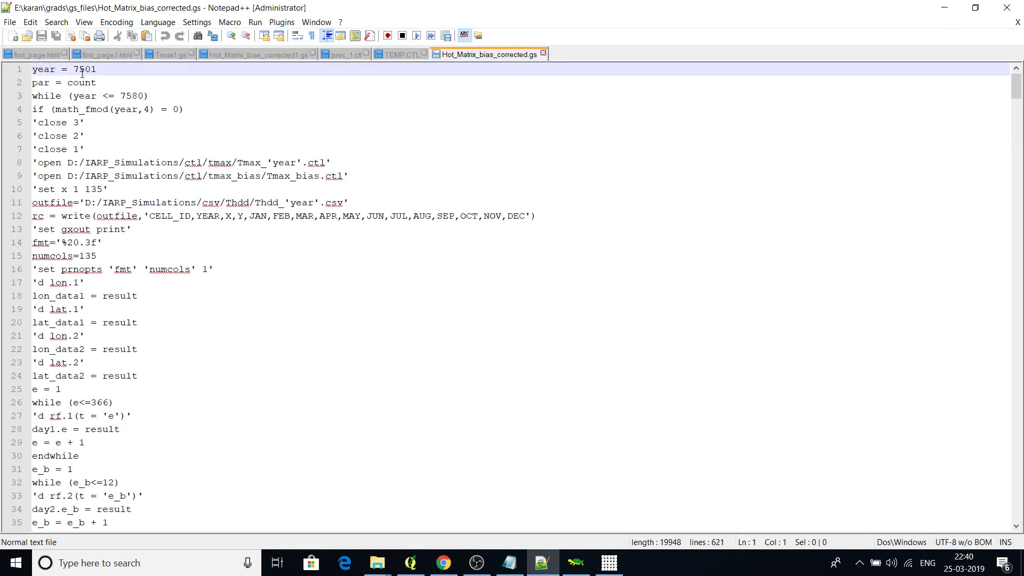
- Review the script's year loop, the open statement for the Tmax control file, and the monthly count blocks further down
drag(163, 99, 32, 99)
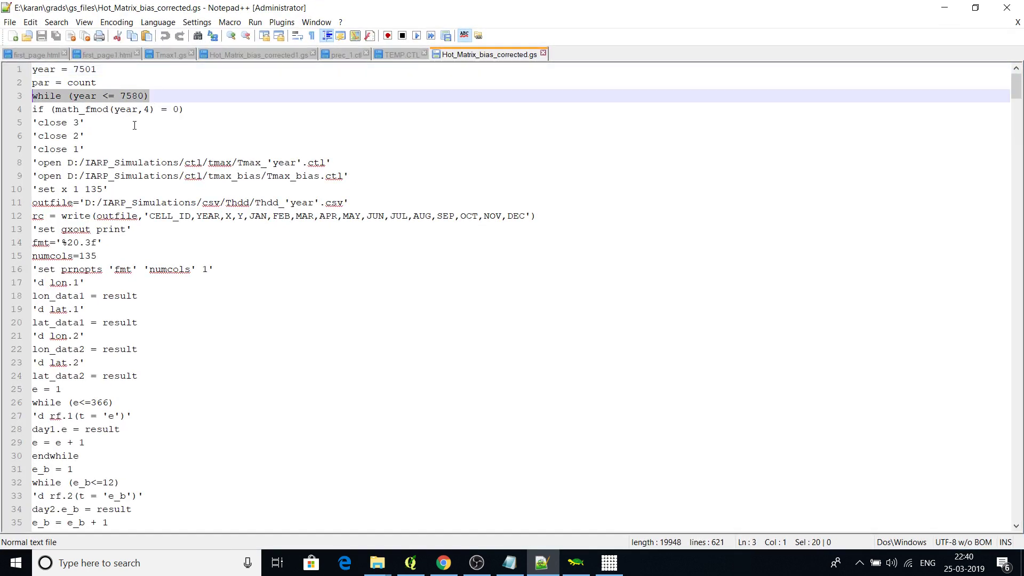
drag(44, 165, 329, 164)
click(333, 163)
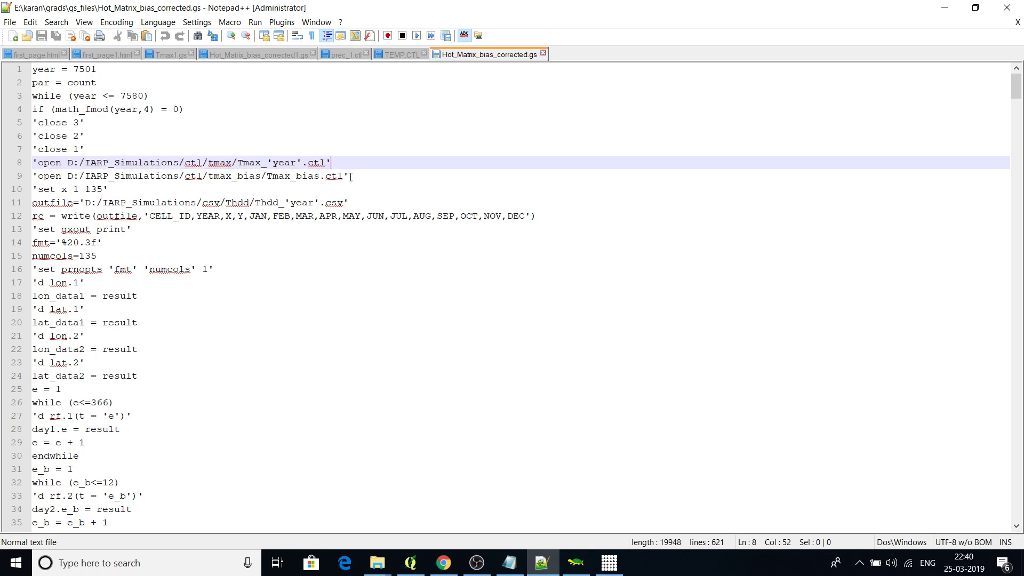
scroll(95, 224, down, 20)
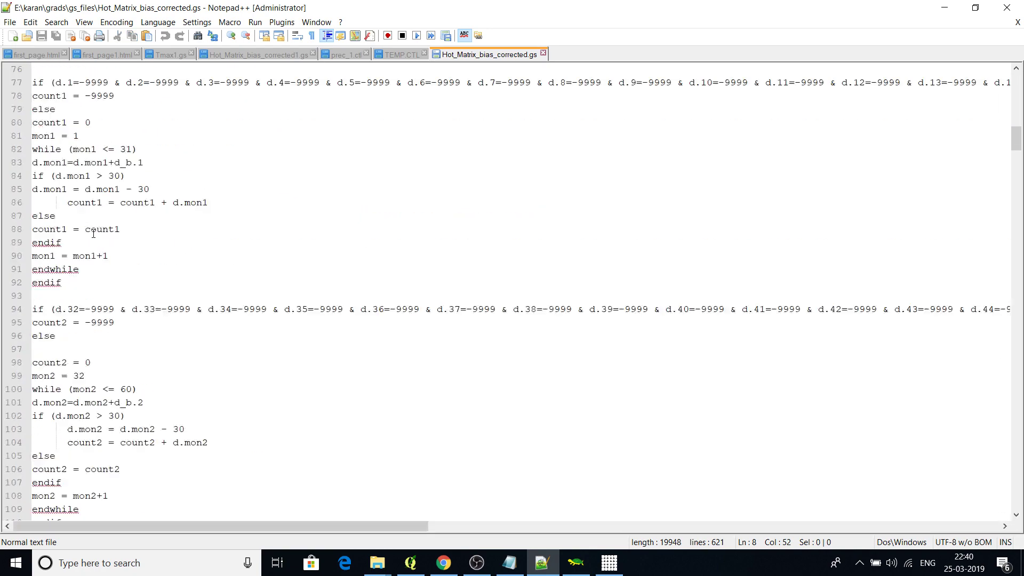
scroll(259, 295, up, 20)
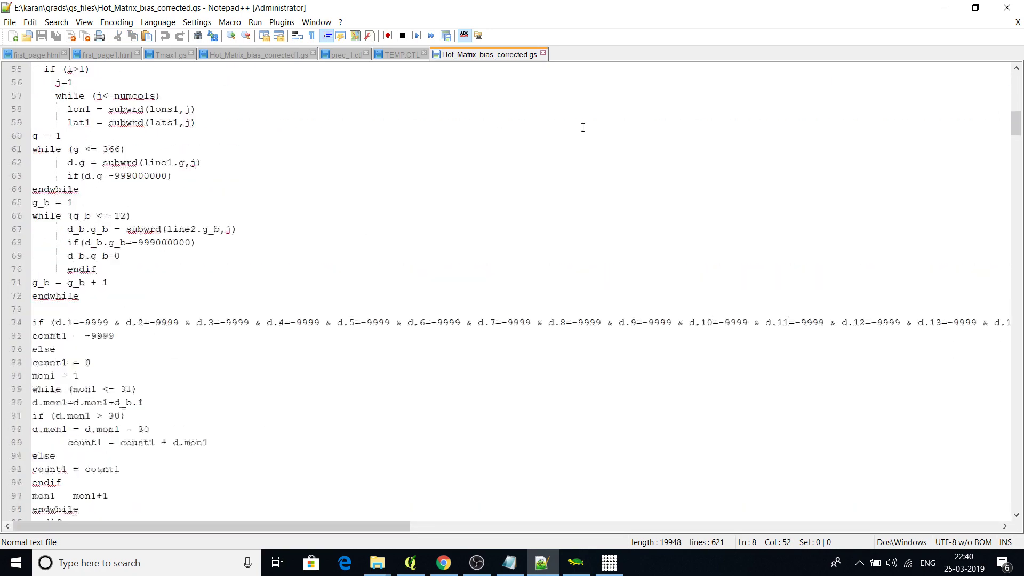
click(259, 295)
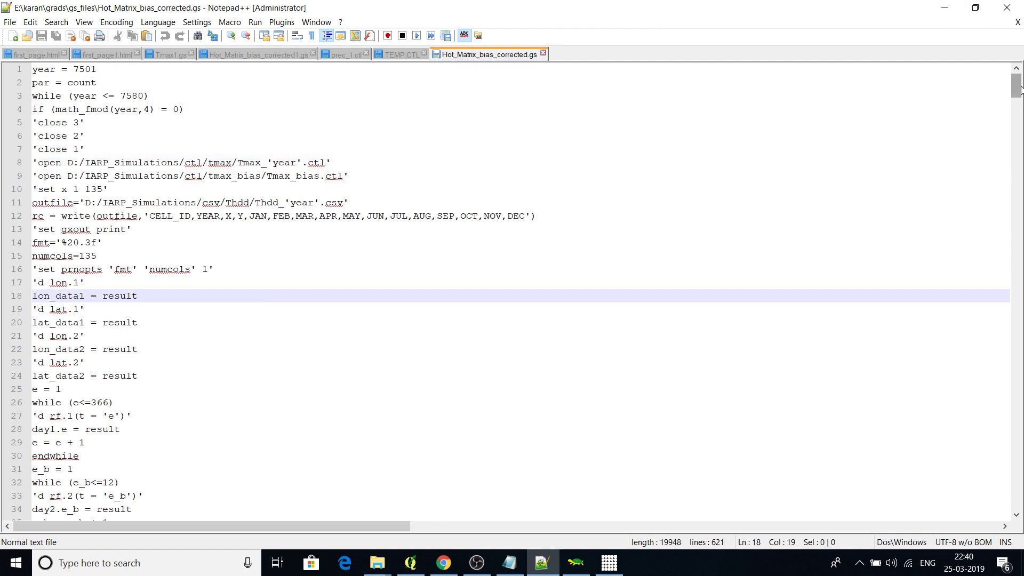
scroll(1020, 90, down, 3)
scroll(1020, 89, up, 3)
- Examine the 'd rf.1(t = 'e')' display command and the while (e<=366) loop that runs it for each day
drag(131, 418, 32, 418)
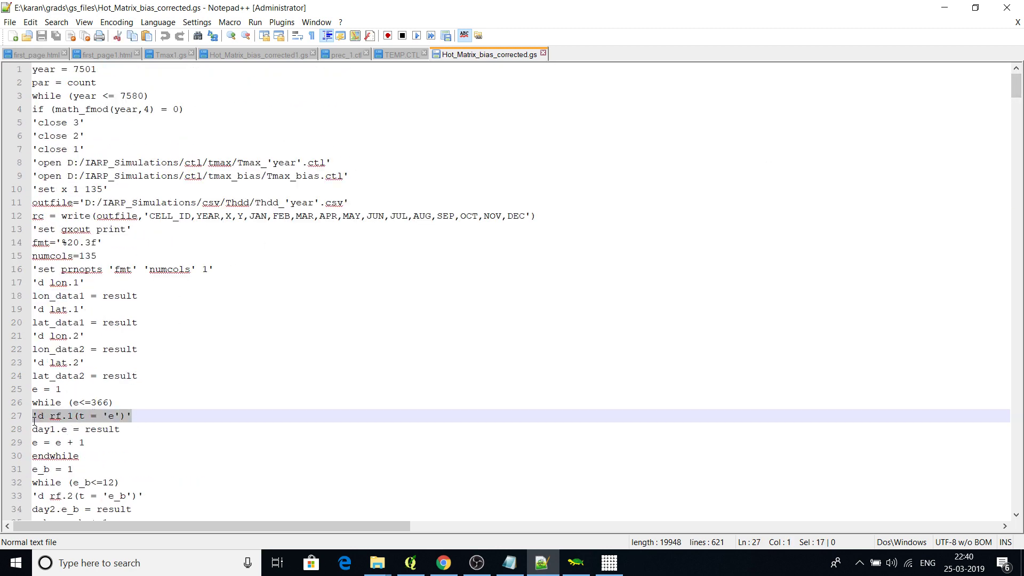
drag(131, 418, 32, 418)
click(120, 429)
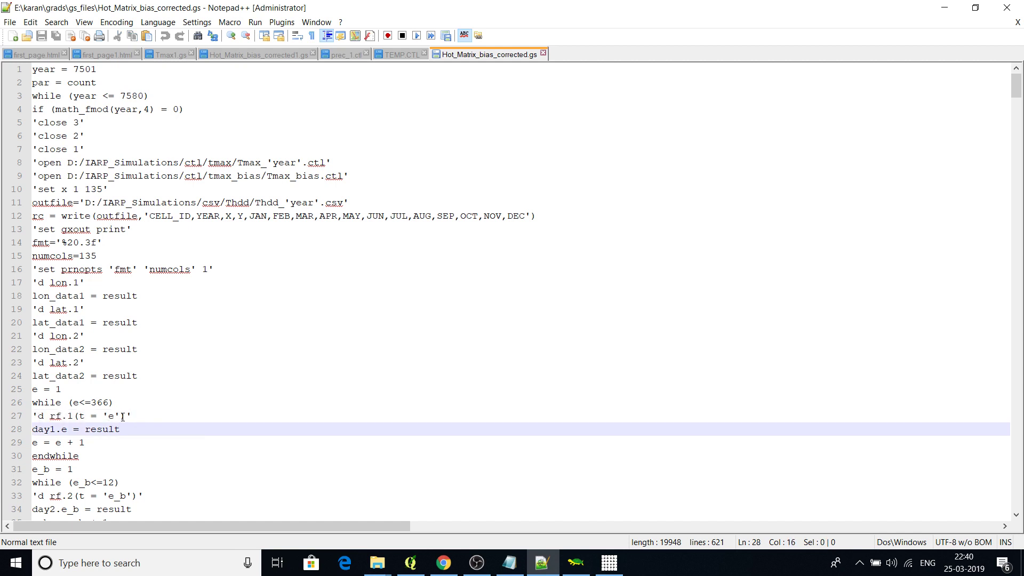
click(82, 416)
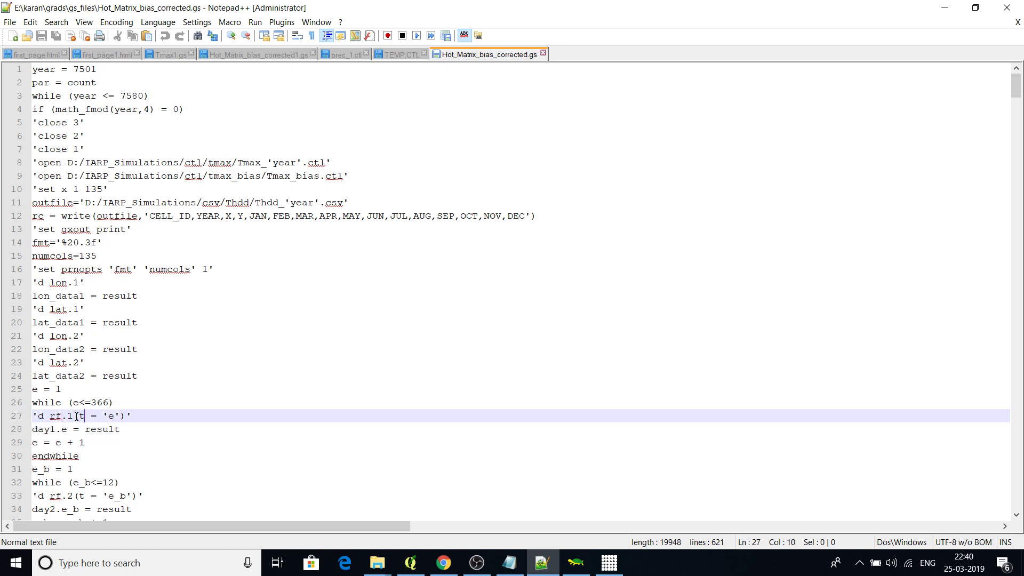
double_click(40, 416)
drag(64, 416, 107, 416)
click(113, 416)
drag(115, 402, 33, 402)
click(44, 401)
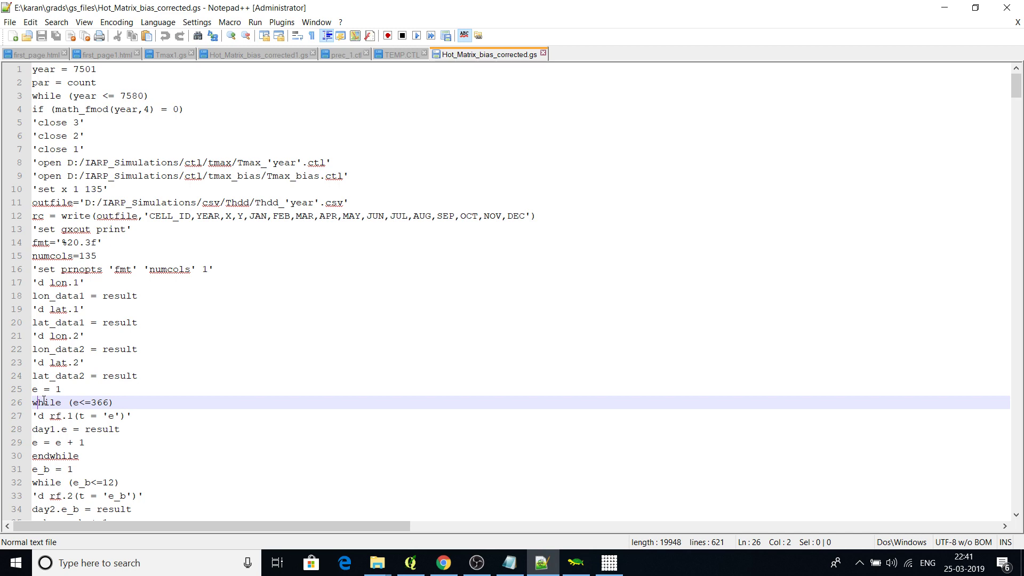
- Close Notepad++, minimize the gs_files folder, and move the GrADS Command Line window next to the contour plot
click(1006, 13)
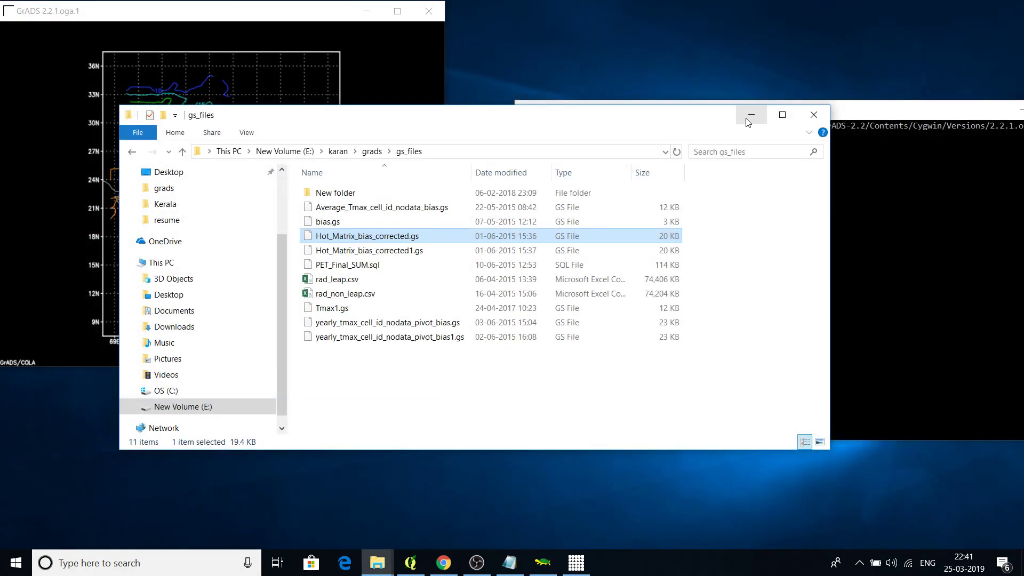
click(749, 113)
drag(674, 112, 508, 53)
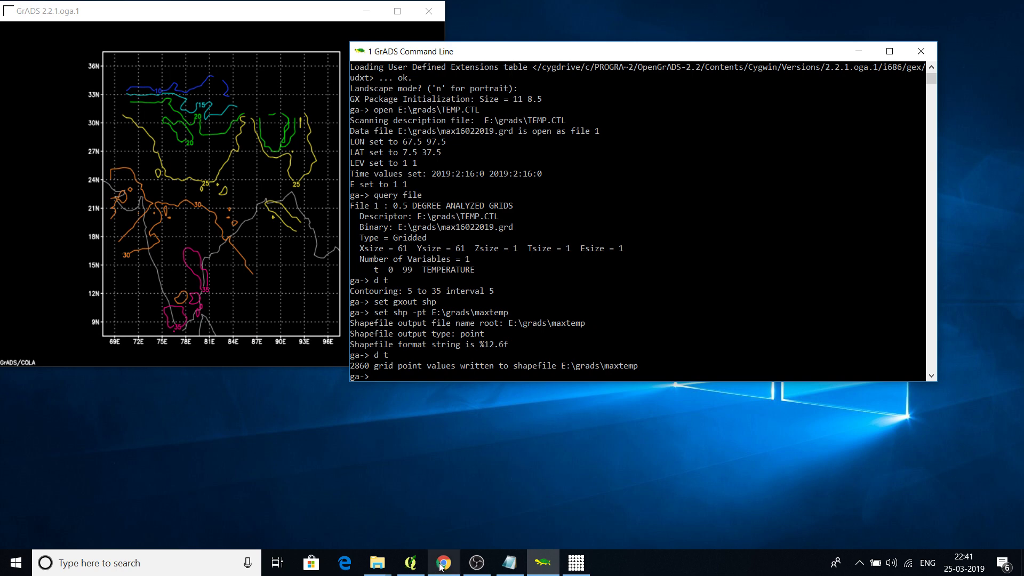
drag(815, 57, 802, 59)
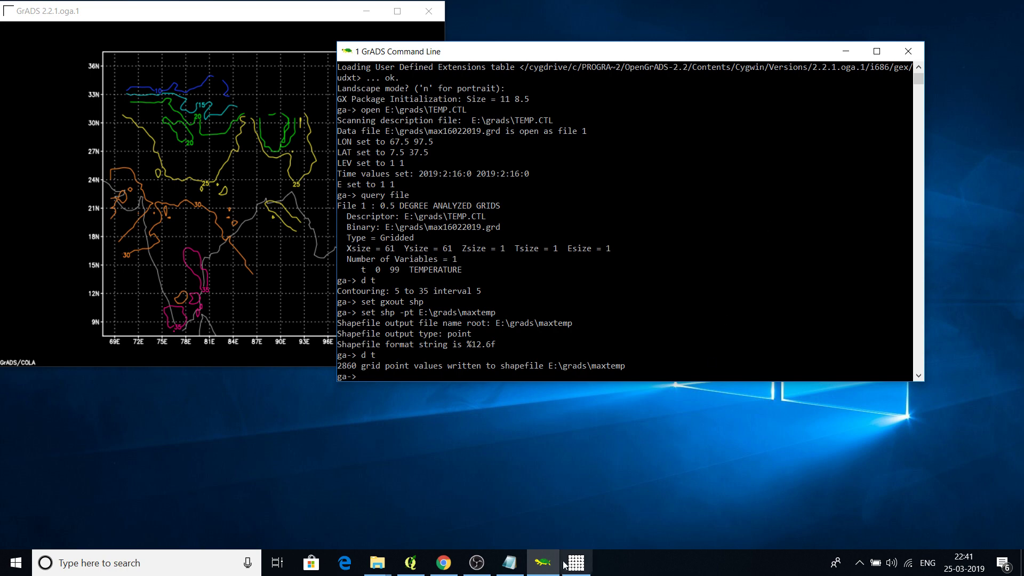
- Minimize the Notepad notes and the GrADS Command Line, and close the GrADS plot window
click(511, 554)
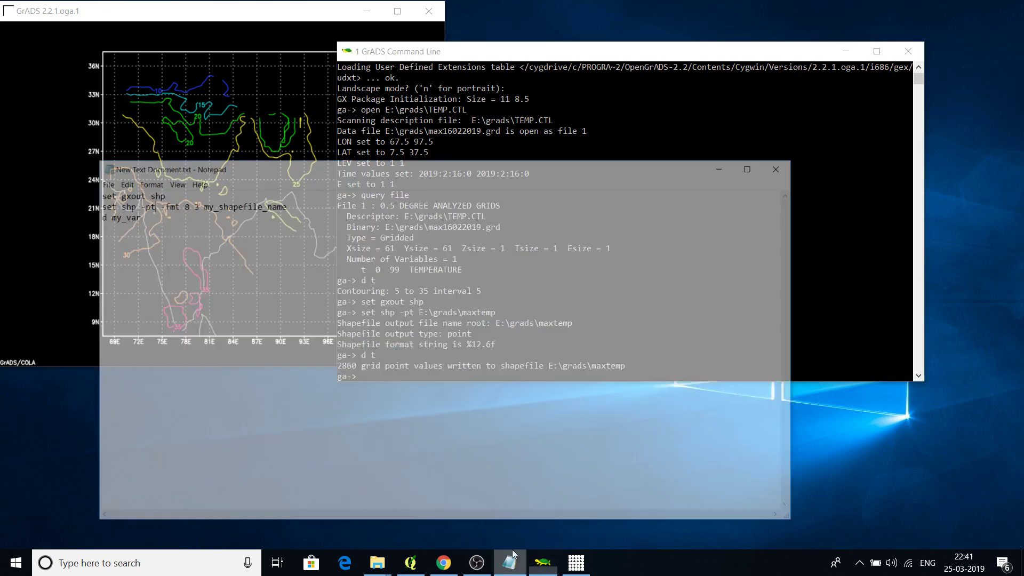
click(729, 130)
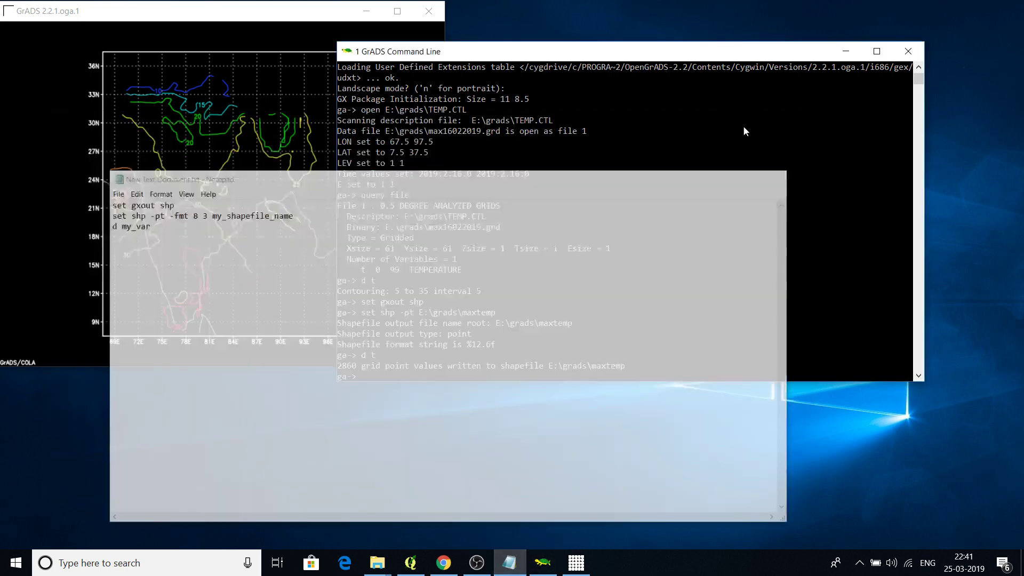
click(845, 51)
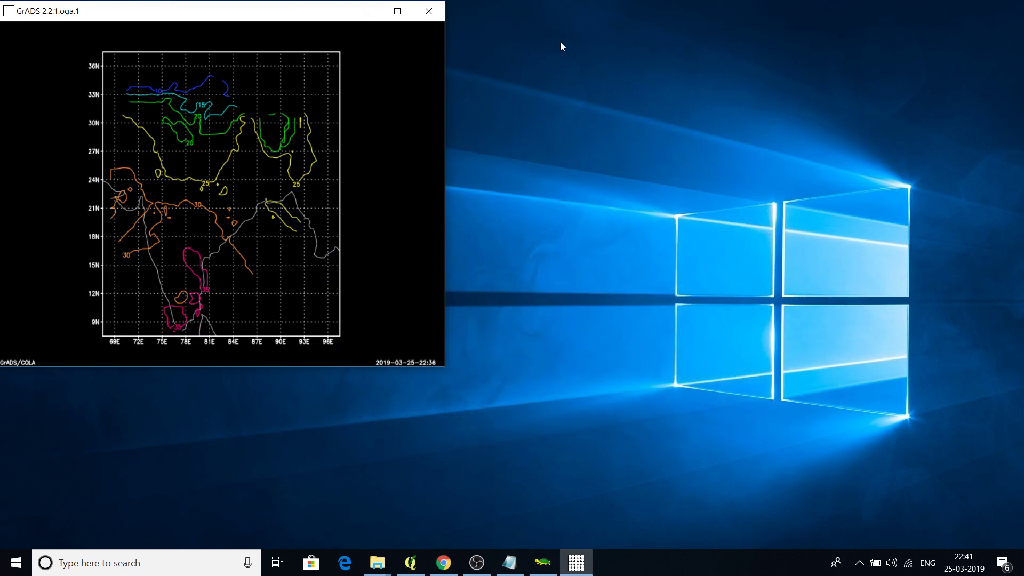
click(429, 11)
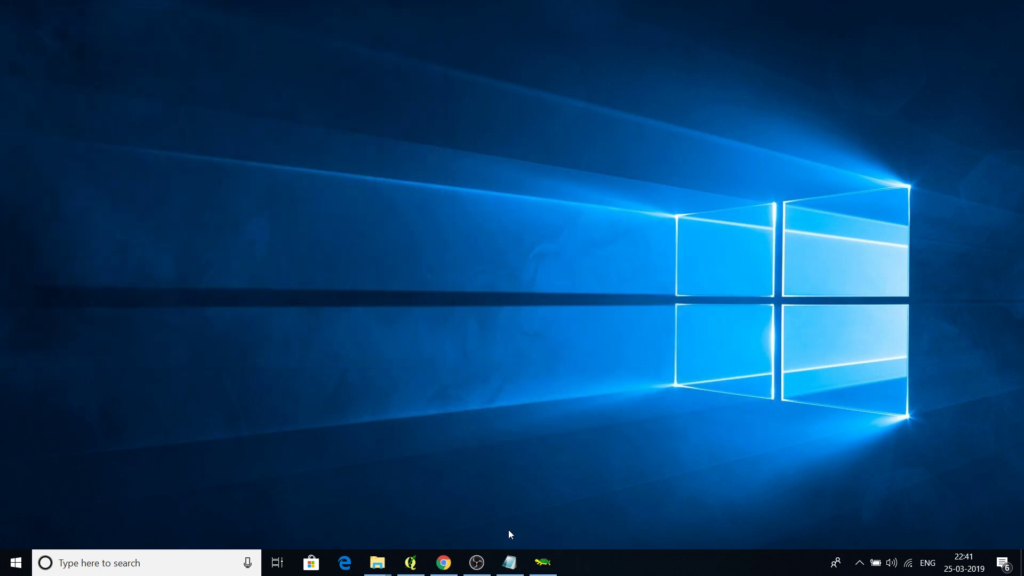
click(859, 563)
right_click(913, 510)
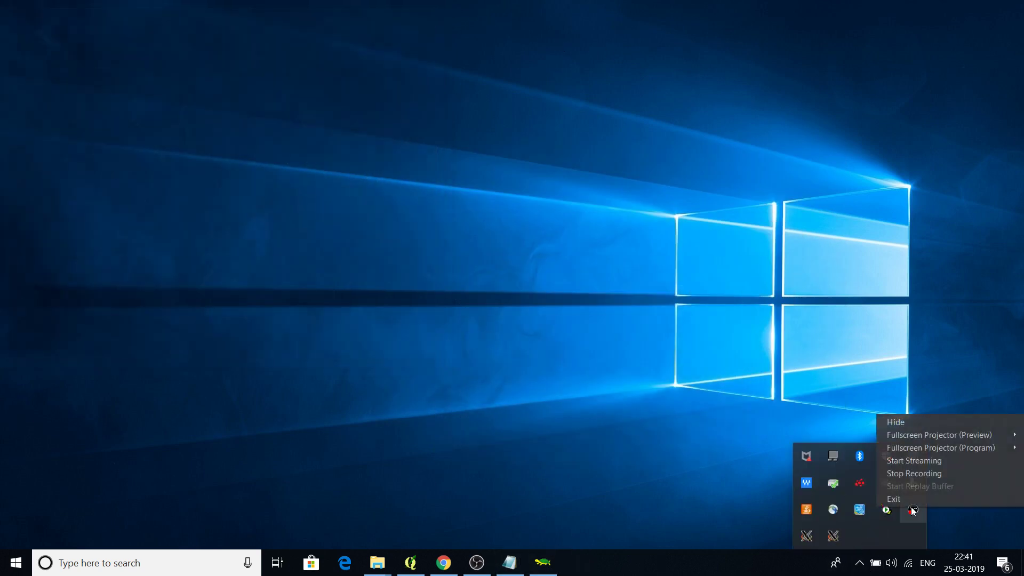